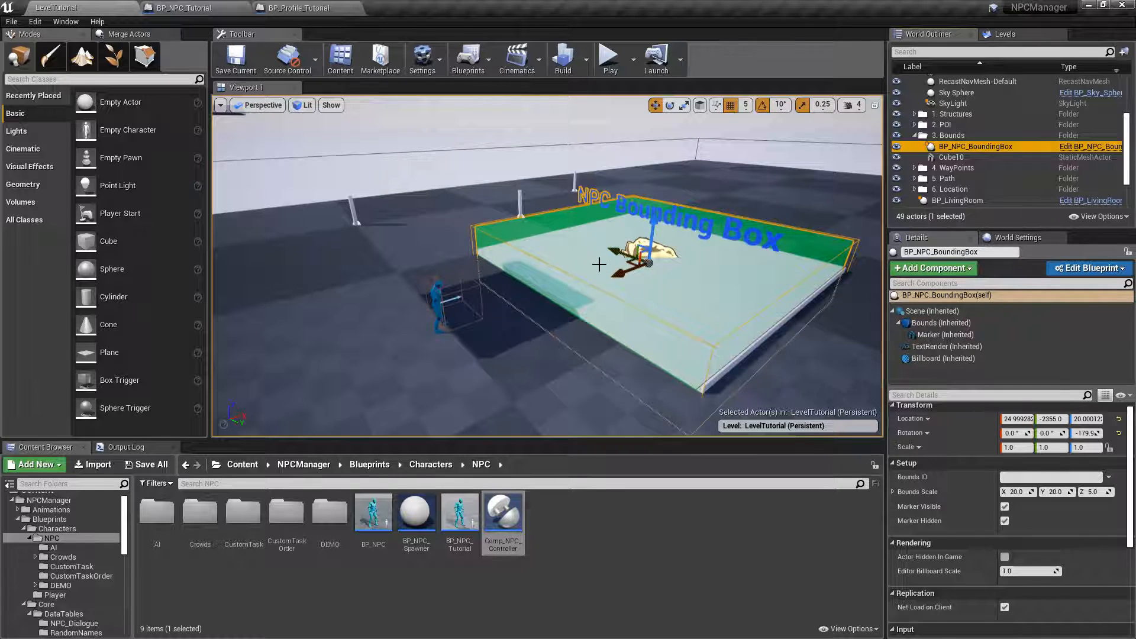
Review the profile's Task List in the BP_Profile_Tutorial blueprint.
{"action": "left_click", "coordinate": [293, 9]}
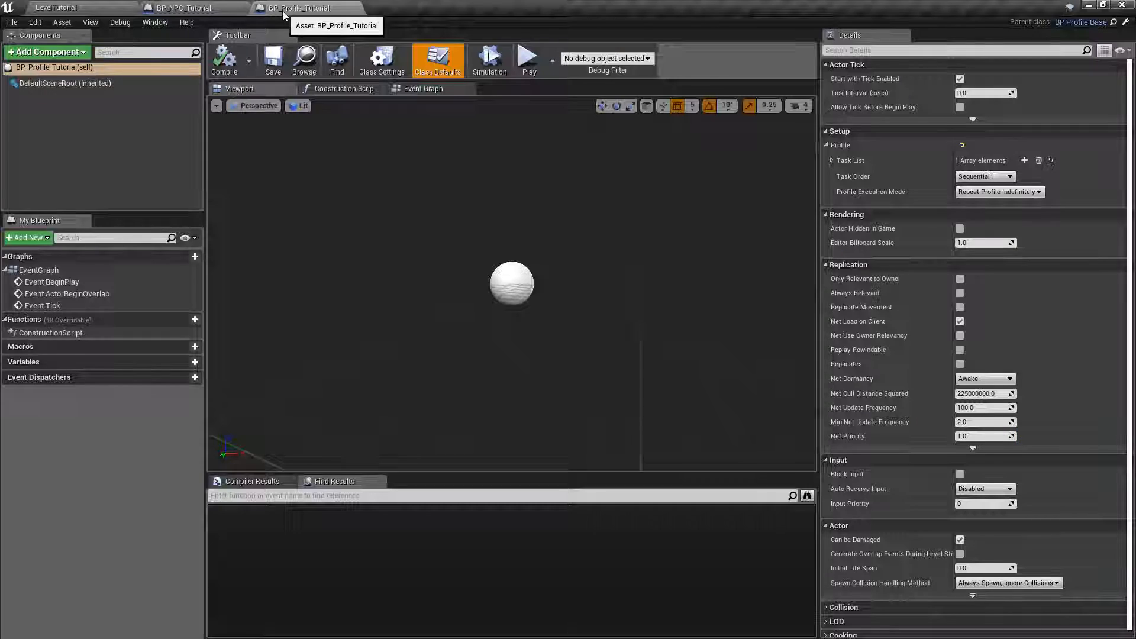
{"action": "left_click", "coordinate": [833, 160]}
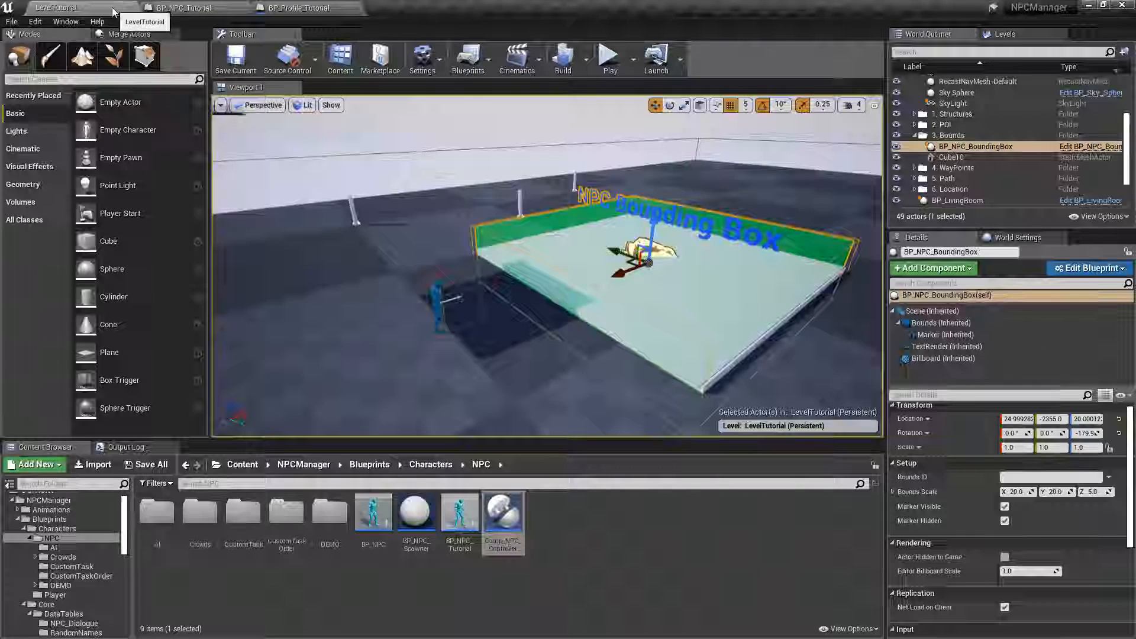
Play-test LevelTutorial, walking the player up to the bounding box platform to watch the NPC's routine, and stop the session.
{"action": "left_click", "coordinate": [609, 58]}
{"action": "key", "text": "w"}
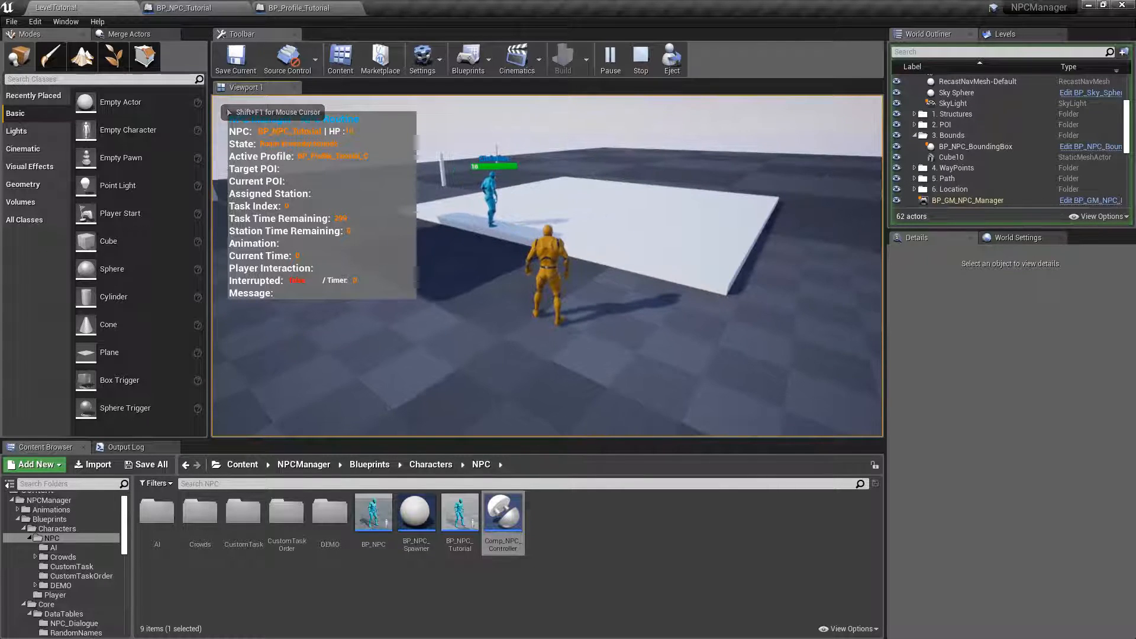
{"action": "key", "text": "w"}
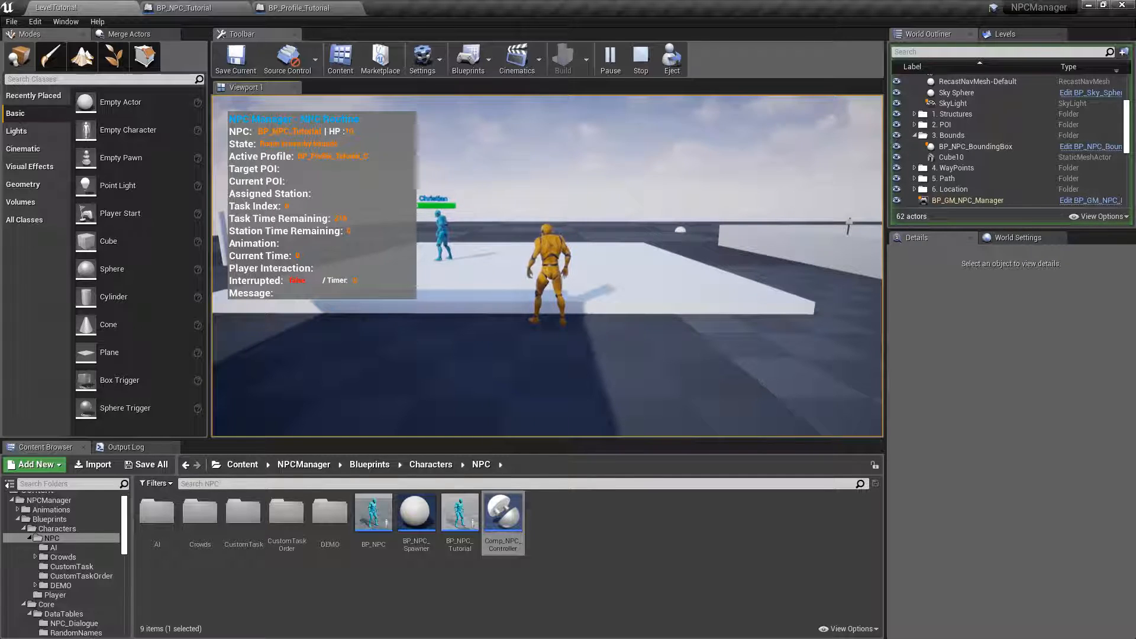
{"action": "scroll", "coordinate": [548, 266], "scroll_direction": "down", "scroll_amount": 5}
{"action": "scroll", "coordinate": [547, 265], "scroll_direction": "up", "scroll_amount": 2}
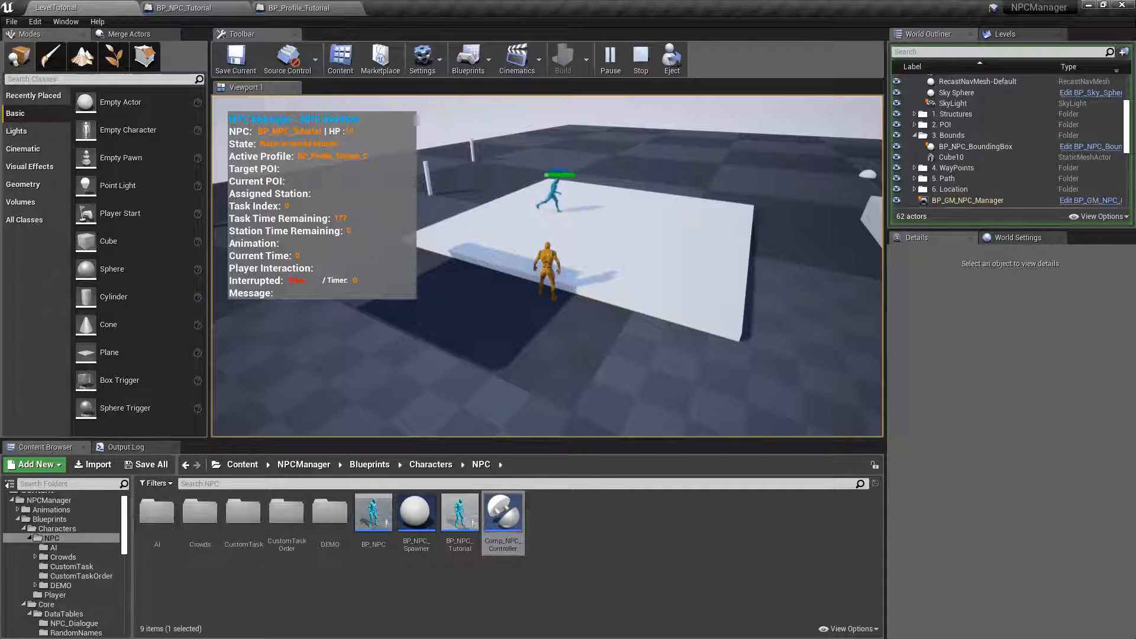
{"action": "key", "text": "Escape"}
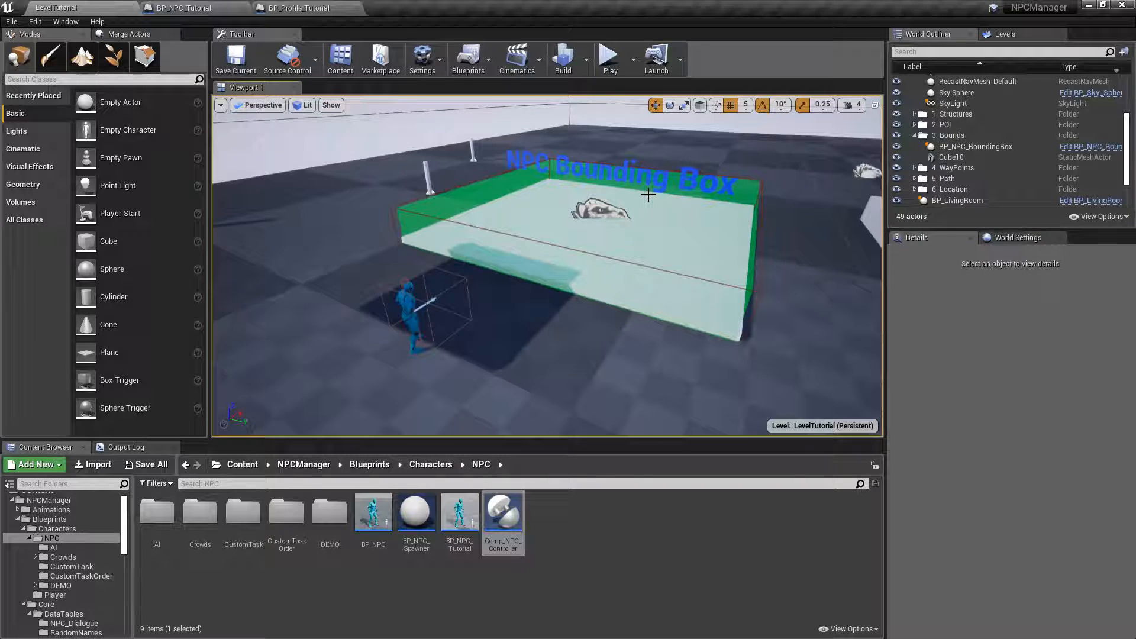
Examine the Optimization Settings on BP_NPC_Tutorial's Comp_NPC_Controller, including the proximity system, its Proximity Inactive Options and the visibility optimizations.
{"action": "left_click", "coordinate": [403, 291]}
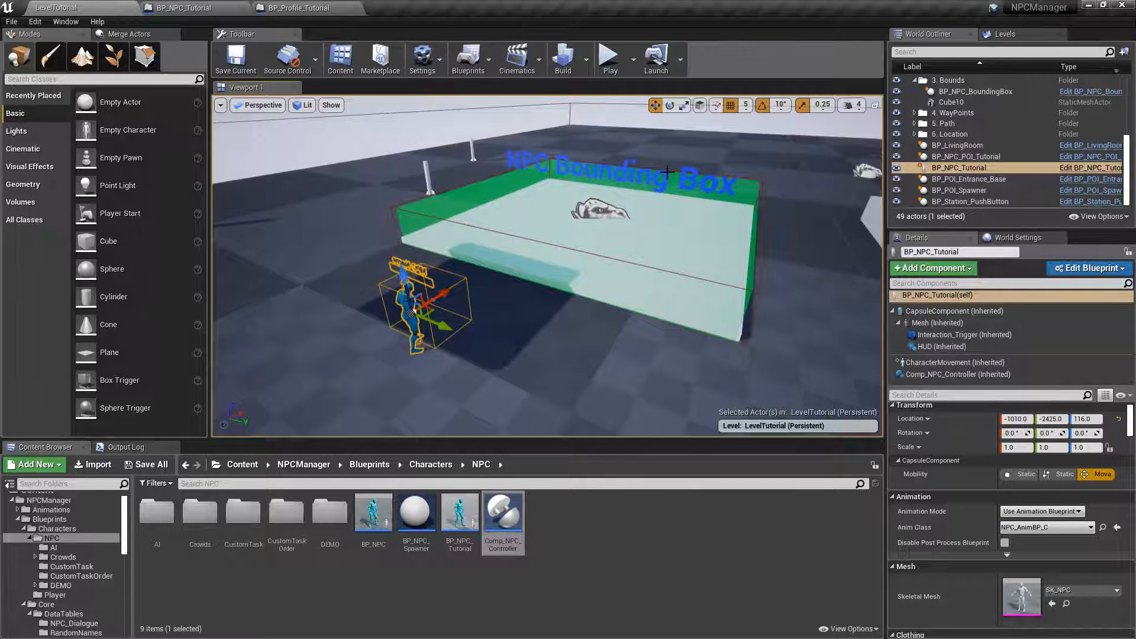
{"action": "left_click", "coordinate": [929, 375]}
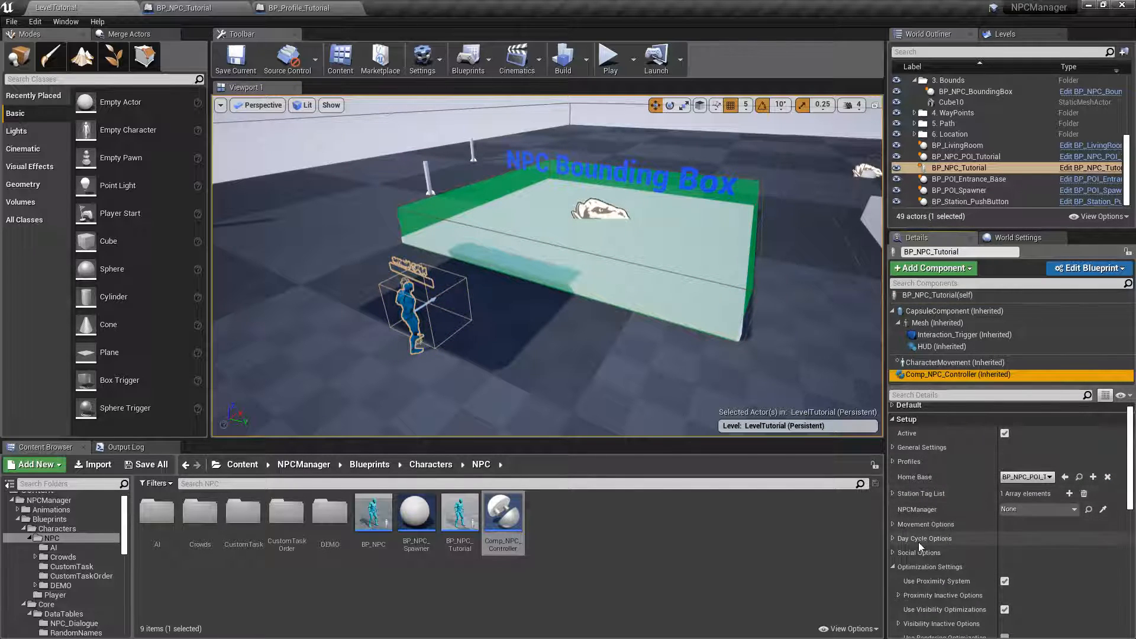
{"action": "scroll", "coordinate": [1059, 506], "scroll_direction": "down", "scroll_amount": 5}
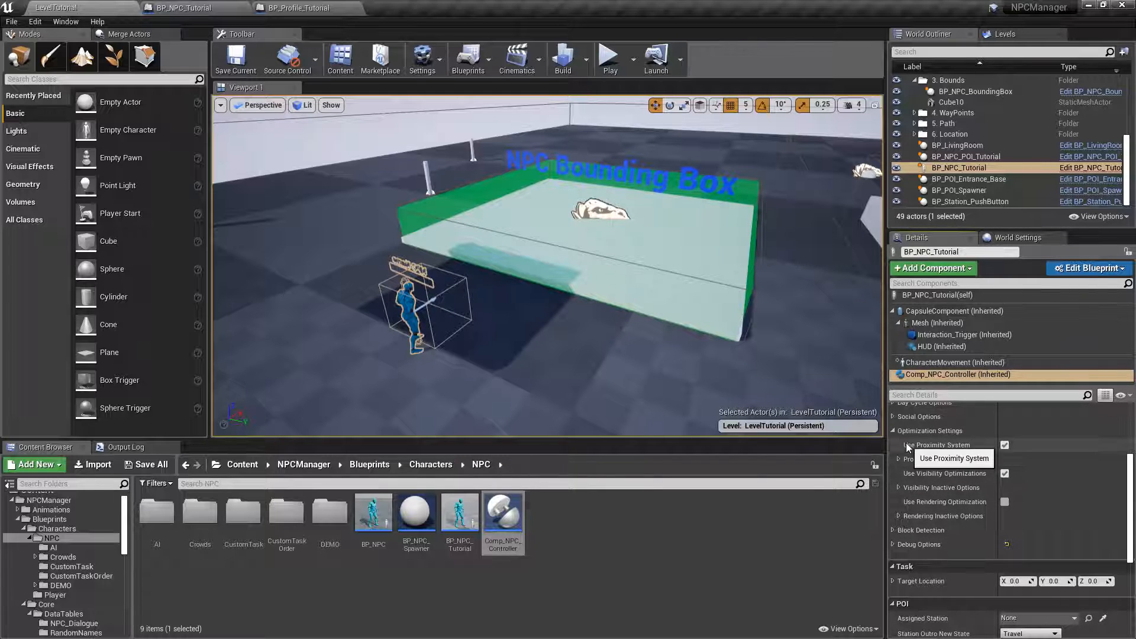
{"action": "left_click", "coordinate": [1004, 445]}
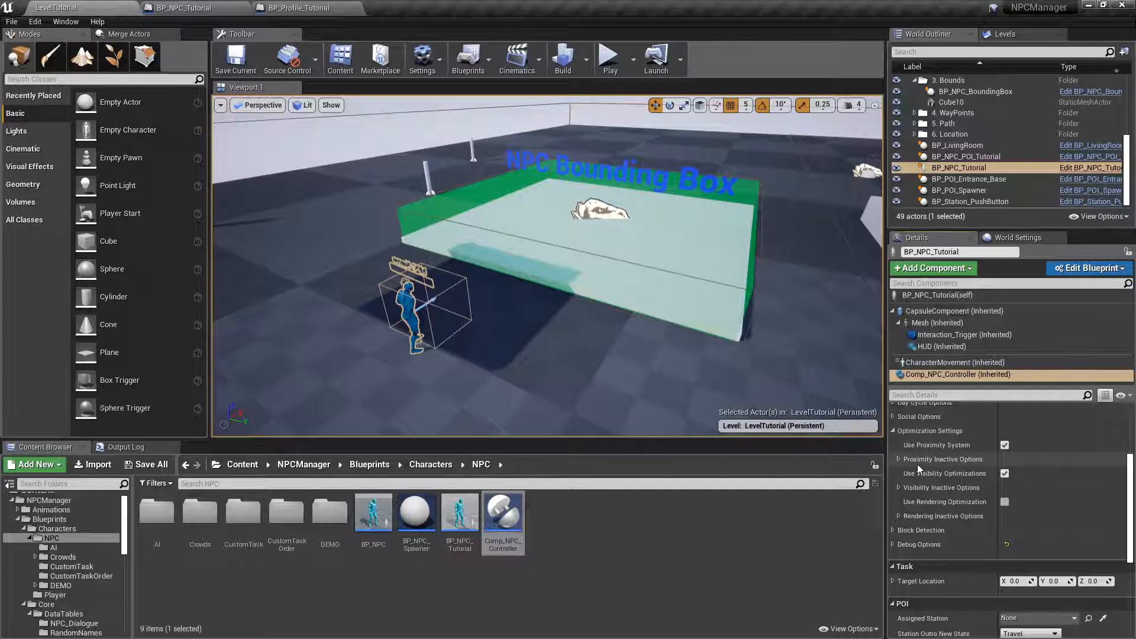
{"action": "left_click", "coordinate": [898, 458]}
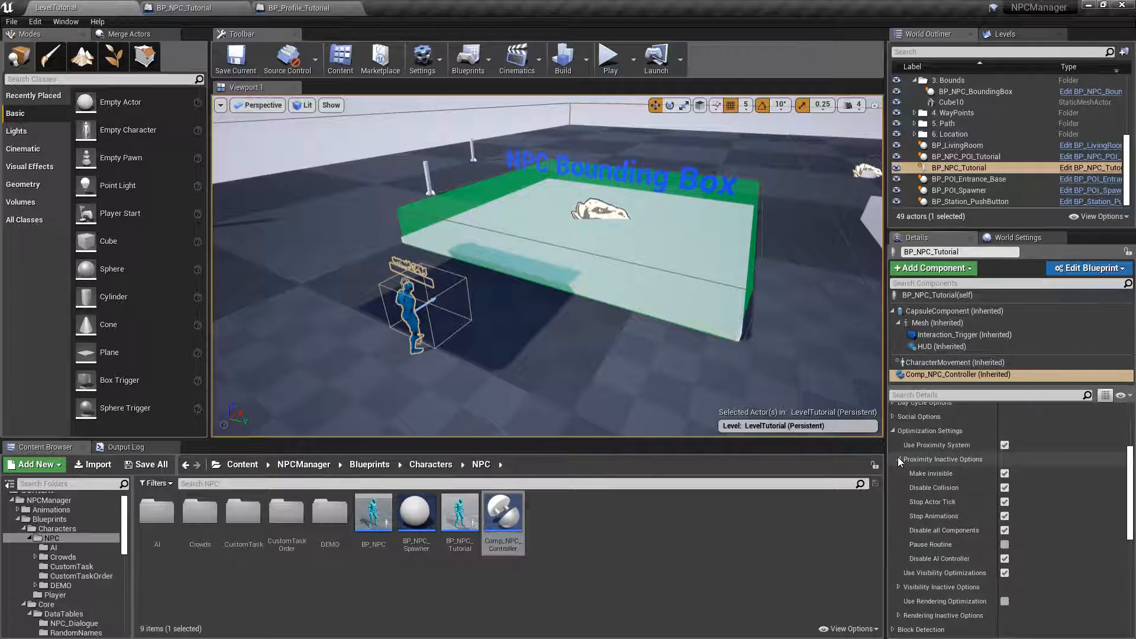
{"action": "scroll", "coordinate": [1130, 462], "scroll_direction": "down", "scroll_amount": 2}
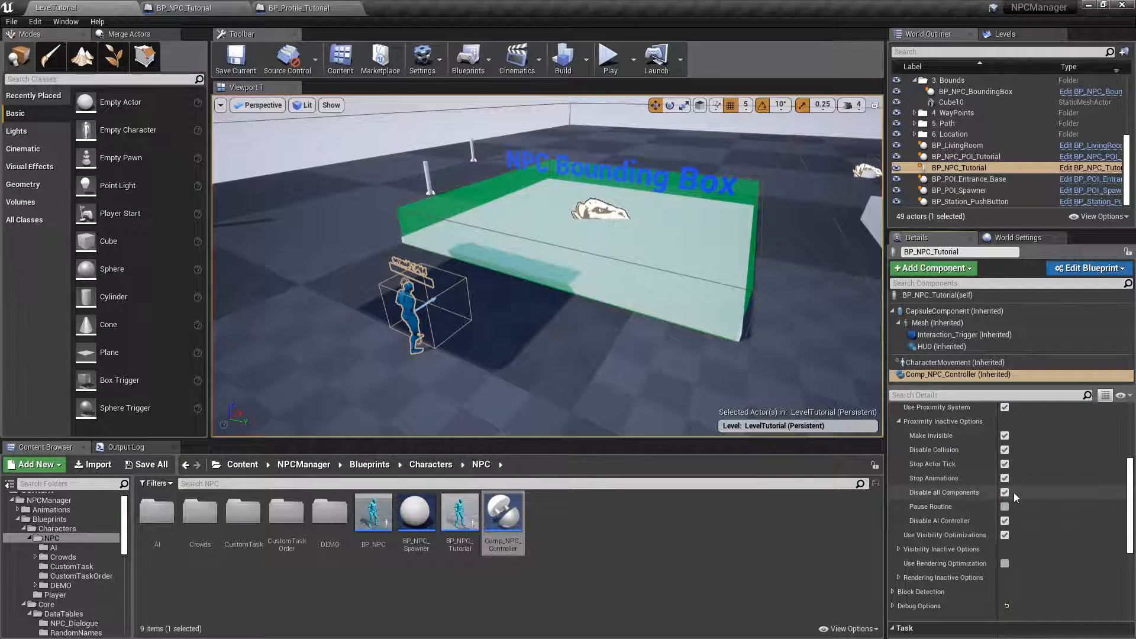
{"action": "left_click", "coordinate": [1004, 520]}
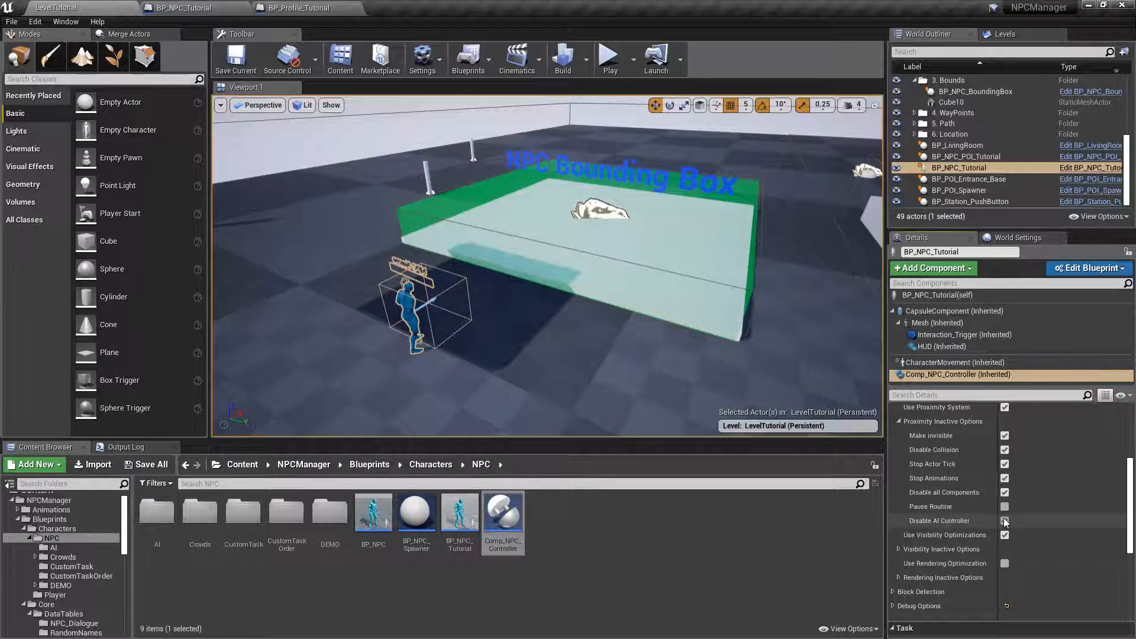
{"action": "left_click", "coordinate": [1004, 520]}
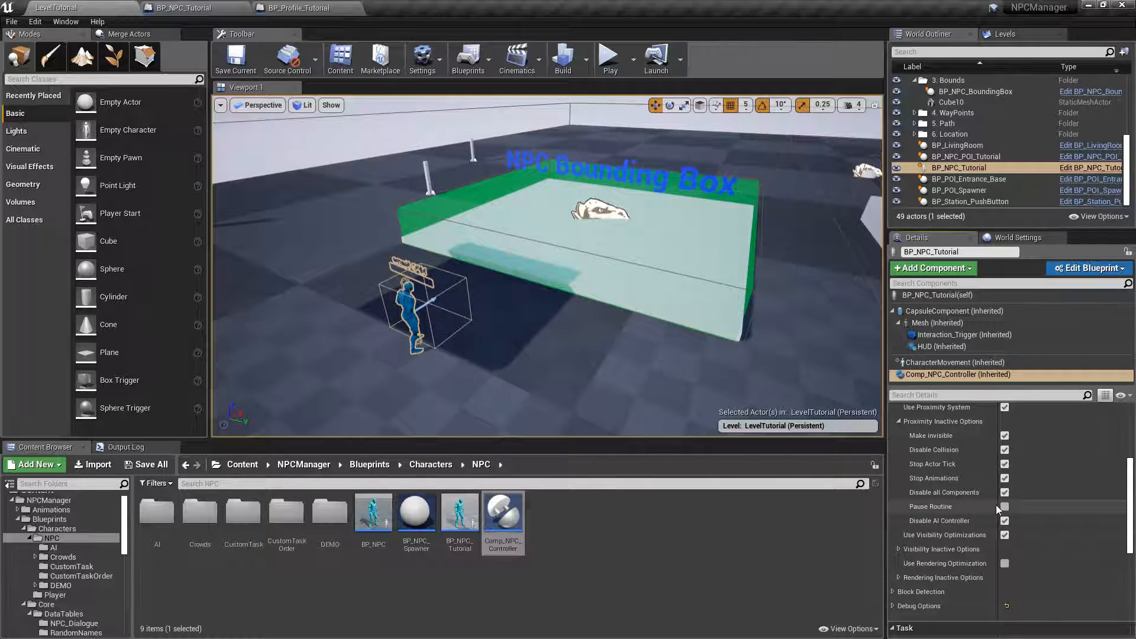
{"action": "left_click", "coordinate": [898, 422]}
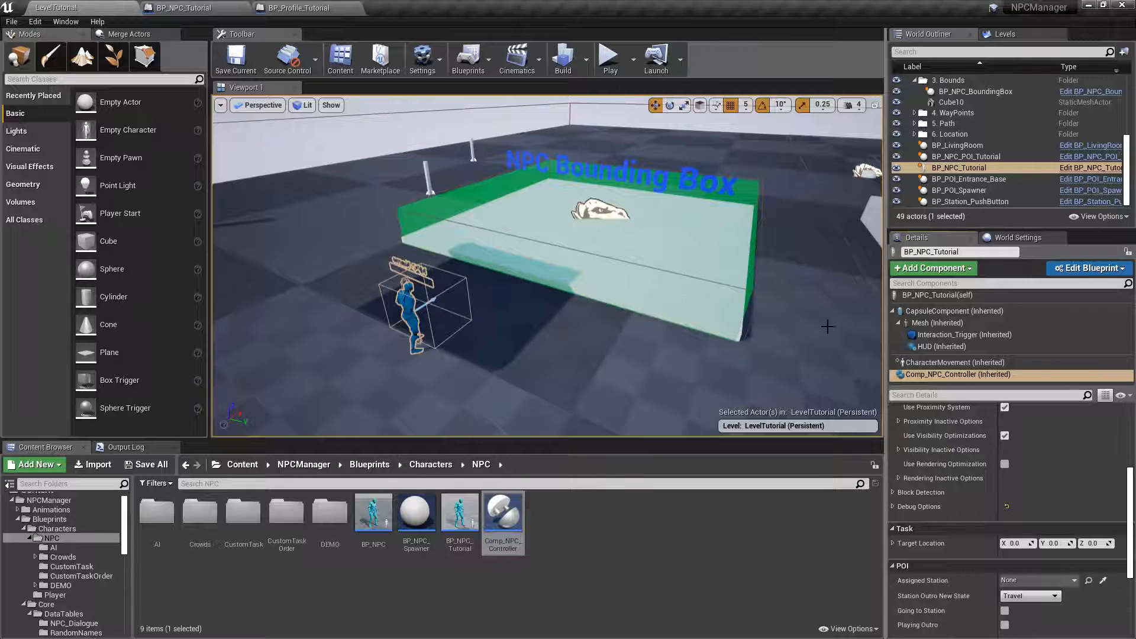
{"action": "left_click", "coordinate": [1004, 435]}
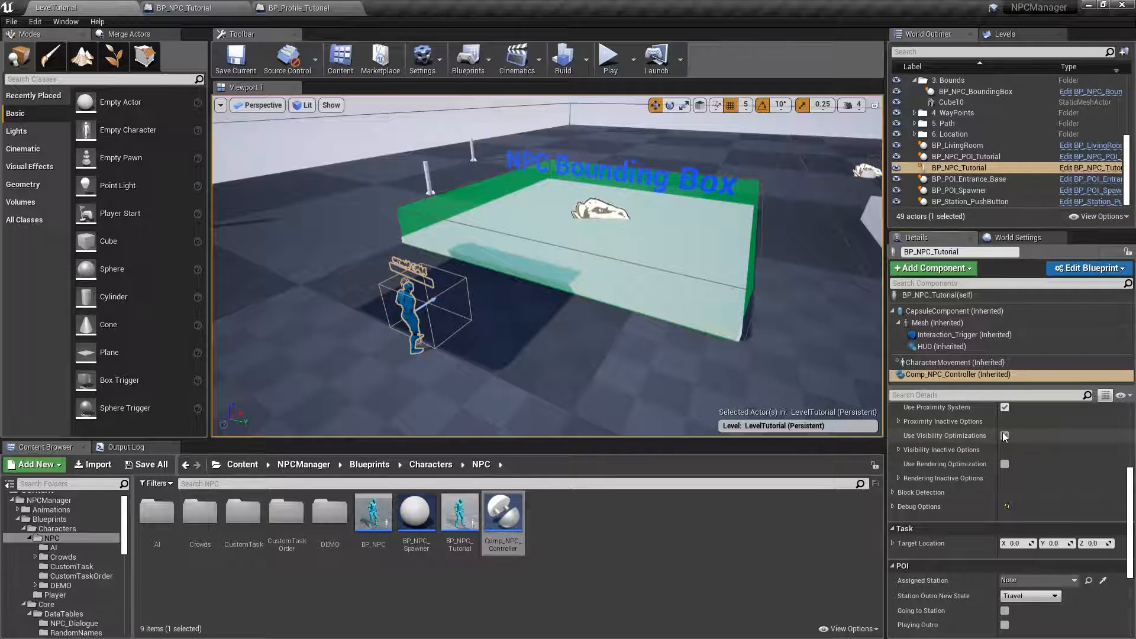
{"action": "left_click", "coordinate": [1005, 435]}
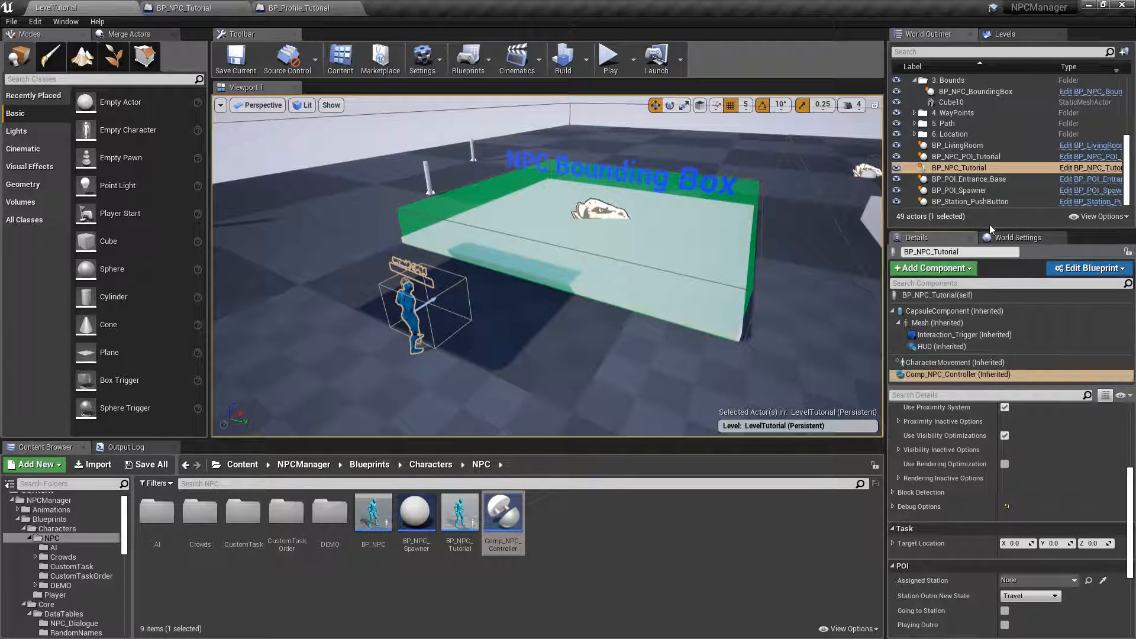
Select the BP_NPC_Manager actor in the level and enable Use Proximity System in its proximity setup.
{"action": "left_click", "coordinate": [1128, 188]}
{"action": "left_click_drag", "start_coordinate": [1127, 188], "coordinate": [1134, 118]}
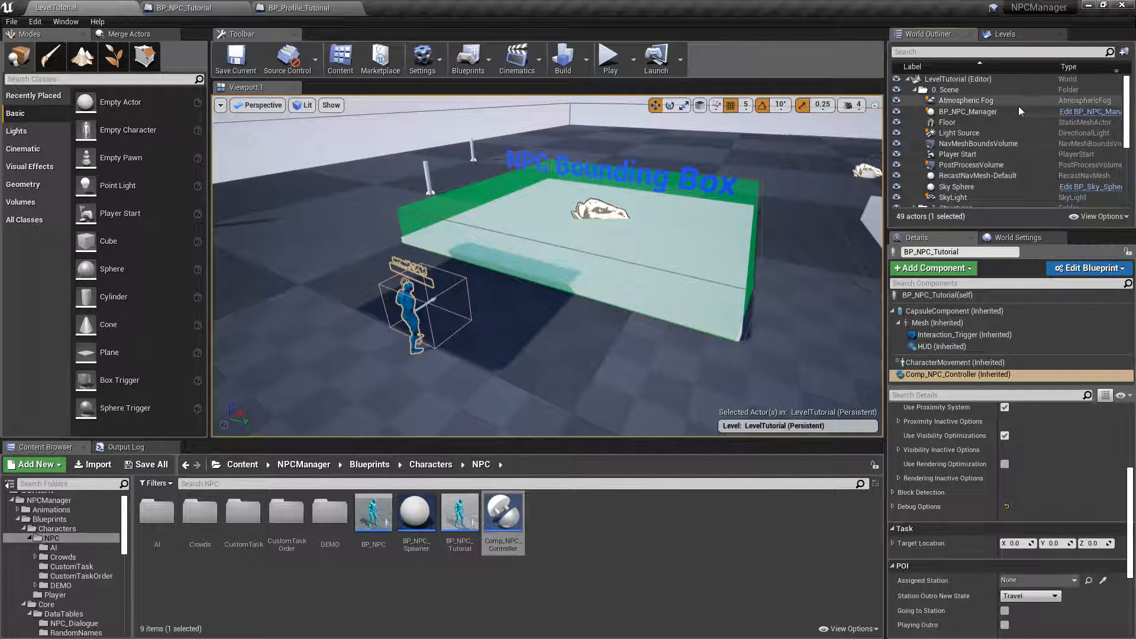
{"action": "left_click", "coordinate": [956, 112]}
{"action": "key", "text": "f"}
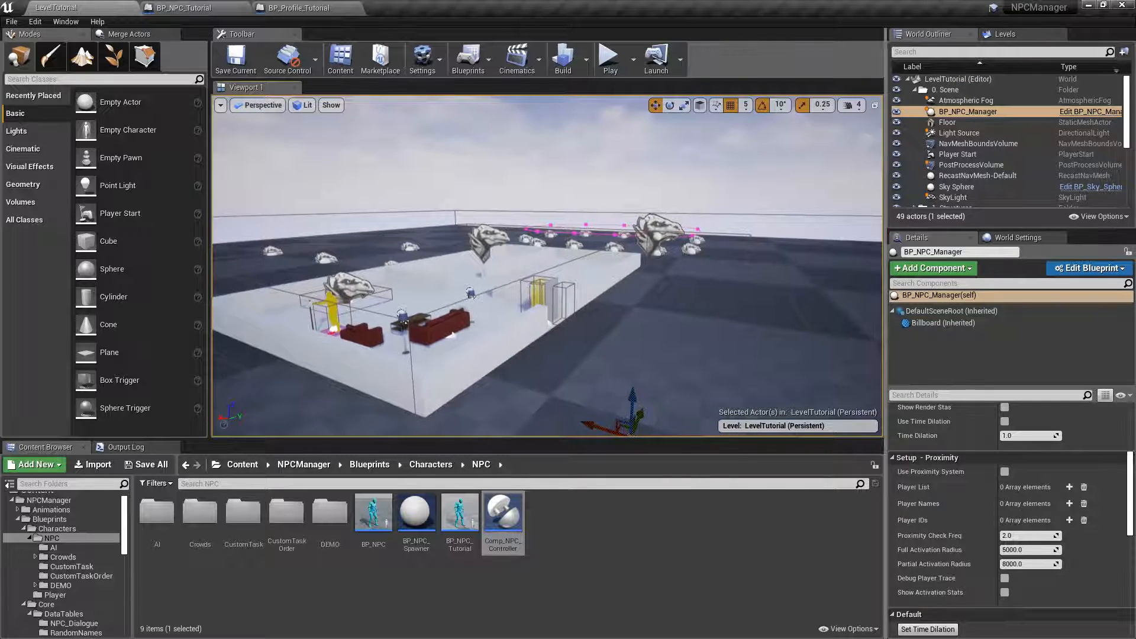
{"action": "key", "text": "f"}
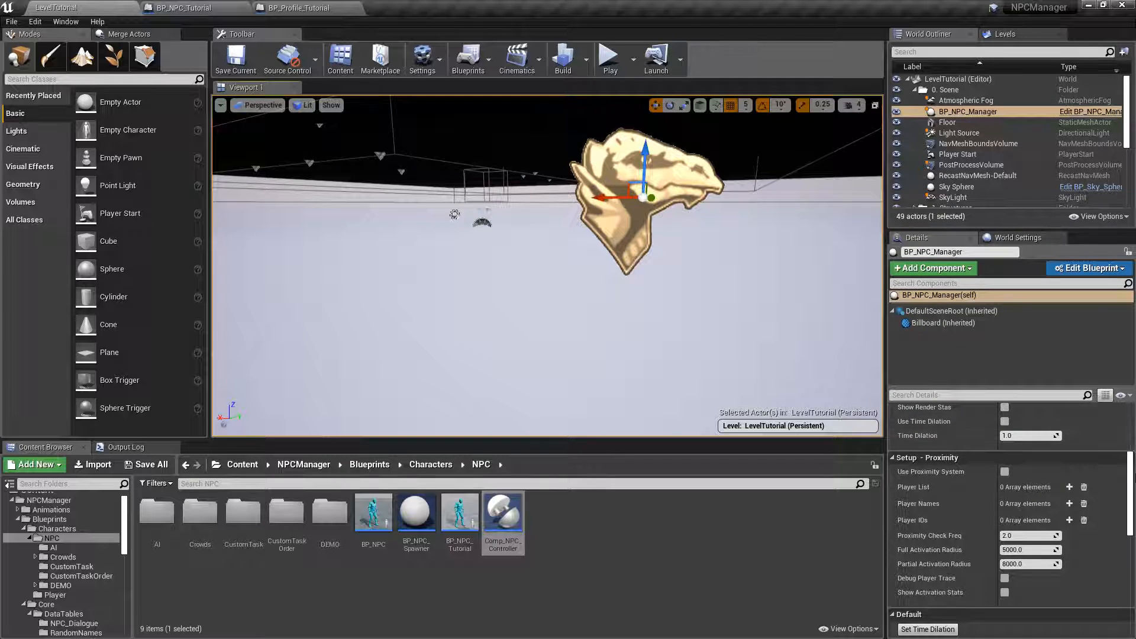
{"action": "left_click_drag", "start_coordinate": [1131, 480], "coordinate": [1131, 422]}
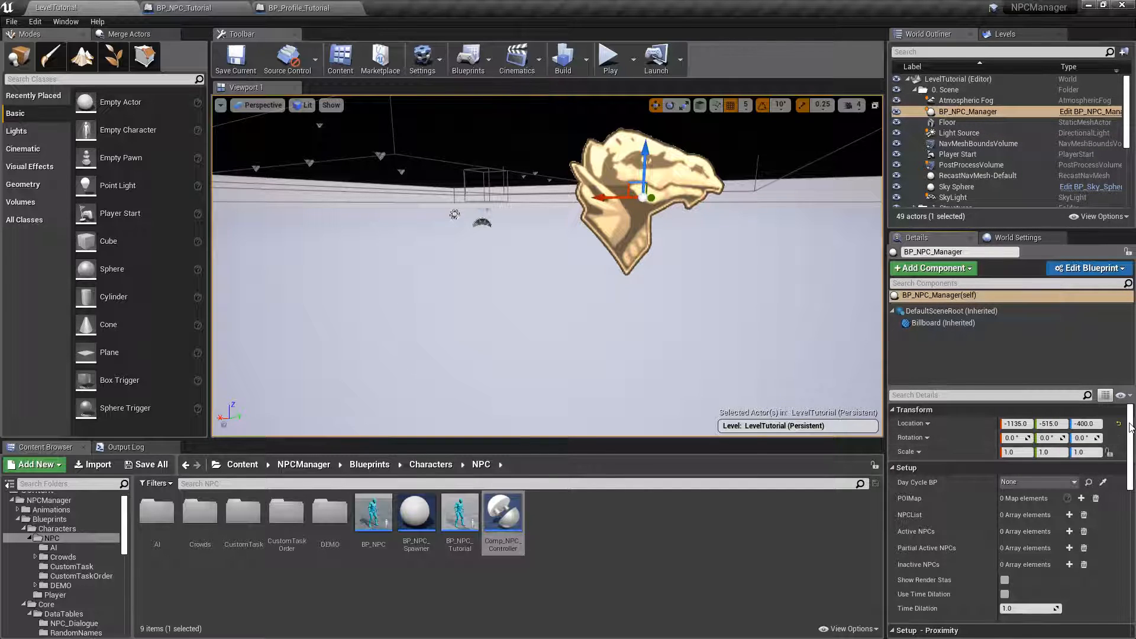
{"action": "left_click_drag", "start_coordinate": [1132, 428], "coordinate": [1131, 432]}
{"action": "scroll", "coordinate": [1131, 438], "scroll_direction": "down", "scroll_amount": 6}
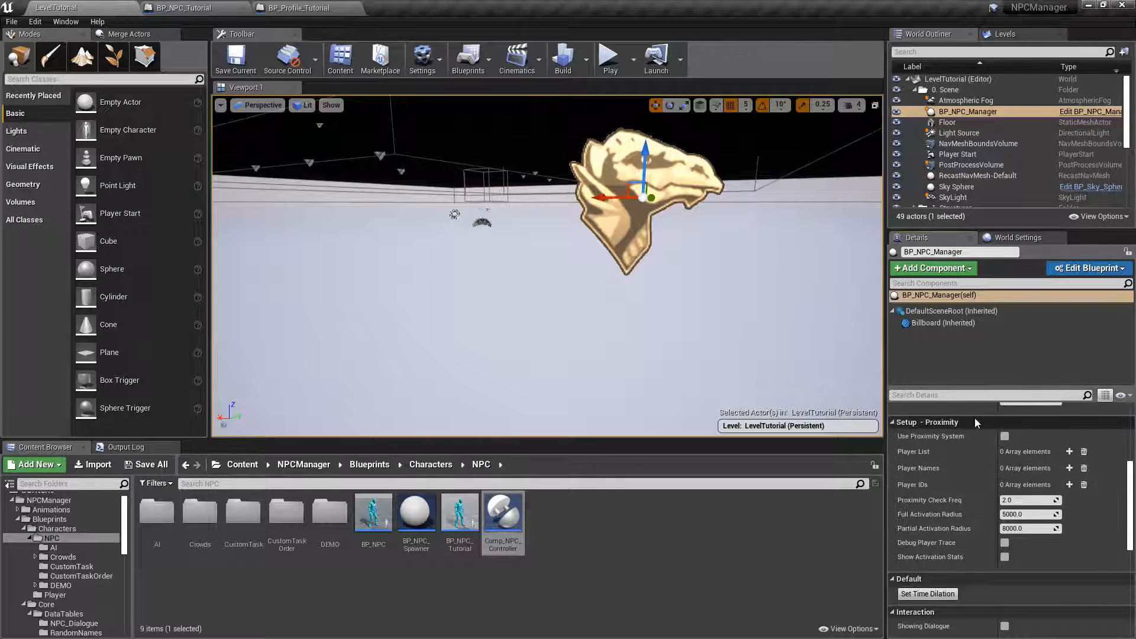
{"action": "left_click", "coordinate": [1005, 437]}
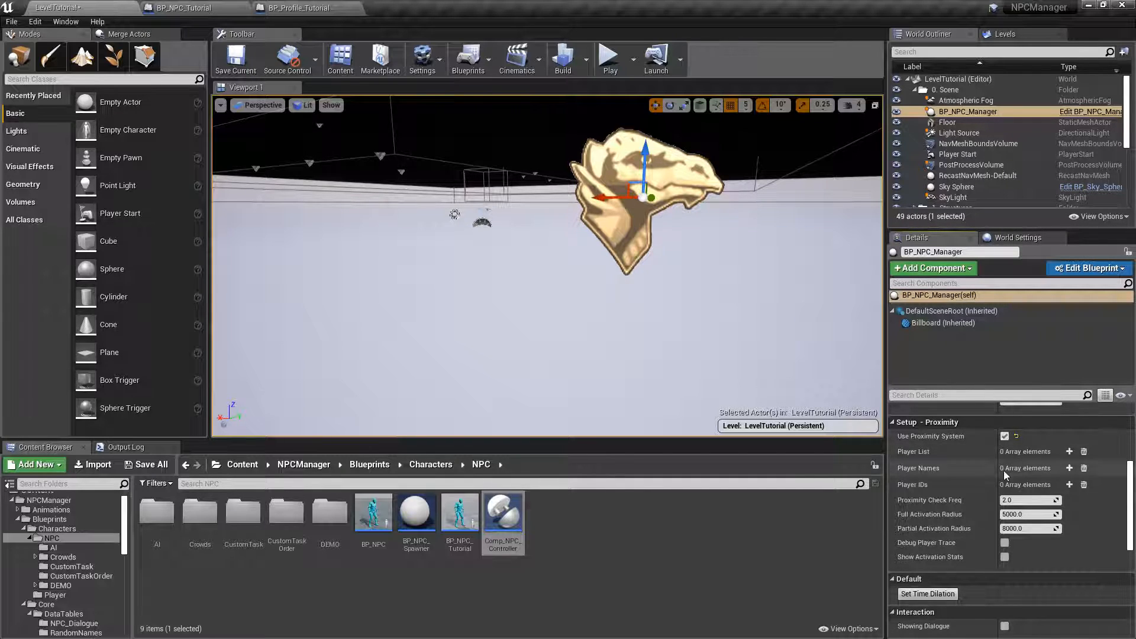
Set the NPC manager's Full Activation Radius to 1000 and its Partial Activation Radius to 3000.
{"action": "mouse_move", "coordinate": [933, 503]}
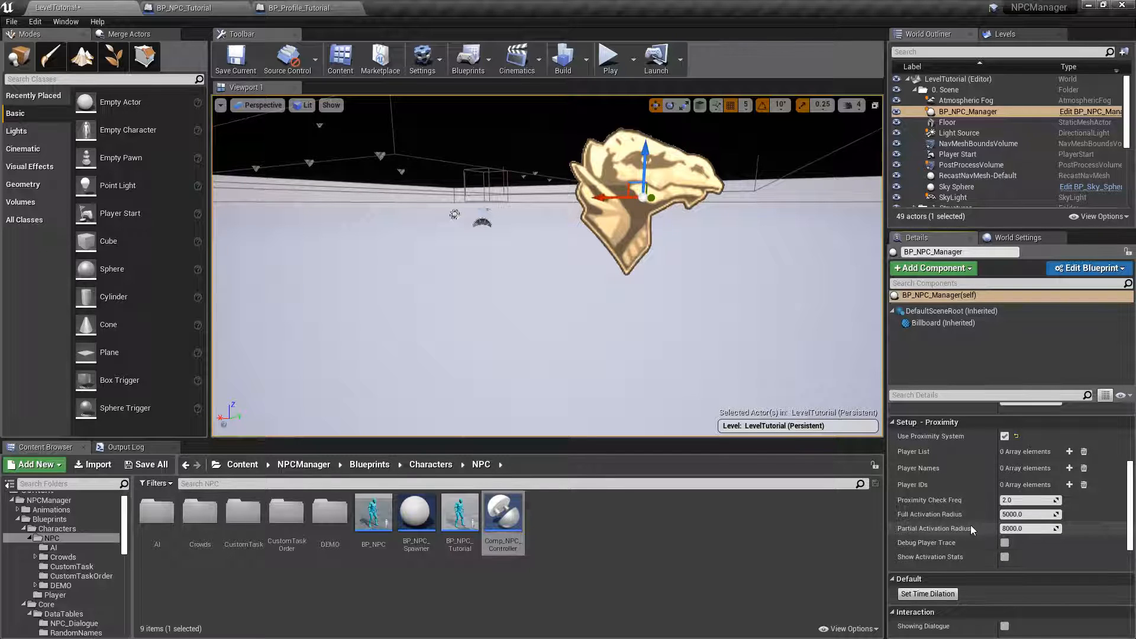
{"action": "left_click", "coordinate": [1026, 515]}
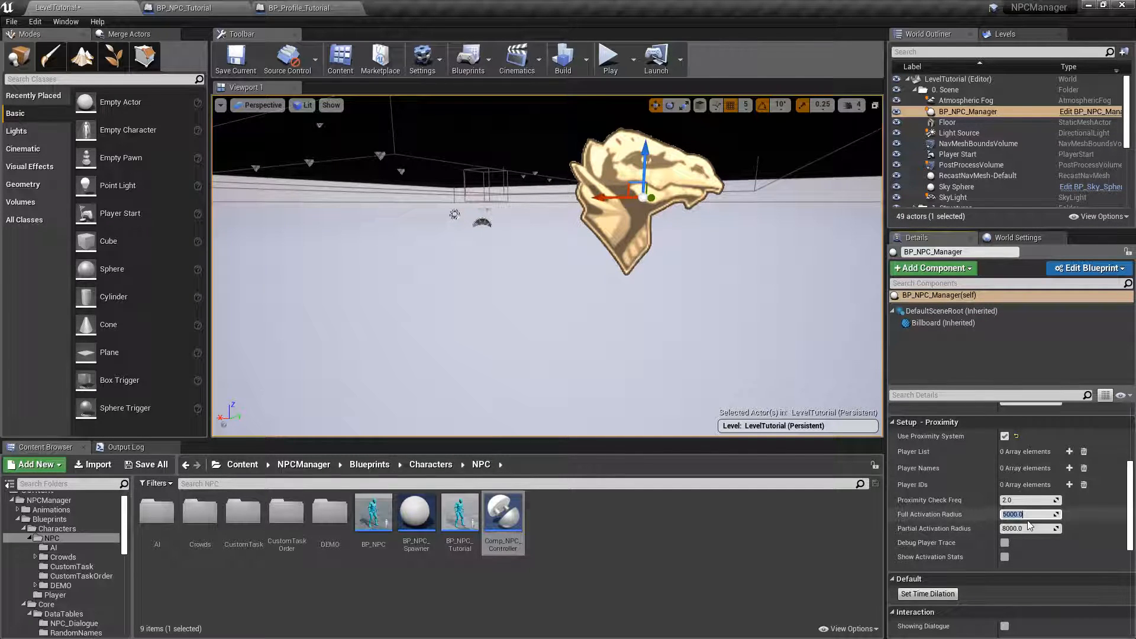
{"action": "type", "text": "1000"}
{"action": "key", "text": "Tab"}
{"action": "type", "text": "20"}
{"action": "key", "text": "Return"}
{"action": "type", "text": "3000"}
{"action": "key", "text": "Return"}
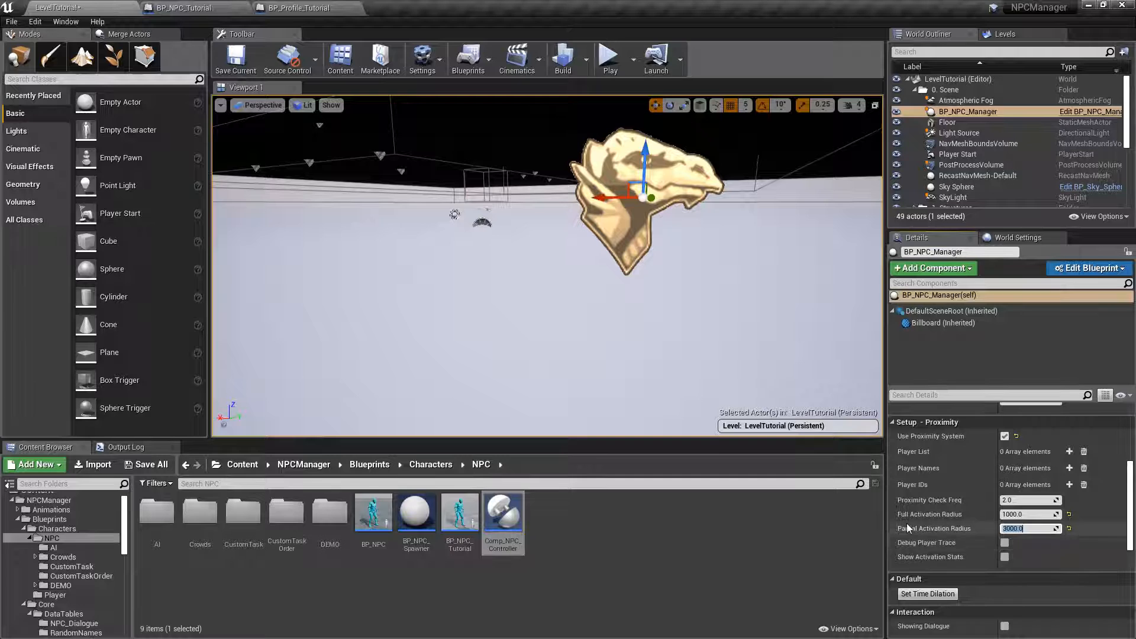
Enable Debug Player Trace and Show Activation Stats on BP_NPC_Manager and save the LevelTutorial map.
{"action": "left_click", "coordinate": [1004, 542]}
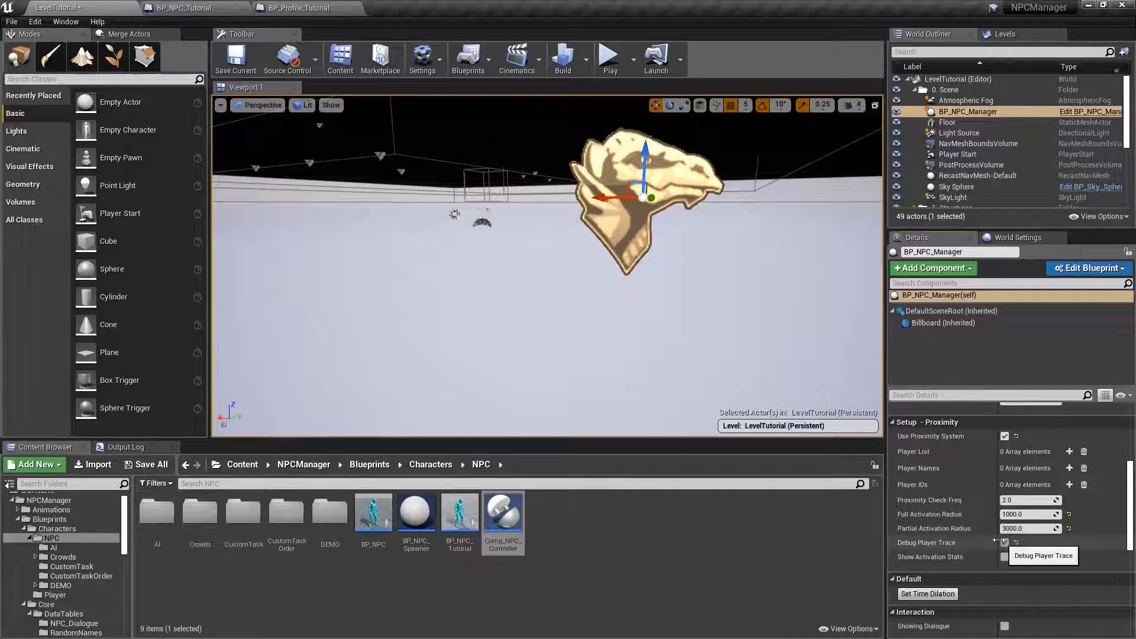
{"action": "left_click", "coordinate": [1004, 559]}
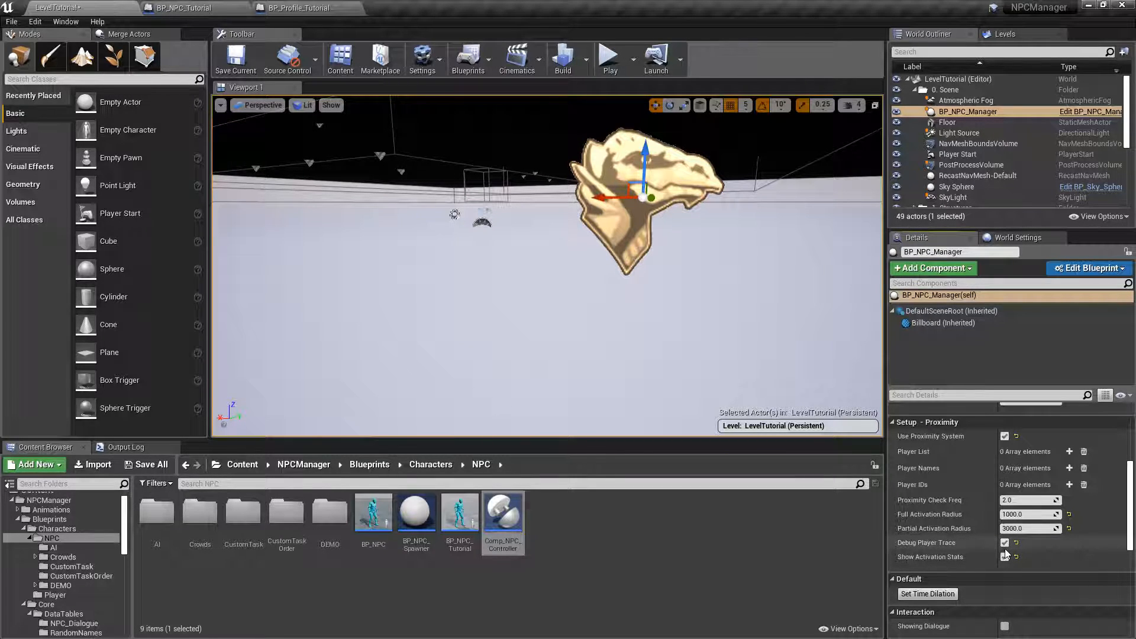
{"action": "left_click", "coordinate": [151, 464]}
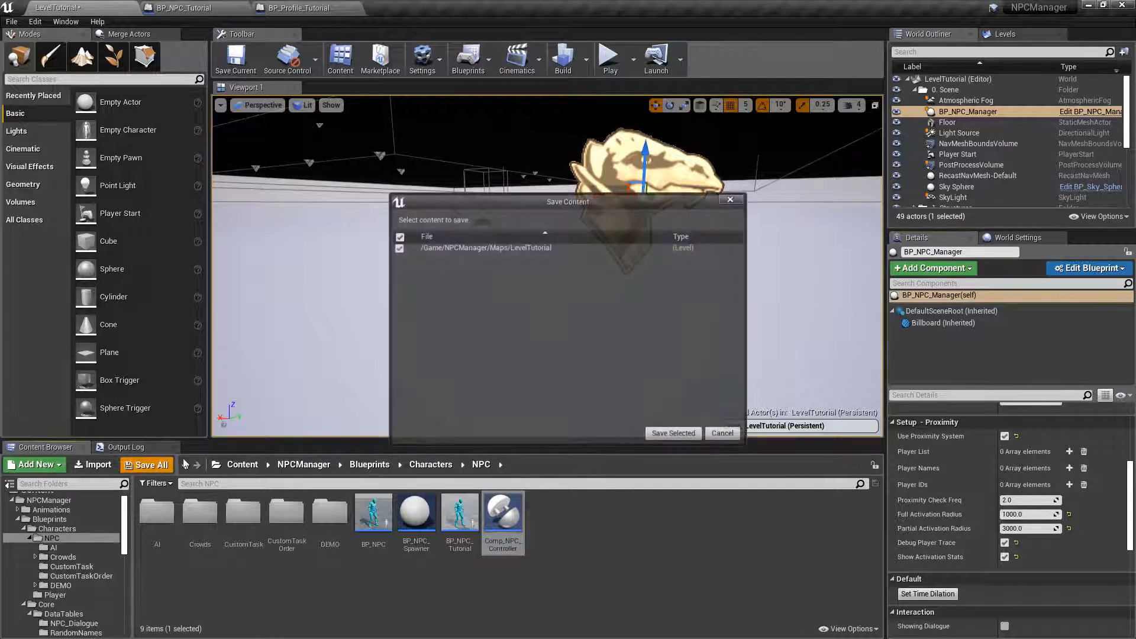
{"action": "left_click", "coordinate": [673, 433]}
Play-test the level beside the NPC bounding box to check the proximity debug display, and stop the session.
{"action": "right_click_drag", "start_coordinate": [652, 261], "coordinate": [484, 286]}
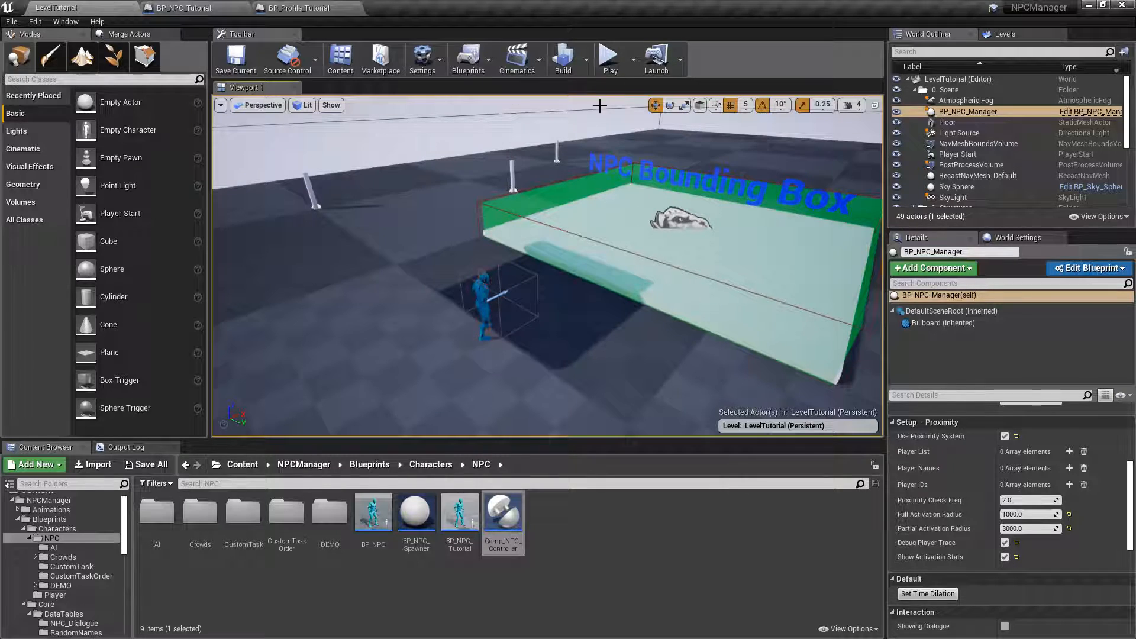
{"action": "left_click", "coordinate": [610, 58]}
{"action": "left_click", "coordinate": [612, 123]}
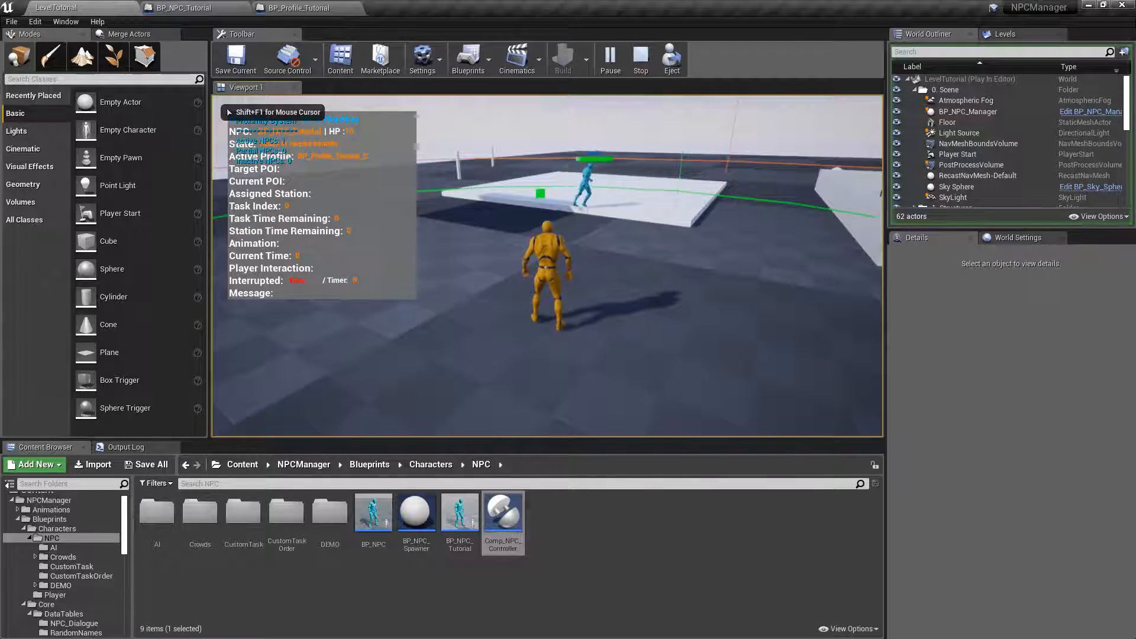
{"action": "key", "text": "Escape"}
Turn off Debug Routine in the Debug Options of BP_NPC_Tutorial's Comp_NPC_Controller.
{"action": "left_click", "coordinate": [460, 198]}
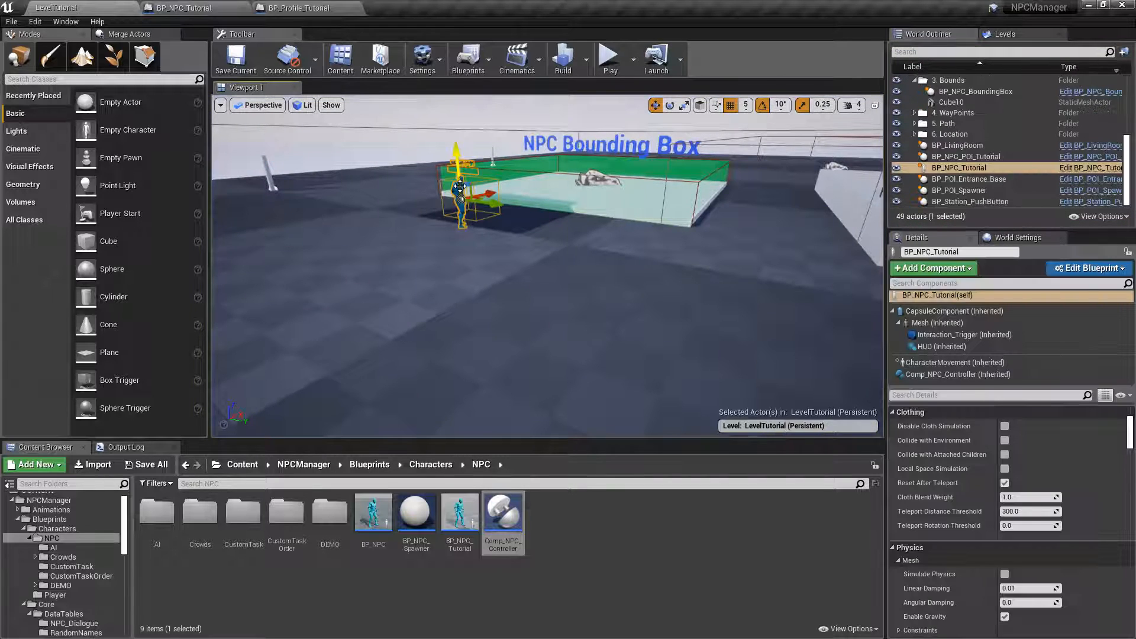
{"action": "left_click", "coordinate": [952, 375]}
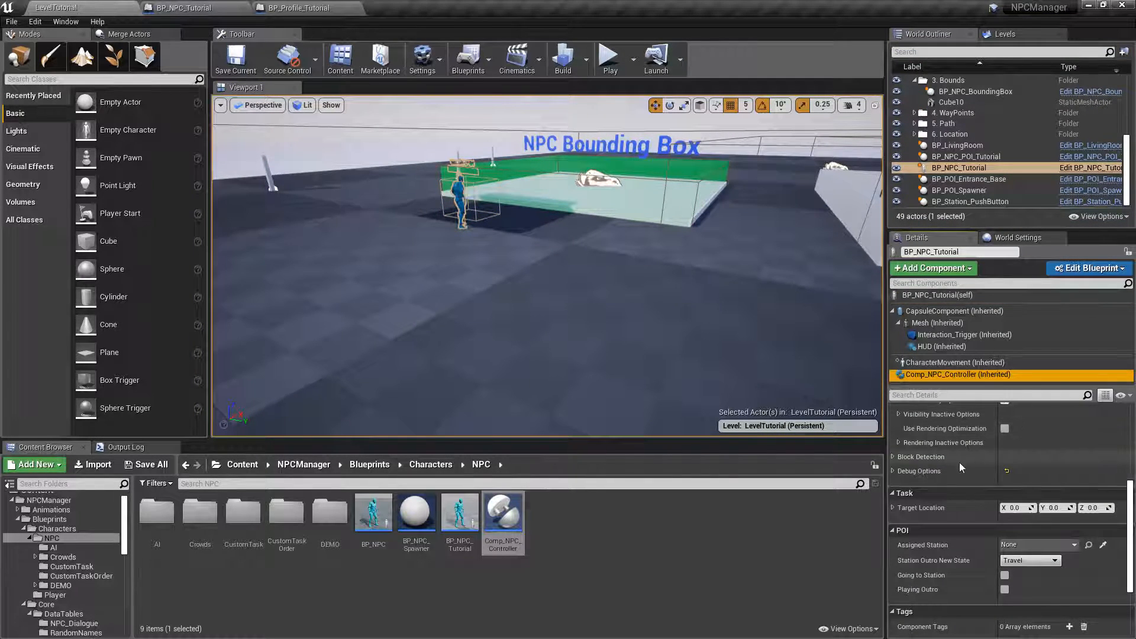
{"action": "left_click", "coordinate": [893, 471]}
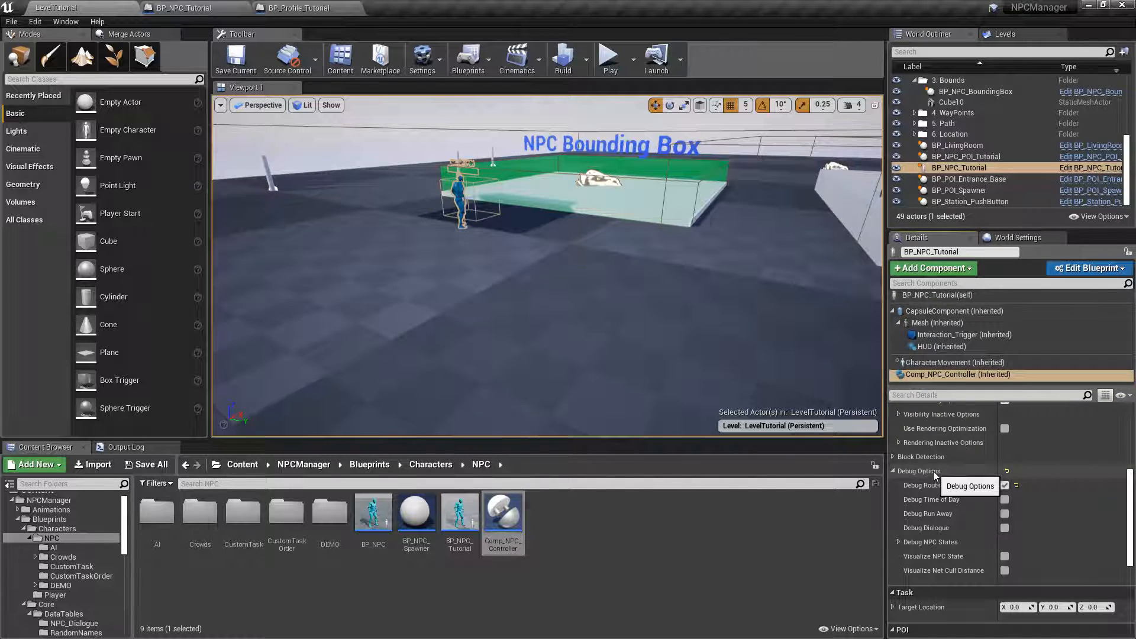
{"action": "left_click", "coordinate": [1004, 485]}
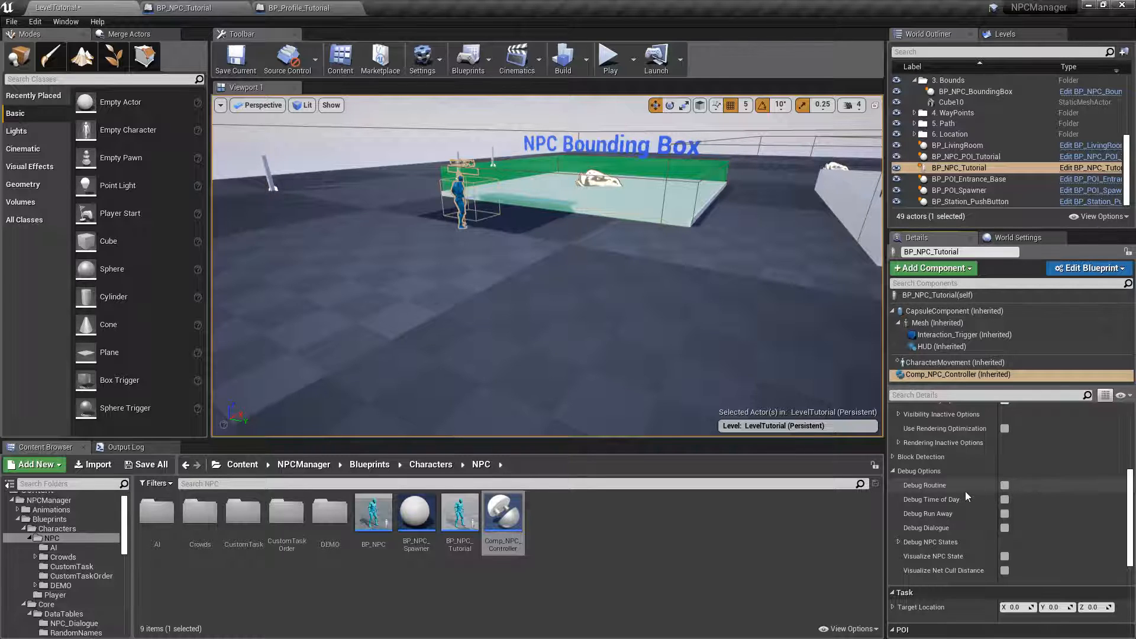
Play-test the level full screen with the camera zoomed out to view the activation radii around the player.
{"action": "left_click", "coordinate": [892, 471]}
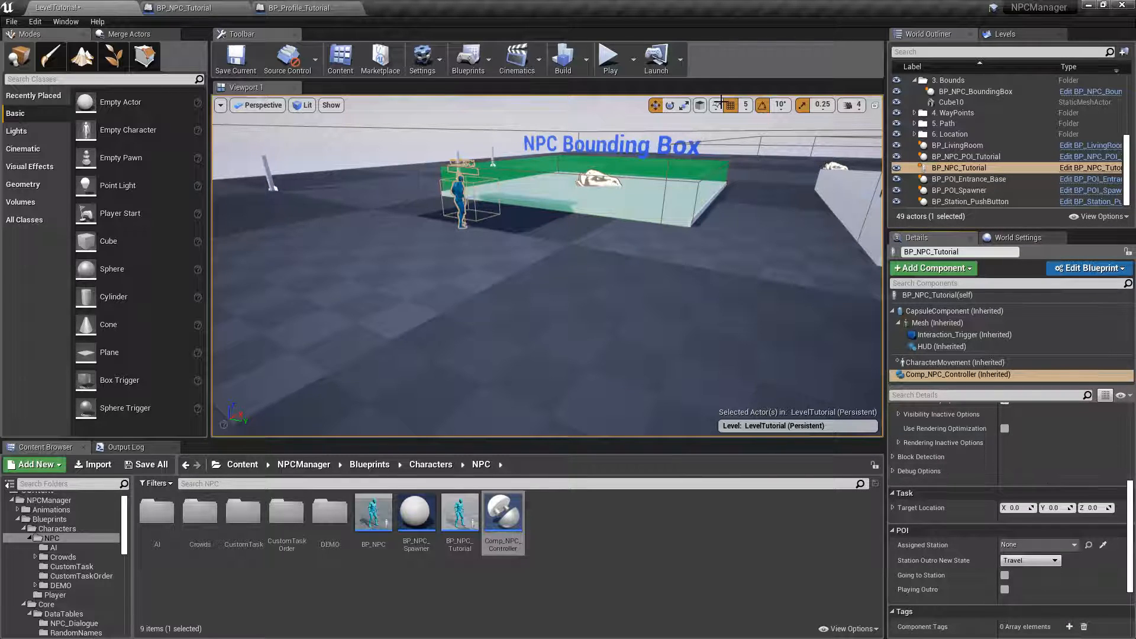
{"action": "left_click", "coordinate": [605, 66]}
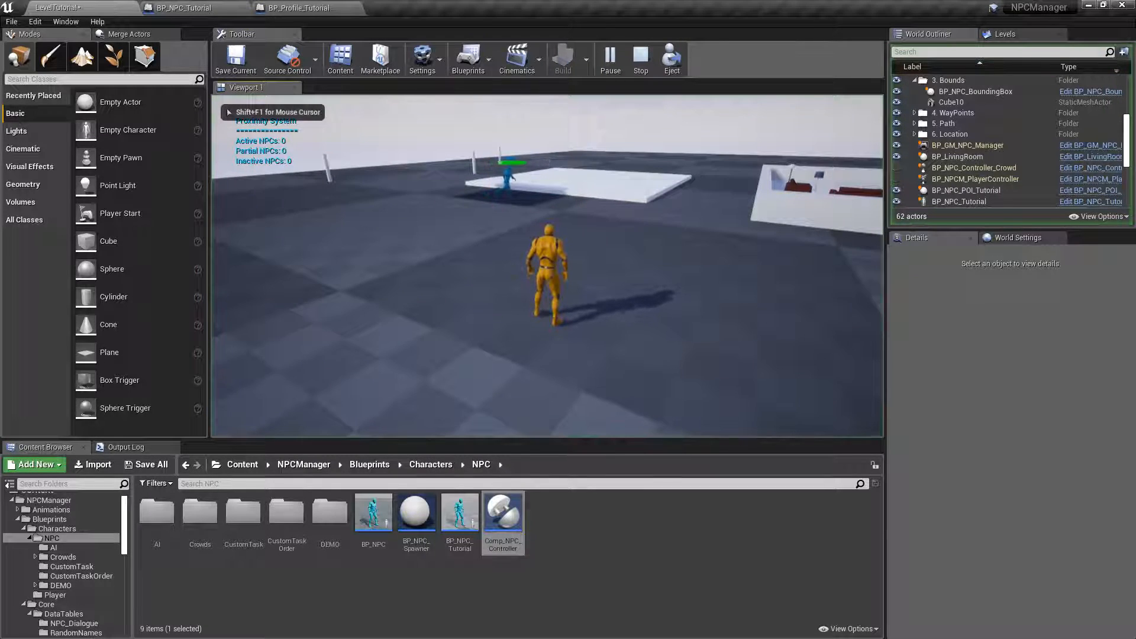
{"action": "key", "text": "shift+F1"}
{"action": "key", "text": "F11"}
{"action": "scroll", "coordinate": [616, 166], "scroll_direction": "down", "scroll_amount": 4}
{"action": "left_click", "coordinate": [616, 167]}
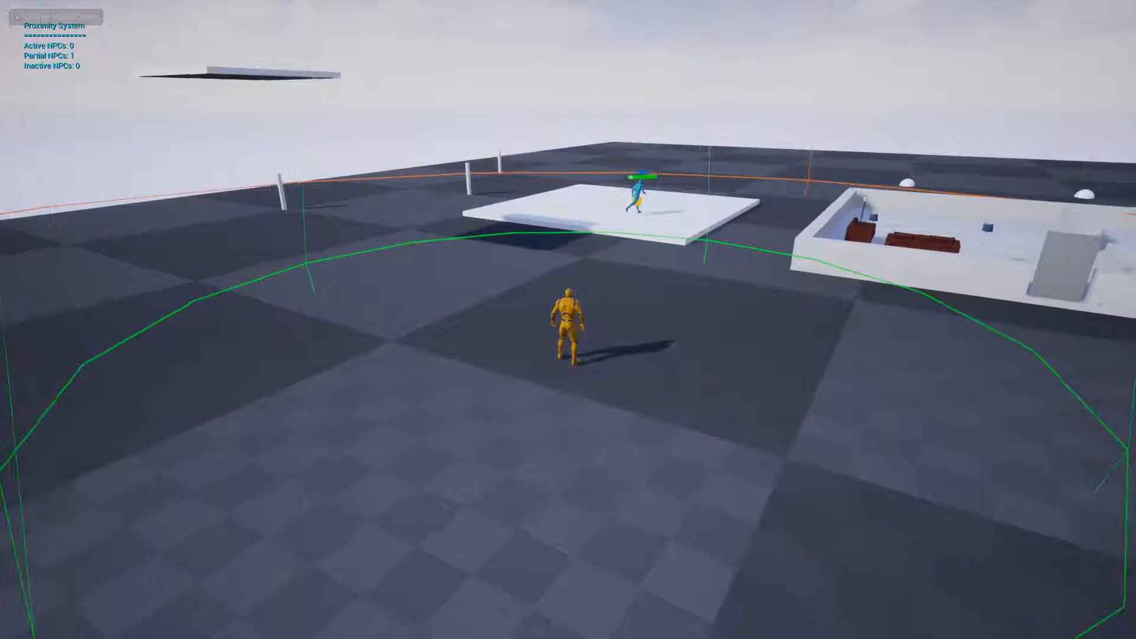
{"action": "scroll", "coordinate": [568, 320], "scroll_direction": "down", "scroll_amount": 3}
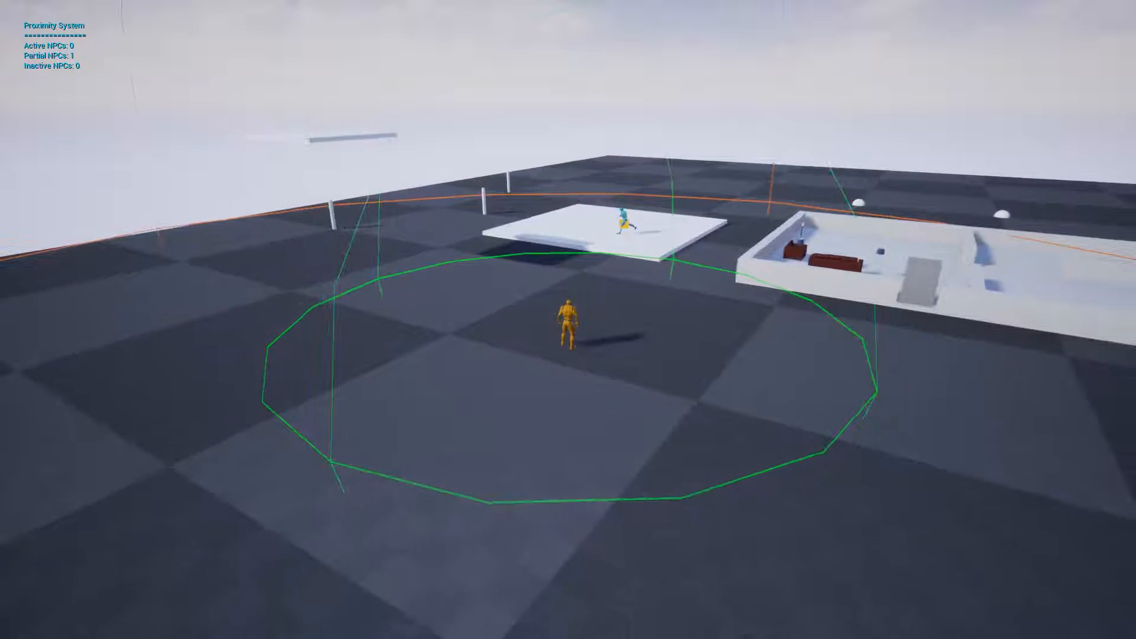
{"action": "scroll", "coordinate": [568, 320], "scroll_direction": "down", "scroll_amount": 2}
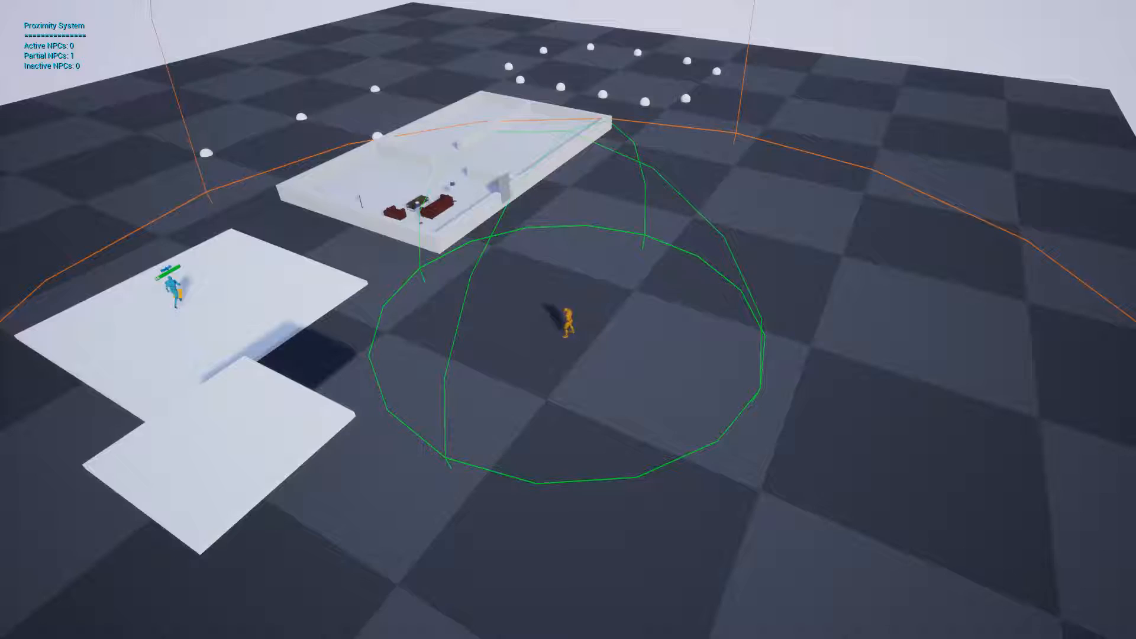
Run the player toward the NPC's platform until the NPC is inside the full activation radius, and view it from close up and far away.
{"action": "key", "text": "w"}
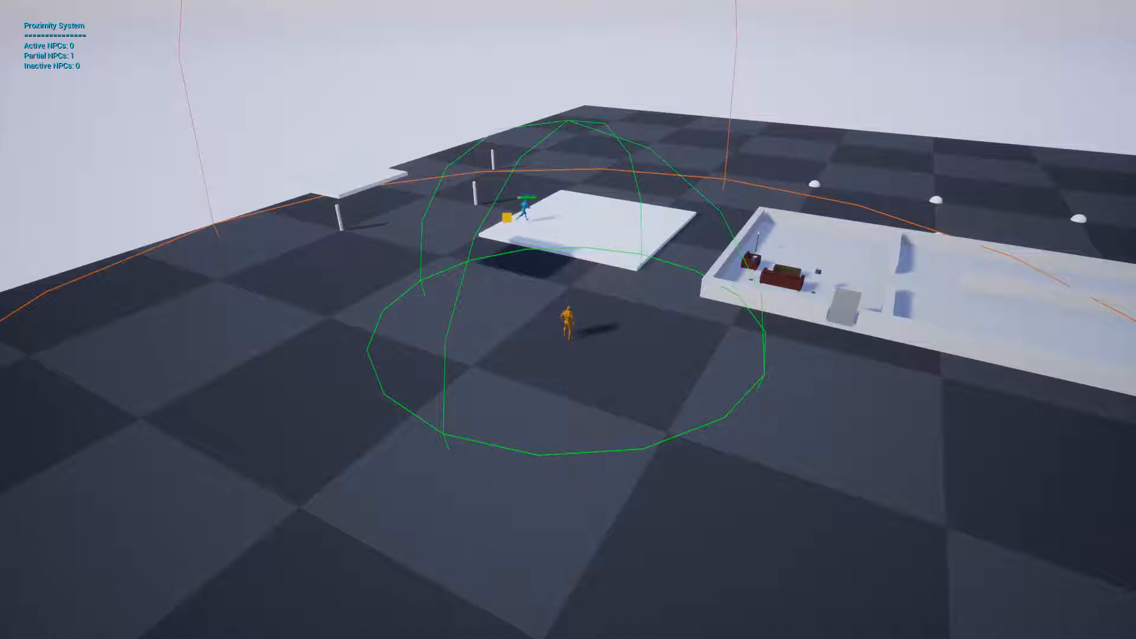
{"action": "key", "text": "w"}
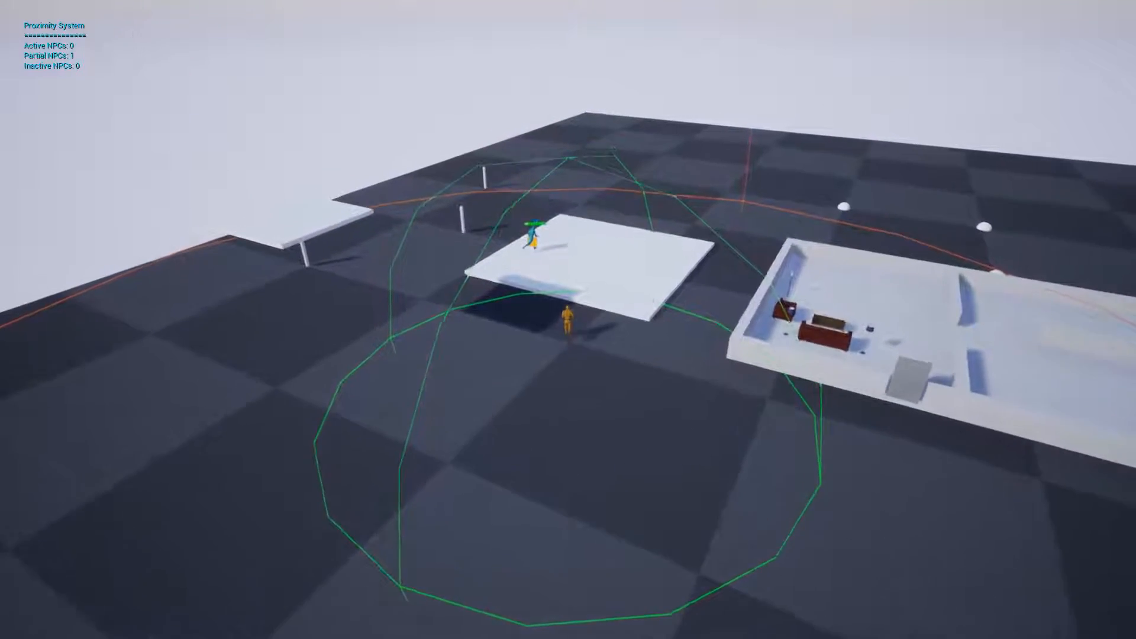
{"action": "key", "text": "w"}
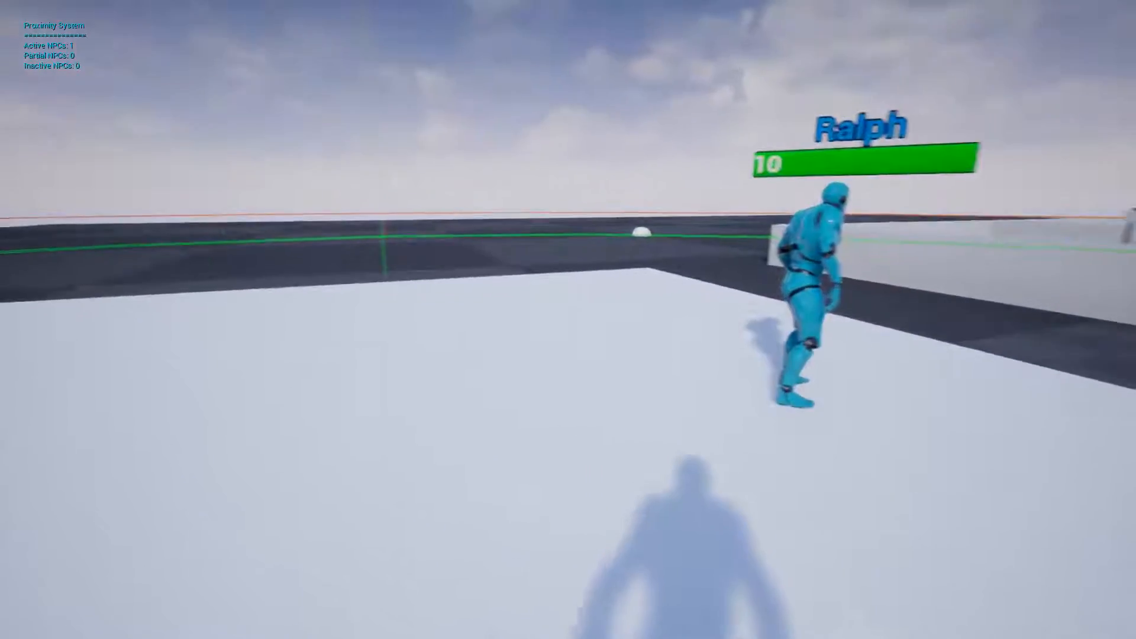
{"action": "key", "text": "v"}
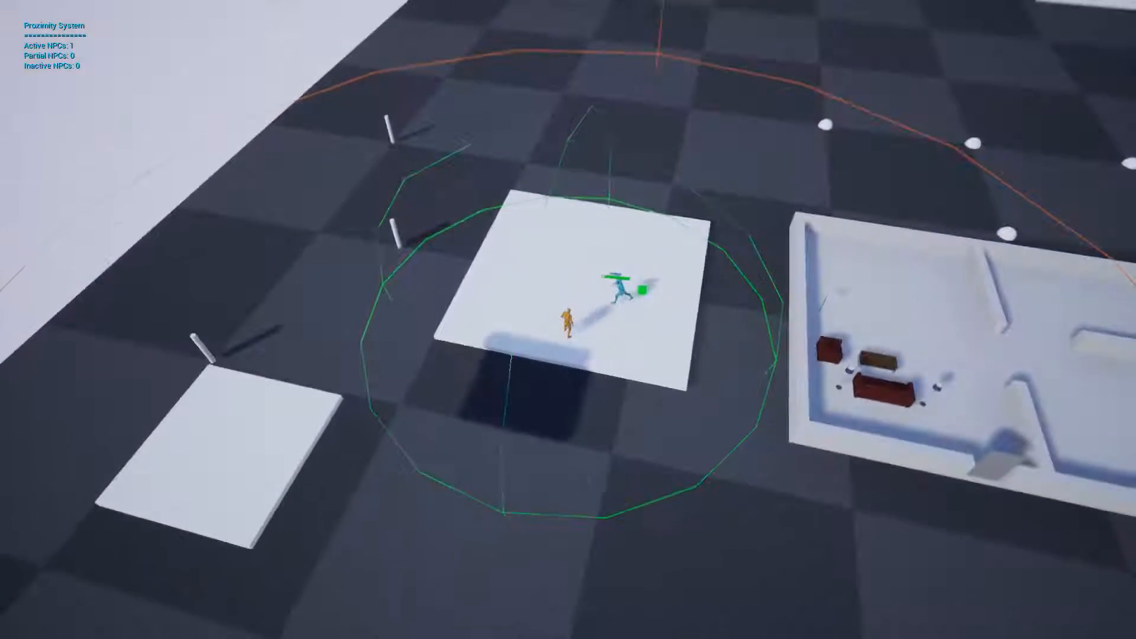
Move the player beyond the partial radius and back to the NPC's platform to observe the activation changes, and stop the full-screen session.
{"action": "key", "text": "s"}
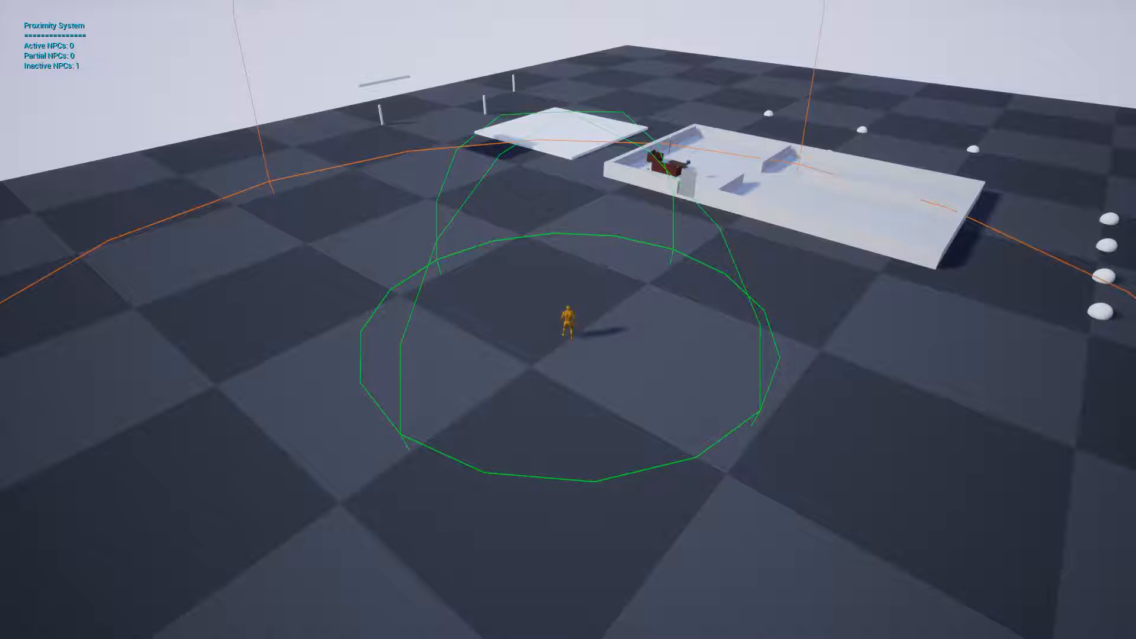
{"action": "key", "text": "w"}
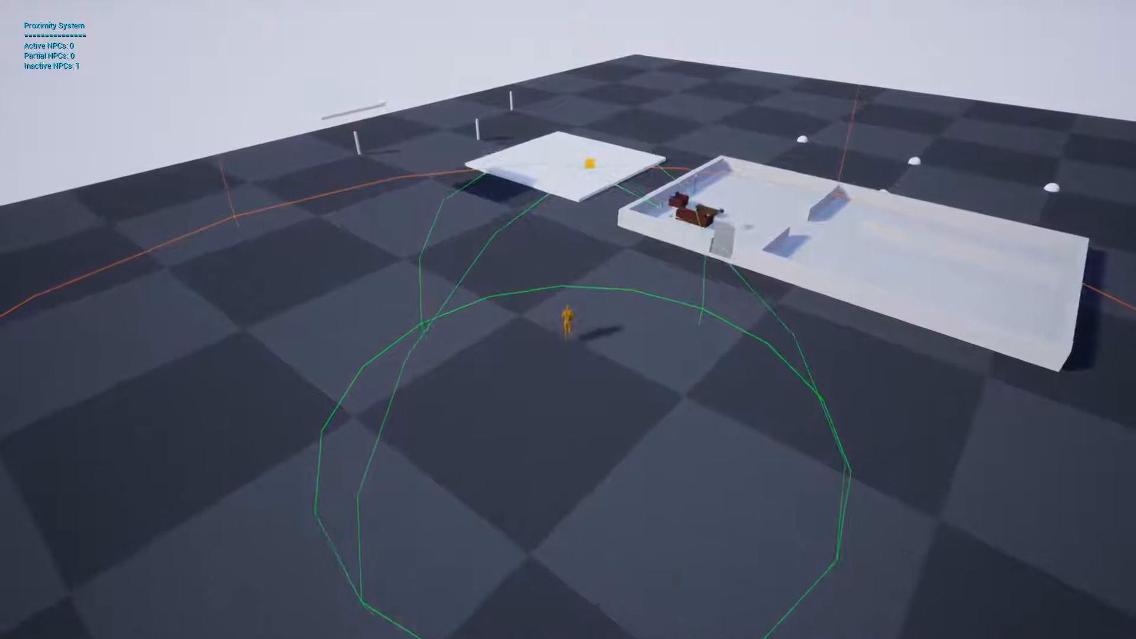
{"action": "key", "text": "w"}
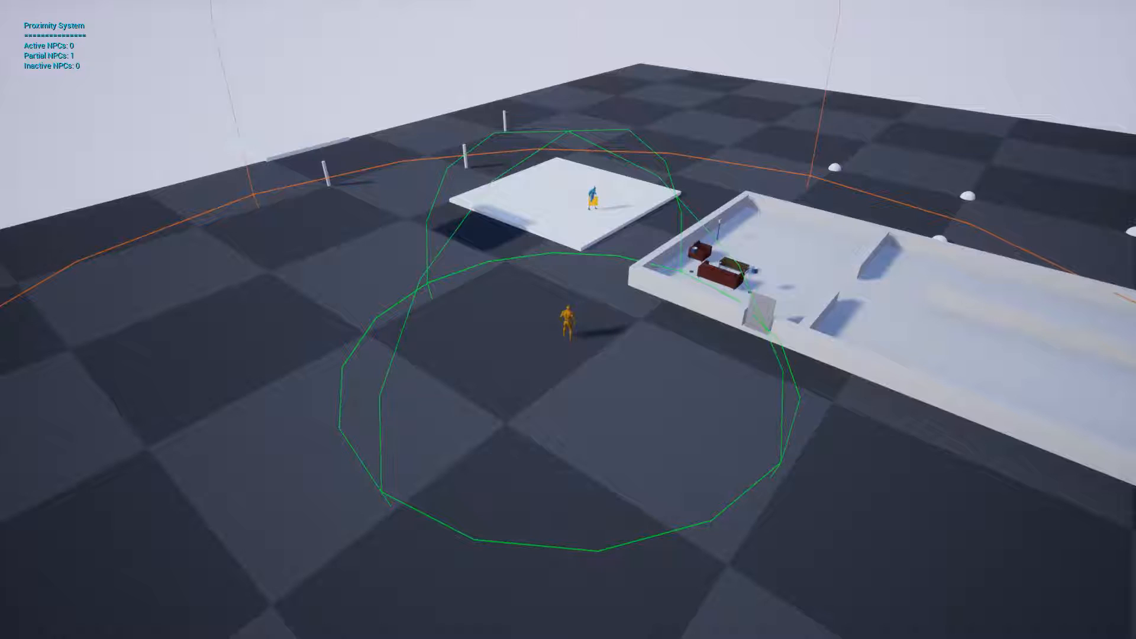
{"action": "key", "text": "w"}
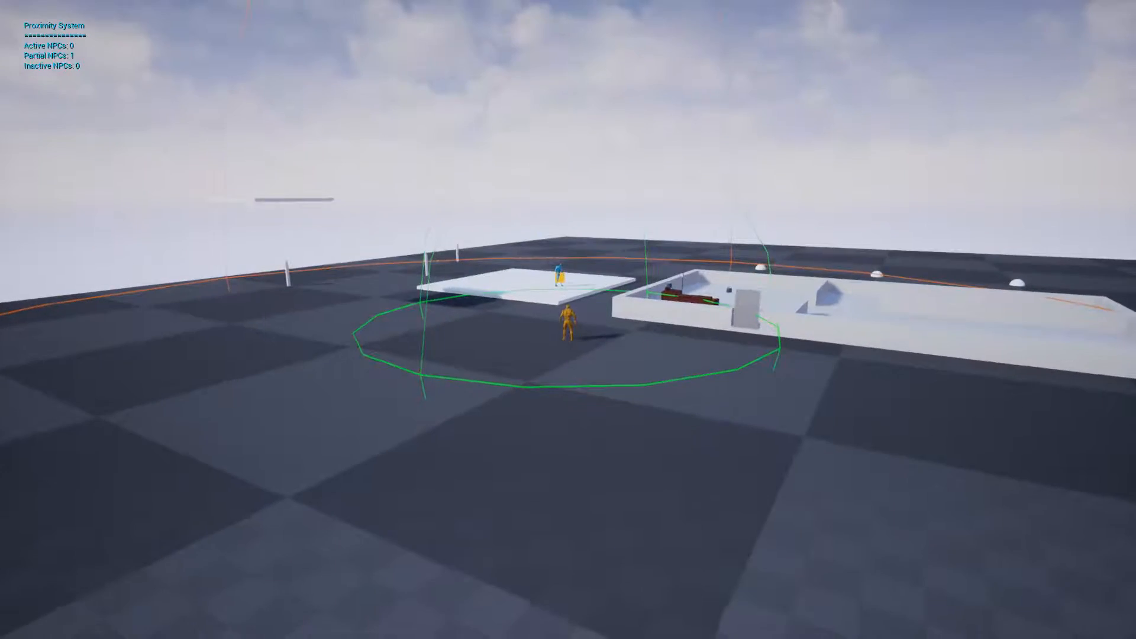
{"action": "key", "text": "w"}
{"action": "key", "text": "space"}
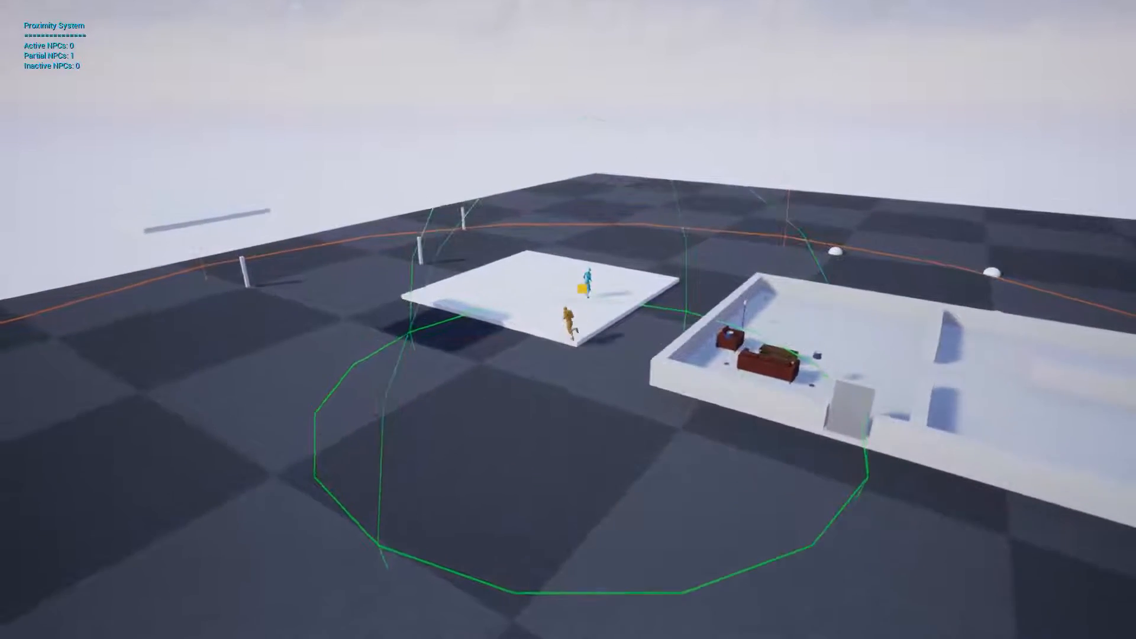
{"action": "key", "text": "w"}
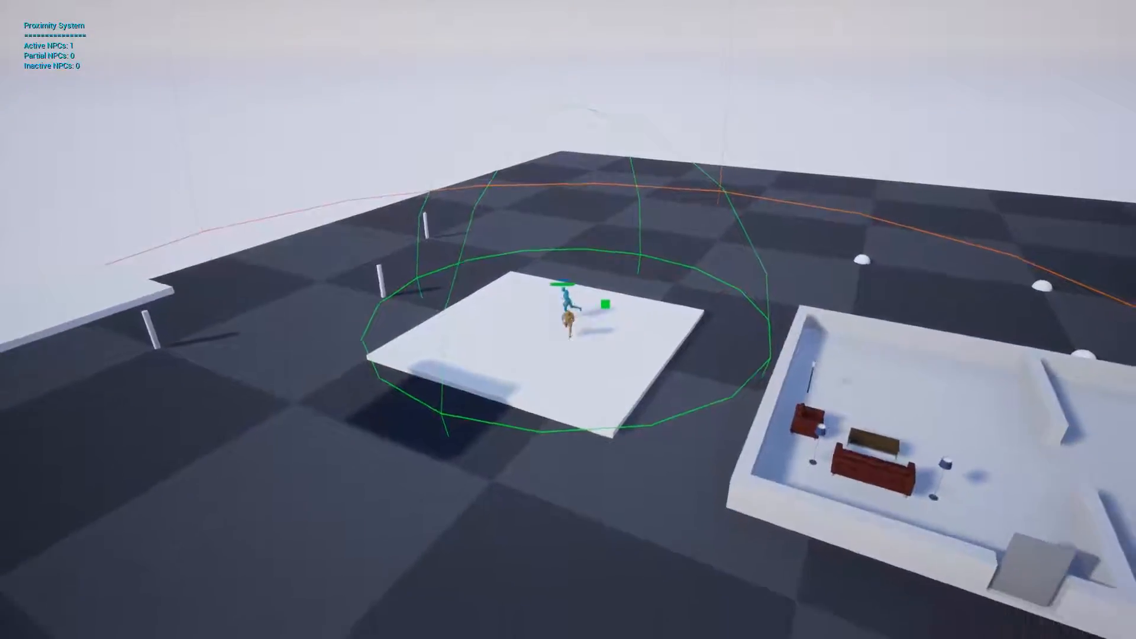
{"action": "key", "text": "Escape"}
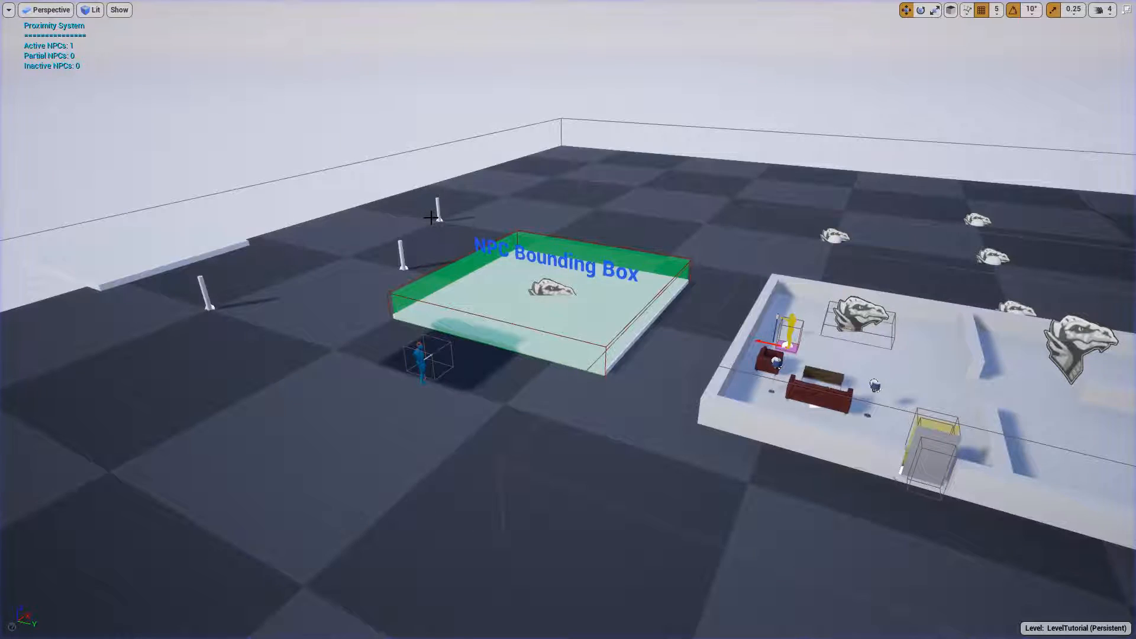
{"action": "key", "text": "F11"}
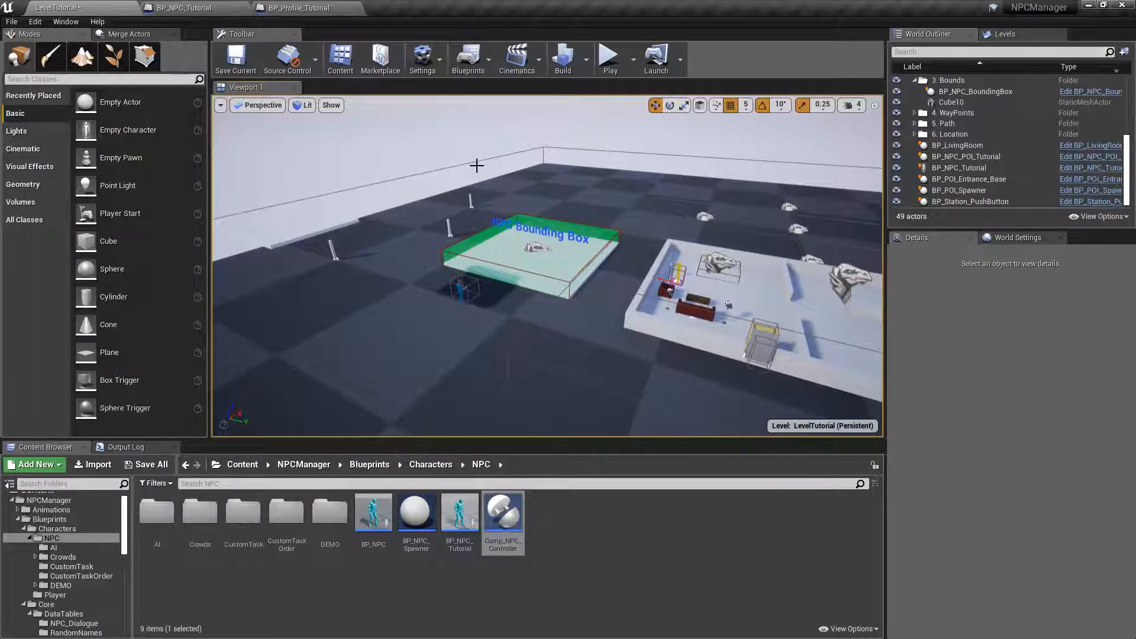
Select the Comp_NPC_Controller component of BP_NPC_Tutorial and review its Optimization Settings.
{"action": "right_click_drag", "start_coordinate": [525, 187], "coordinate": [615, 208]}
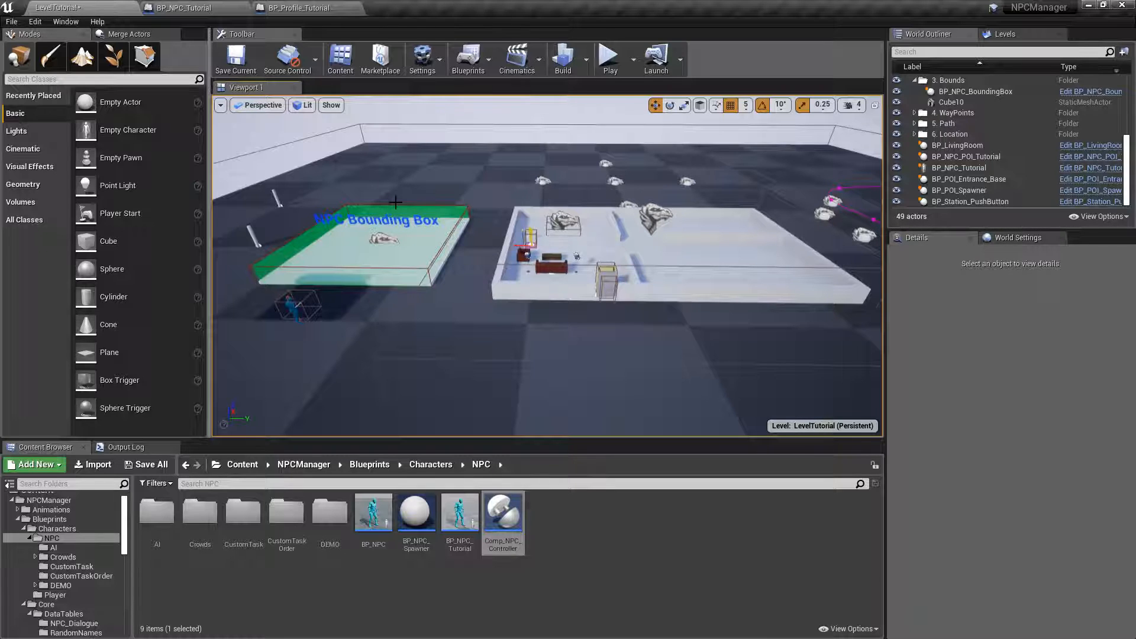
{"action": "right_click_drag", "start_coordinate": [557, 254], "coordinate": [539, 270]}
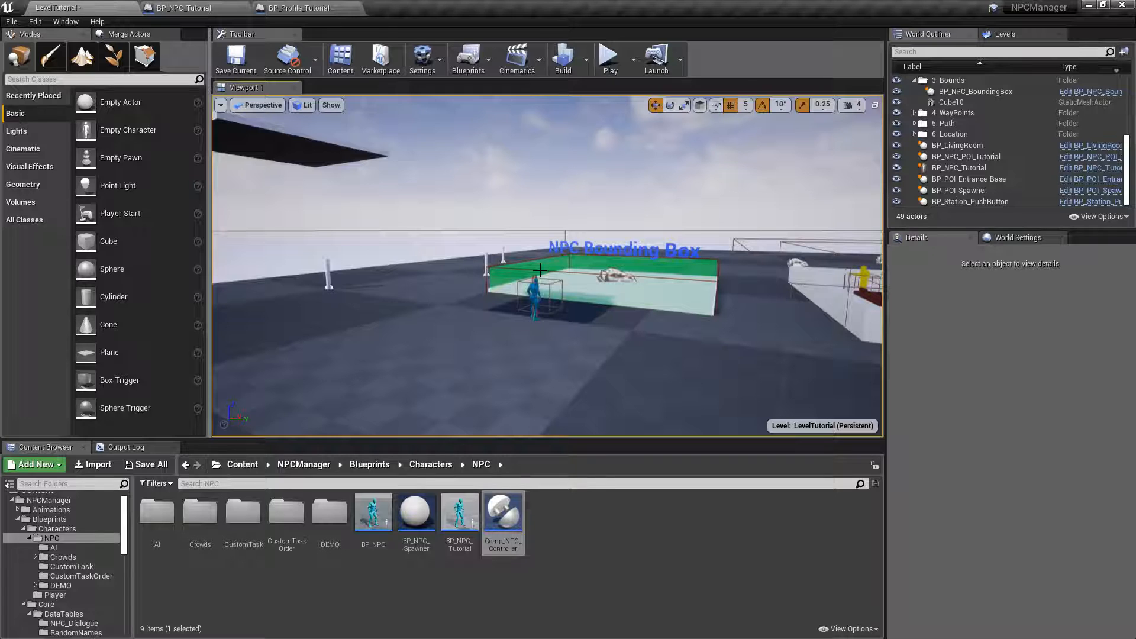
{"action": "right_click_drag", "start_coordinate": [545, 228], "coordinate": [585, 210]}
{"action": "right_click_drag", "start_coordinate": [474, 369], "coordinate": [475, 395]}
{"action": "right_click_drag", "start_coordinate": [757, 219], "coordinate": [787, 173]}
{"action": "mouse_move", "coordinate": [714, 177]}
{"action": "right_mouse_down"}
{"action": "mouse_move", "coordinate": [698, 197]}
{"action": "mouse_move", "coordinate": [712, 189]}
{"action": "right_mouse_up"}
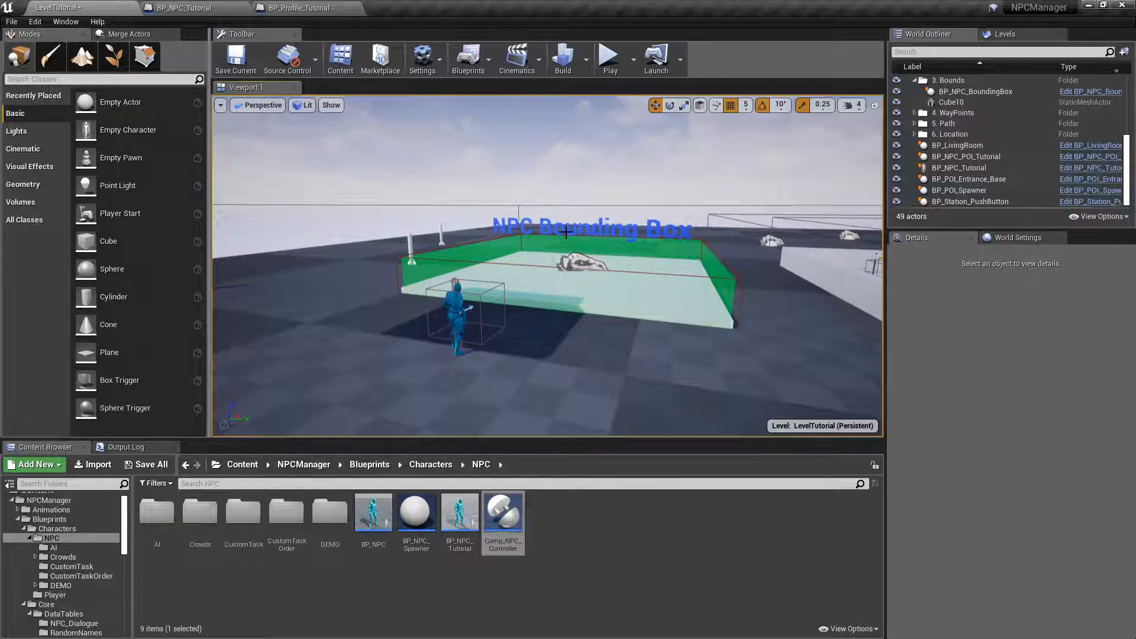
{"action": "left_click", "coordinate": [458, 294]}
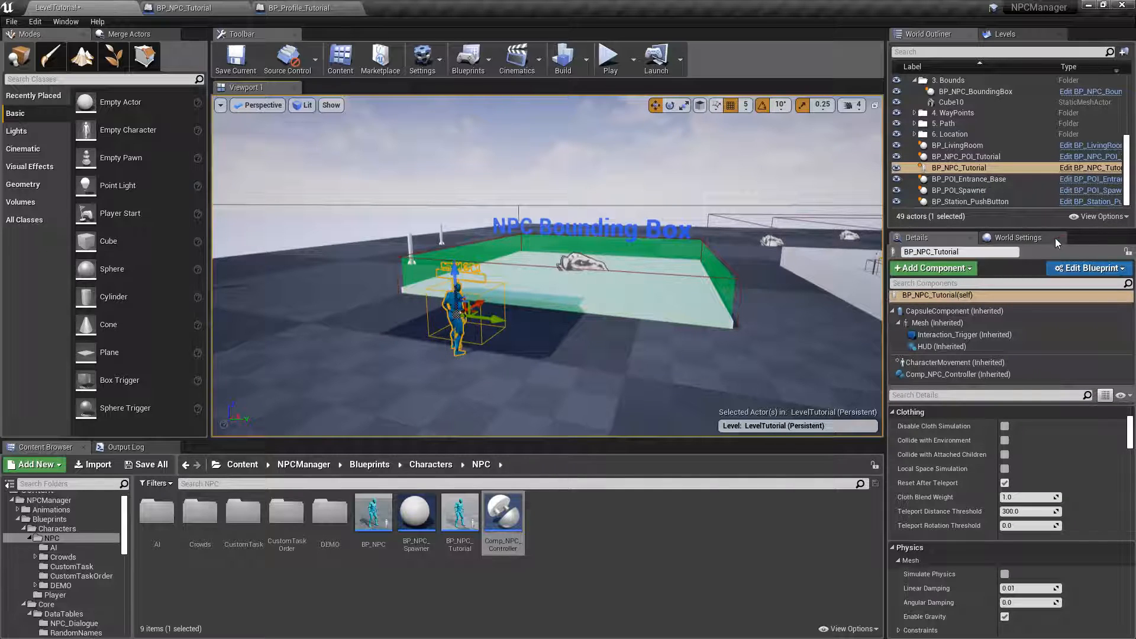
{"action": "left_click", "coordinate": [959, 373]}
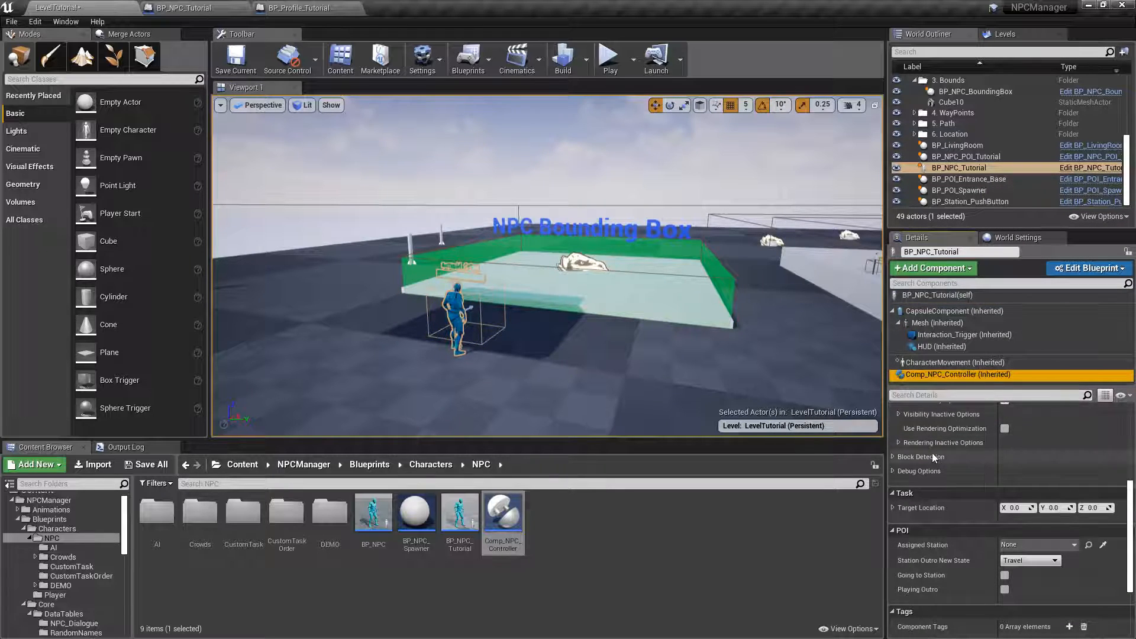
{"action": "scroll", "coordinate": [970, 438], "scroll_direction": "up", "scroll_amount": 3}
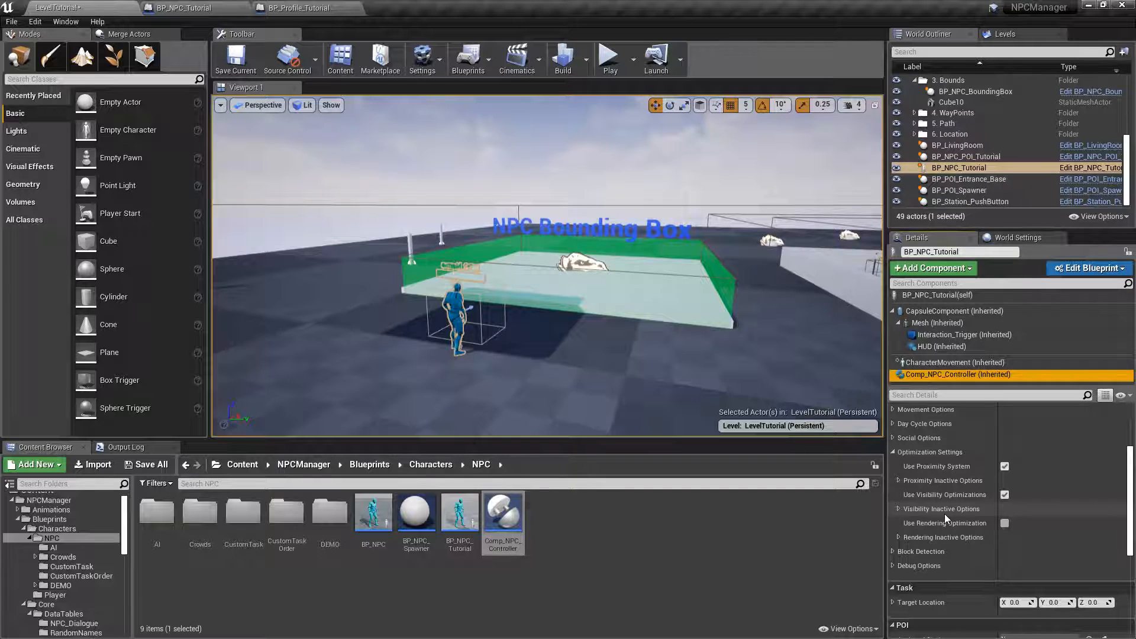
Play-test the level again by running the player around the NPC's platform, and stop the session.
{"action": "right_click_drag", "start_coordinate": [786, 313], "coordinate": [791, 244]}
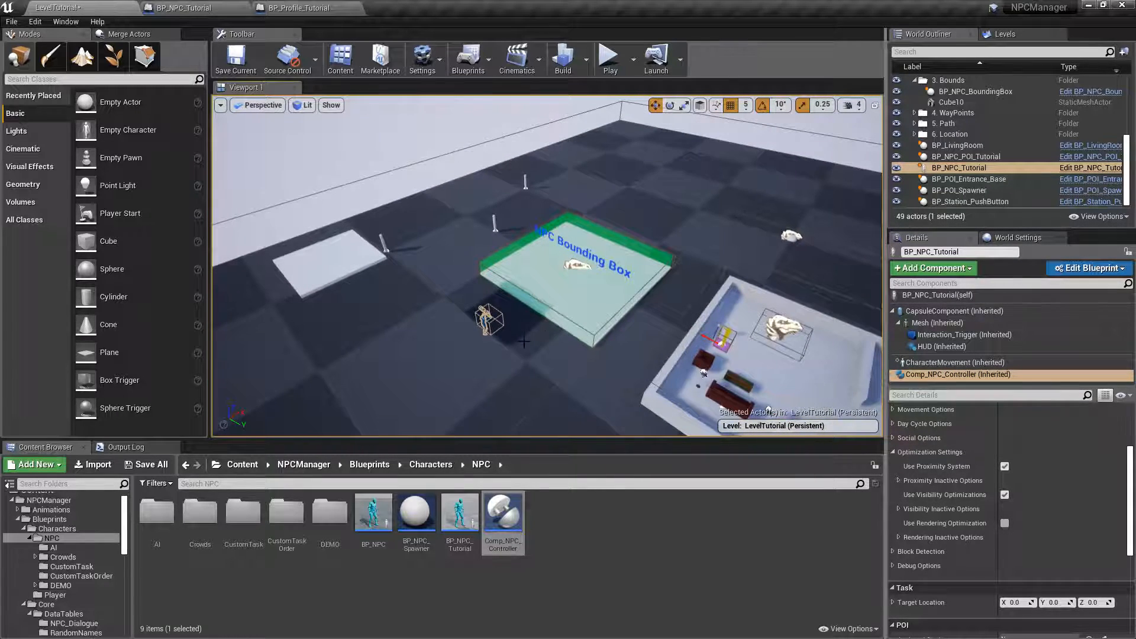
{"action": "left_click", "coordinate": [608, 59]}
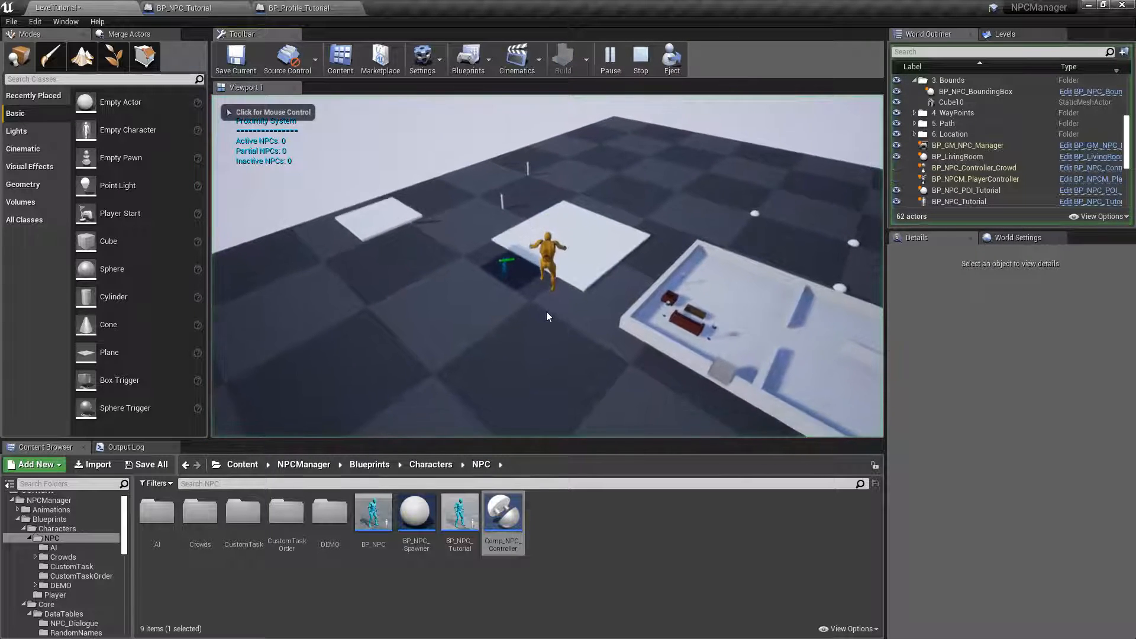
{"action": "left_click", "coordinate": [545, 313]}
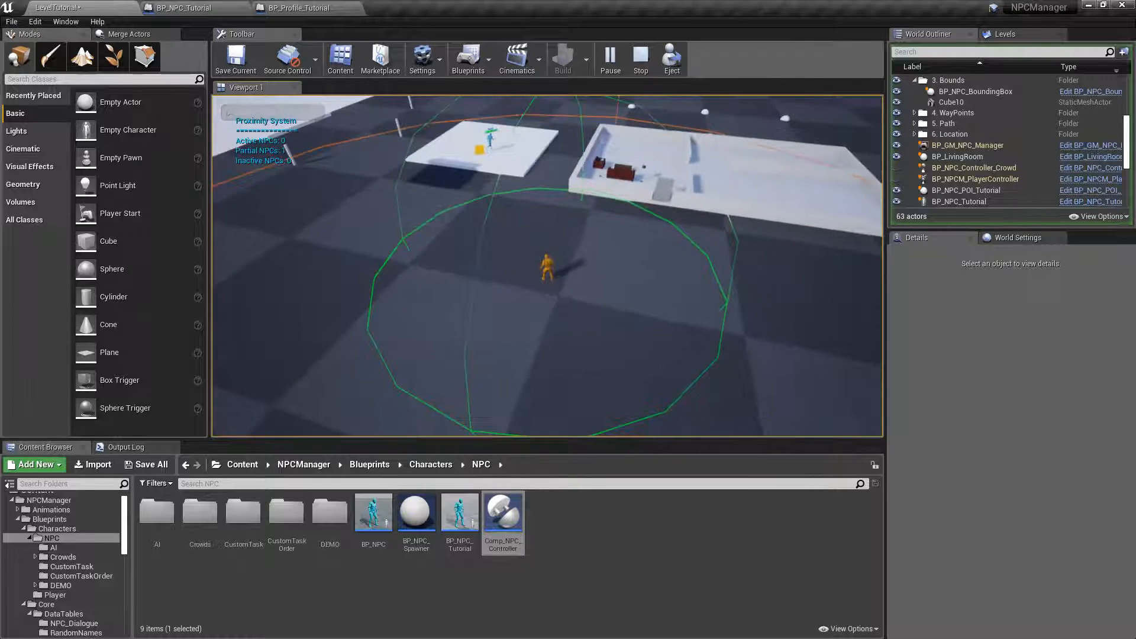
{"action": "key", "text": "w"}
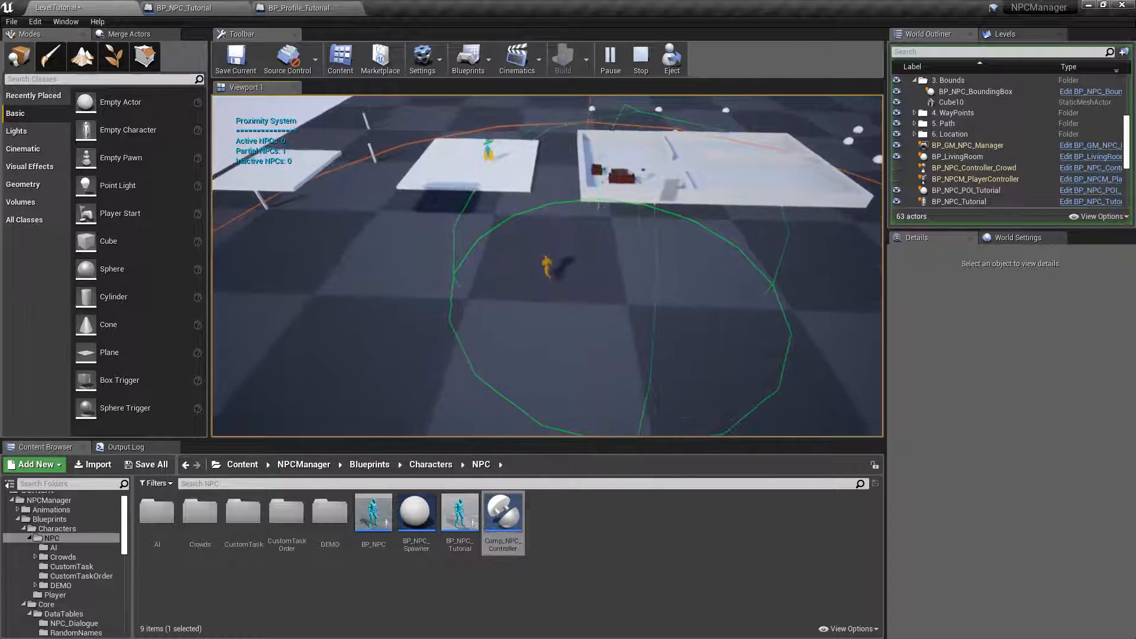
{"action": "key", "text": "w"}
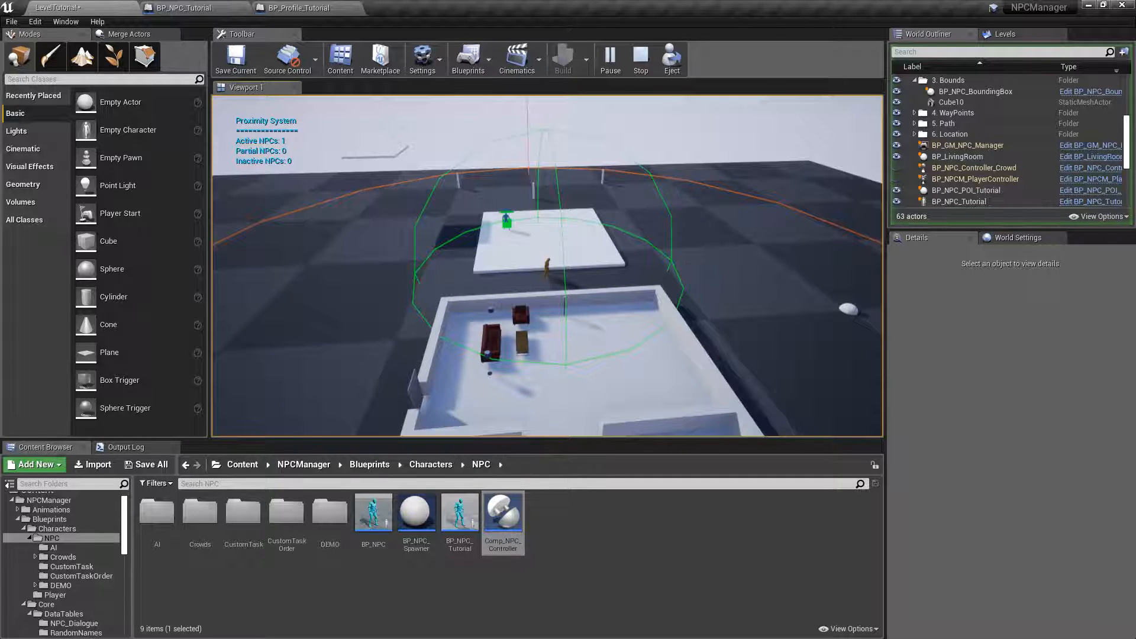
{"action": "key", "text": "w"}
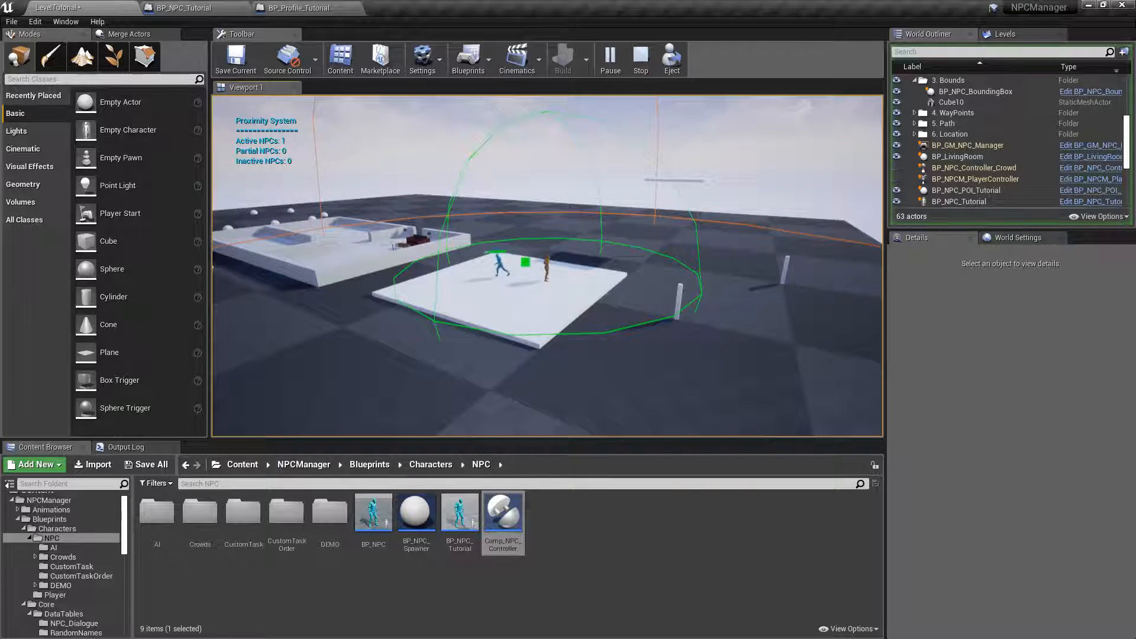
{"action": "key", "text": "Escape"}
Place a basic cube by the NPC bounding box and scale it up in height.
{"action": "right_click_drag", "start_coordinate": [604, 154], "coordinate": [260, 160]}
{"action": "key", "text": "d"}
{"action": "right_click_drag", "start_coordinate": [703, 210], "coordinate": [679, 210]}
{"action": "key", "text": "q"}
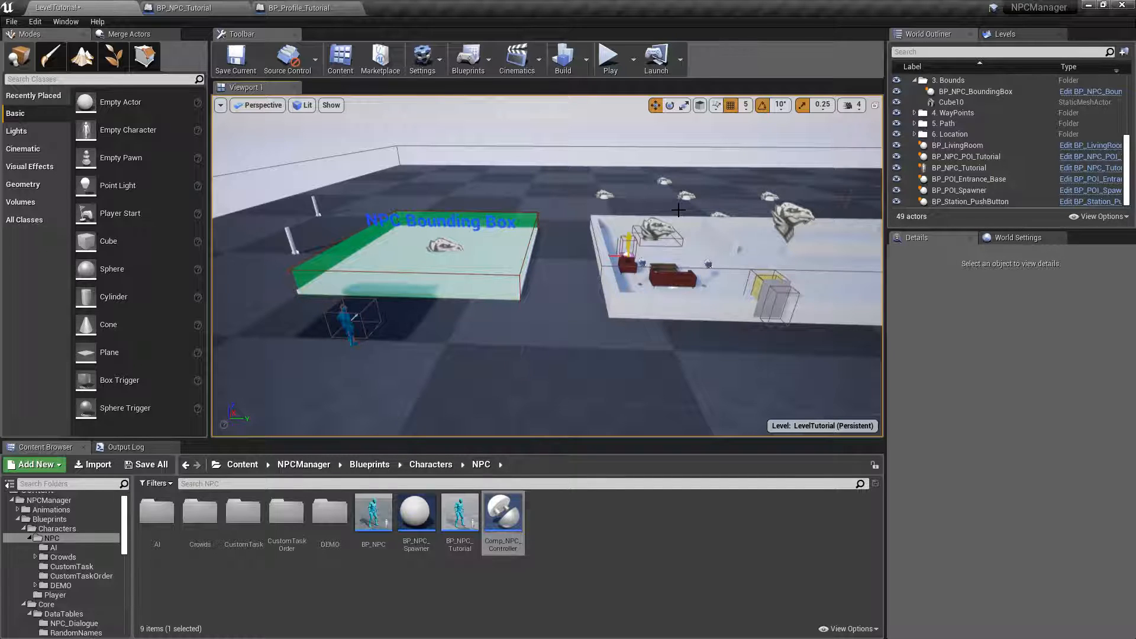
{"action": "key", "text": "a"}
{"action": "mouse_move", "coordinate": [601, 183]}
{"action": "right_mouse_down"}
{"action": "mouse_move", "coordinate": [556, 183]}
{"action": "mouse_move", "coordinate": [601, 184]}
{"action": "right_mouse_up"}
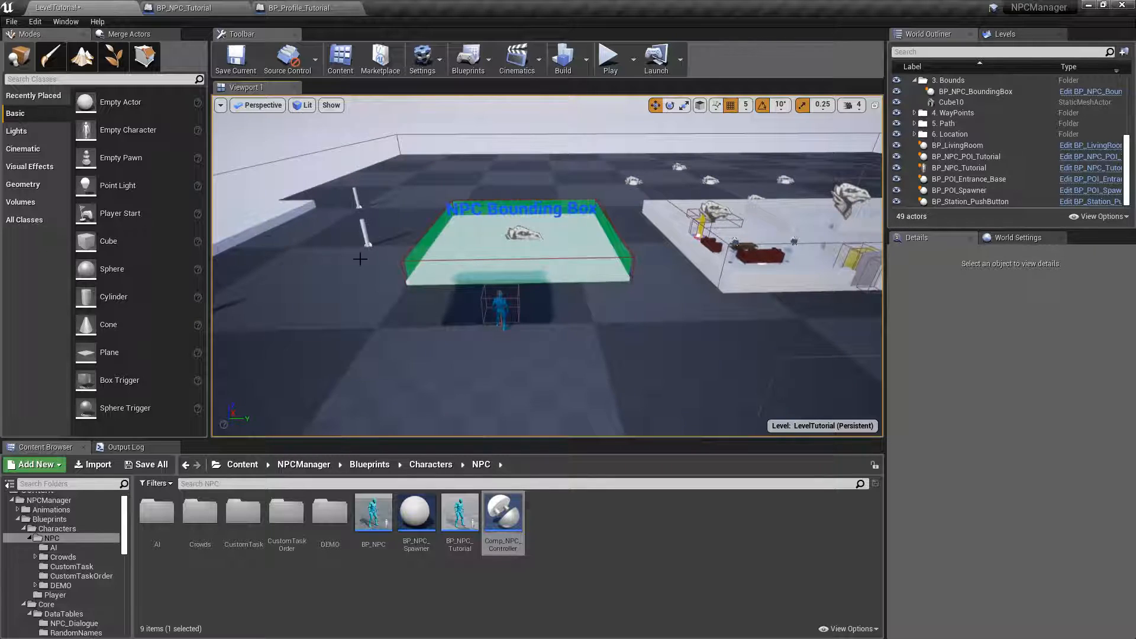
{"action": "left_click_drag", "start_coordinate": [94, 240], "coordinate": [609, 261]}
{"action": "key", "text": "r"}
{"action": "left_click_drag", "start_coordinate": [523, 224], "coordinate": [523, 188]}
Reposition the cube at the front edge of the NPC bounding box and widen it into a wall.
{"action": "key", "text": "d"}
{"action": "right_click_drag", "start_coordinate": [618, 235], "coordinate": [461, 237]}
{"action": "key", "text": "w"}
{"action": "left_click_drag", "start_coordinate": [565, 210], "coordinate": [586, 212]}
{"action": "right_click_drag", "start_coordinate": [585, 211], "coordinate": [745, 215]}
{"action": "key", "text": "a"}
{"action": "key", "text": "s"}
{"action": "mouse_move", "coordinate": [568, 243]}
{"action": "right_mouse_down"}
{"action": "mouse_move", "coordinate": [598, 248]}
{"action": "mouse_move", "coordinate": [568, 243]}
{"action": "right_mouse_up"}
{"action": "key", "text": "r"}
{"action": "left_click_drag", "start_coordinate": [470, 226], "coordinate": [413, 225]}
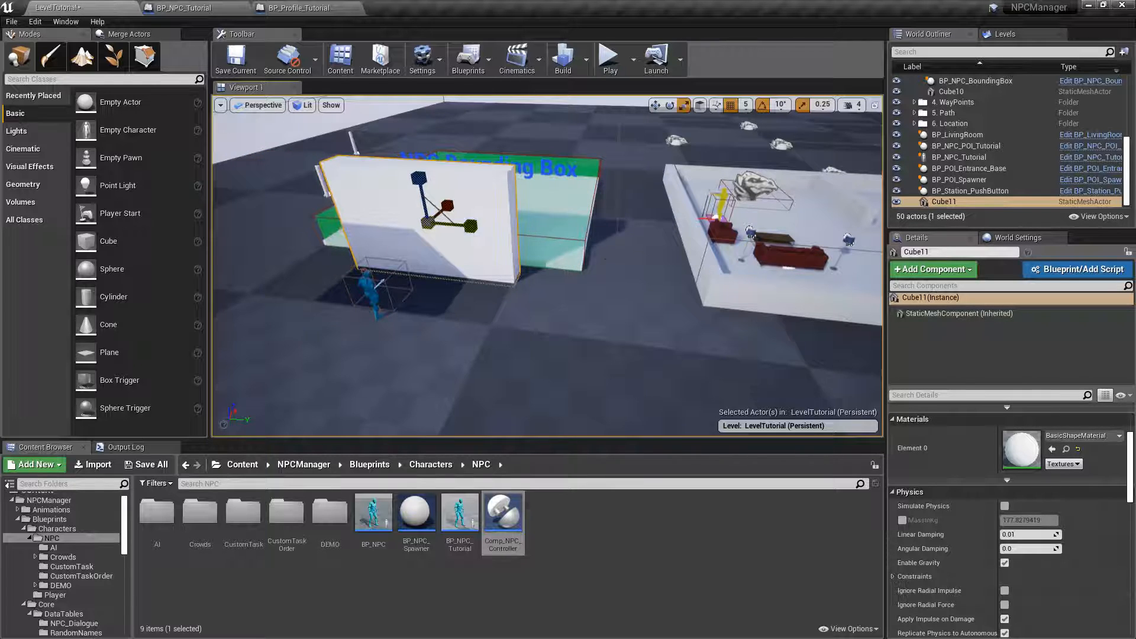
Scale down the wall and move it so it stands between the NPC and the bounding box.
{"action": "right_click_drag", "start_coordinate": [697, 261], "coordinate": [697, 261]}
{"action": "key", "text": "a"}
{"action": "key", "text": "w"}
{"action": "left_click_drag", "start_coordinate": [658, 222], "coordinate": [693, 224]}
{"action": "right_click_drag", "start_coordinate": [727, 266], "coordinate": [692, 414]}
{"action": "key", "text": "d"}
{"action": "key", "text": "r"}
{"action": "key", "text": "w"}
{"action": "key", "text": "a"}
{"action": "key", "text": "a"}
{"action": "key", "text": "w"}
{"action": "key", "text": "d"}
{"action": "key", "text": "e"}
{"action": "key", "text": "d"}
{"action": "key", "text": "w"}
{"action": "key", "text": "s"}
{"action": "key", "text": "d"}
{"action": "key", "text": "s"}
{"action": "key", "text": "e"}
{"action": "key", "text": "s"}
{"action": "right_click_drag", "start_coordinate": [681, 284], "coordinate": [662, 281]}
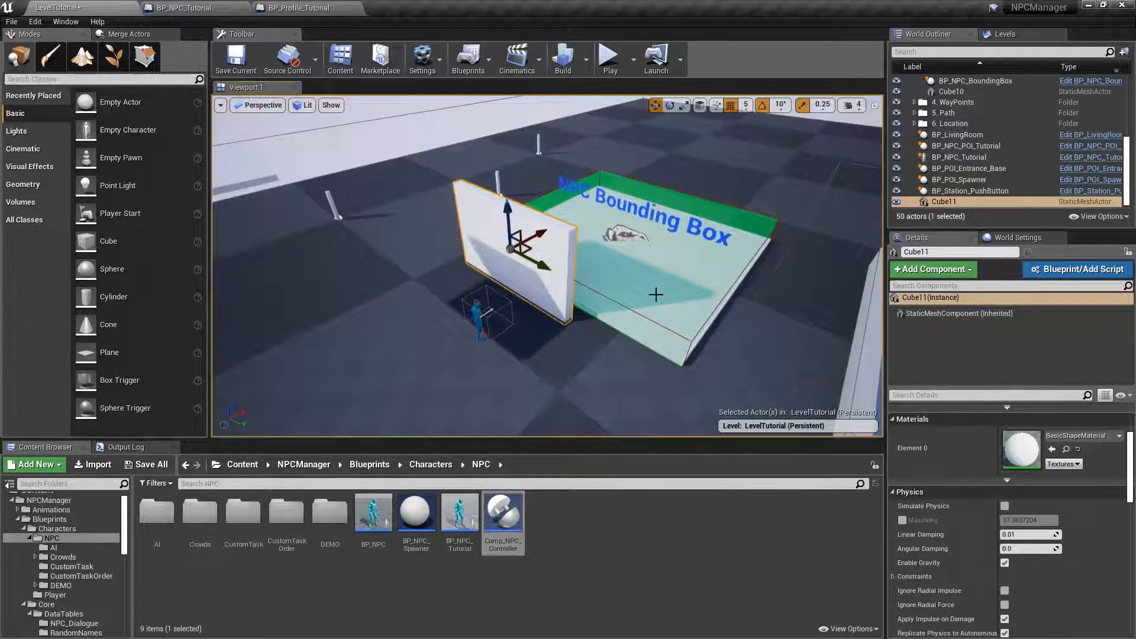
Lengthen the wall slightly along the edge of the NPC bounding box.
{"action": "key", "text": "r"}
{"action": "mouse_move", "coordinate": [549, 275]}
{"action": "left_mouse_down"}
{"action": "mouse_move", "coordinate": [577, 274]}
{"action": "mouse_move", "coordinate": [546, 262]}
{"action": "left_mouse_up"}
{"action": "key", "text": "w"}
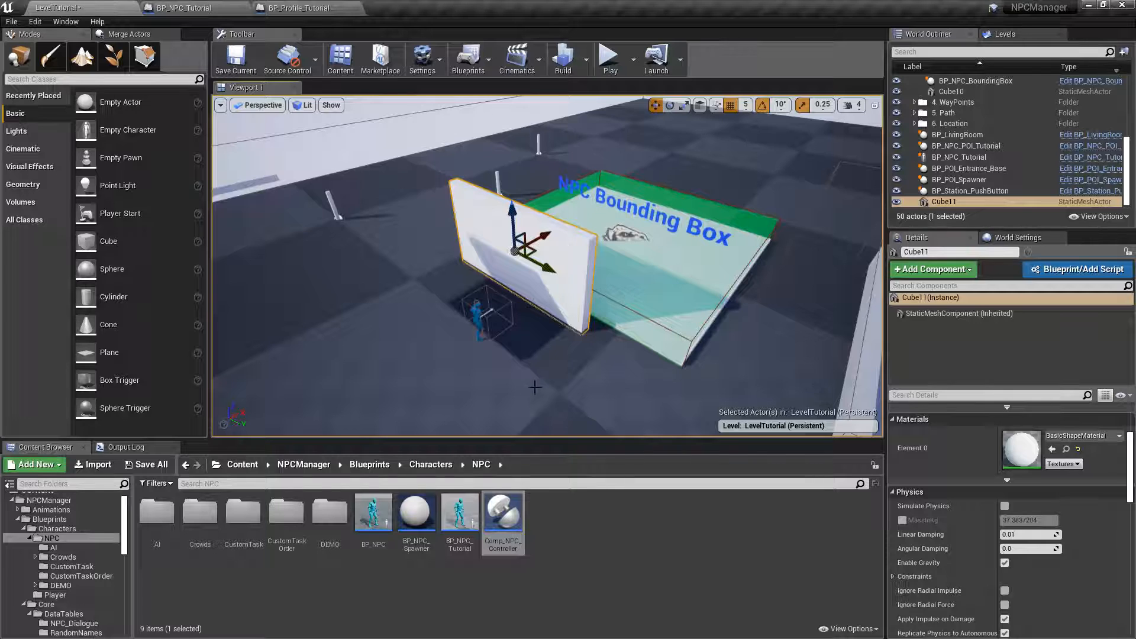
Open the BP_Player blueprint from the Player folder under Characters.
{"action": "left_click", "coordinate": [77, 530]}
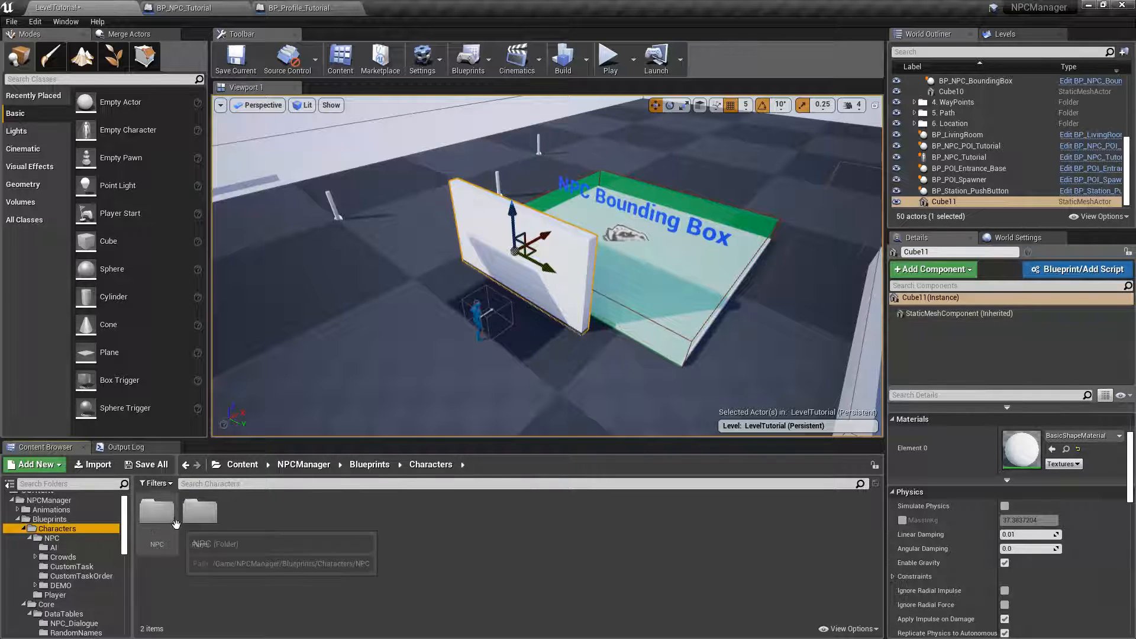
{"action": "double_click", "coordinate": [200, 512]}
{"action": "double_click", "coordinate": [201, 514]}
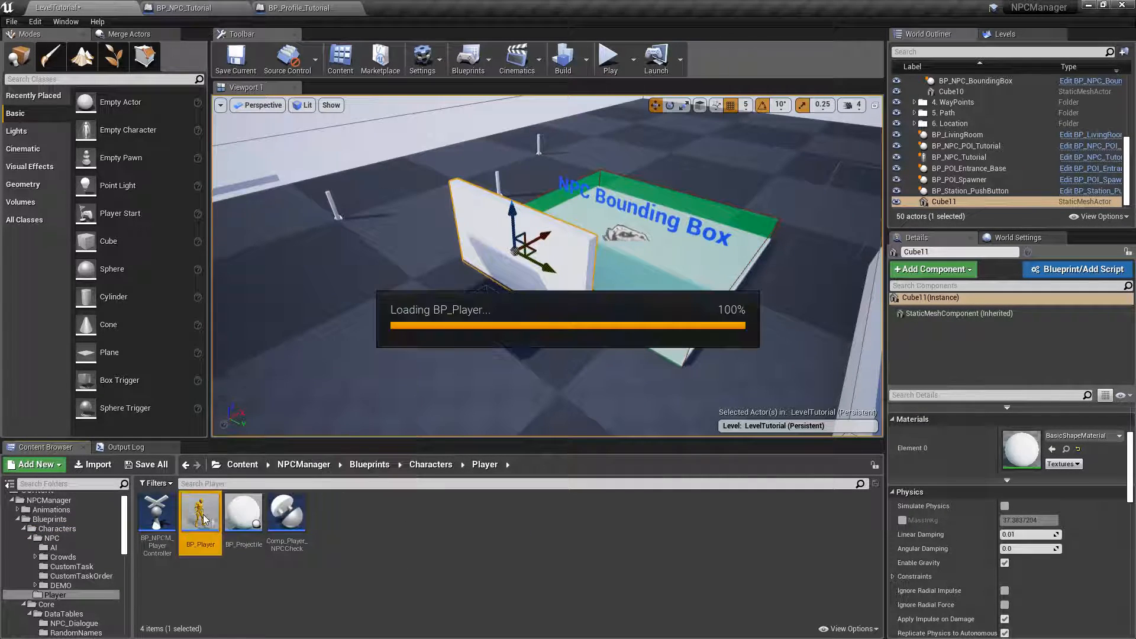
{"action": "right_click_drag", "start_coordinate": [359, 168], "coordinate": [505, 245]}
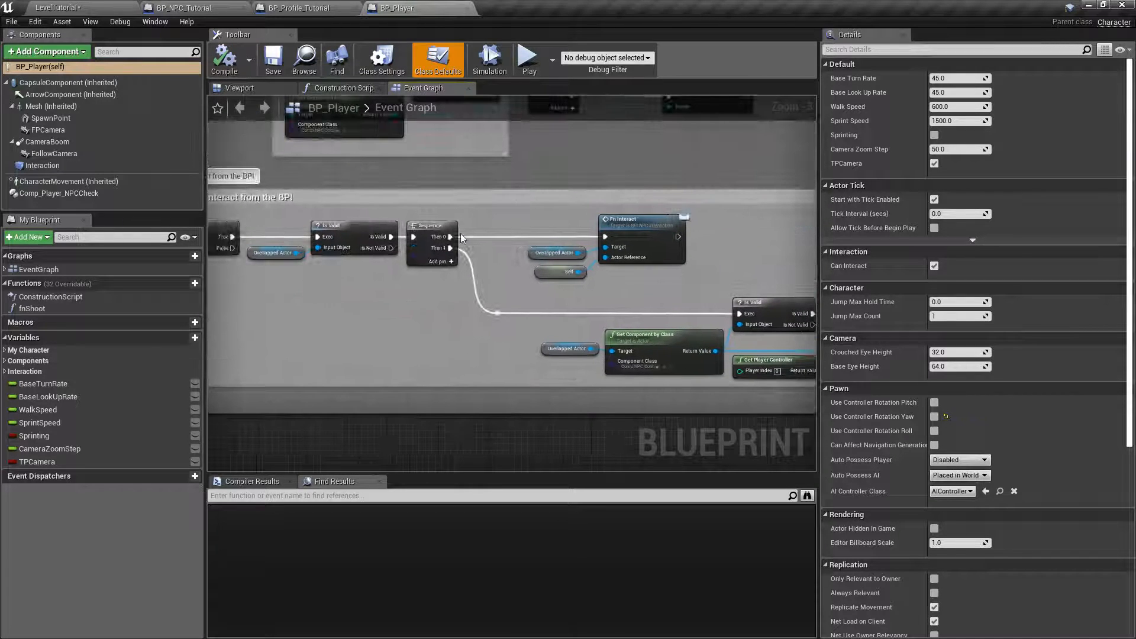
Enable Active on the Comp_Player_NPCCheck component, then compile and save BP_Player.
{"action": "left_click", "coordinate": [57, 194]}
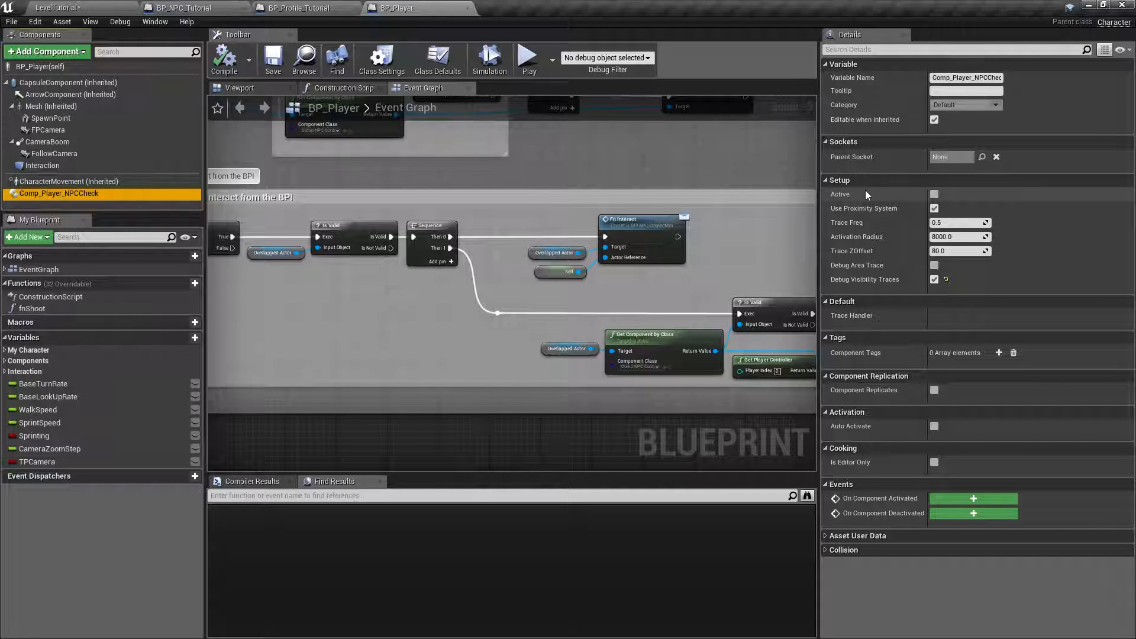
{"action": "left_click", "coordinate": [934, 195]}
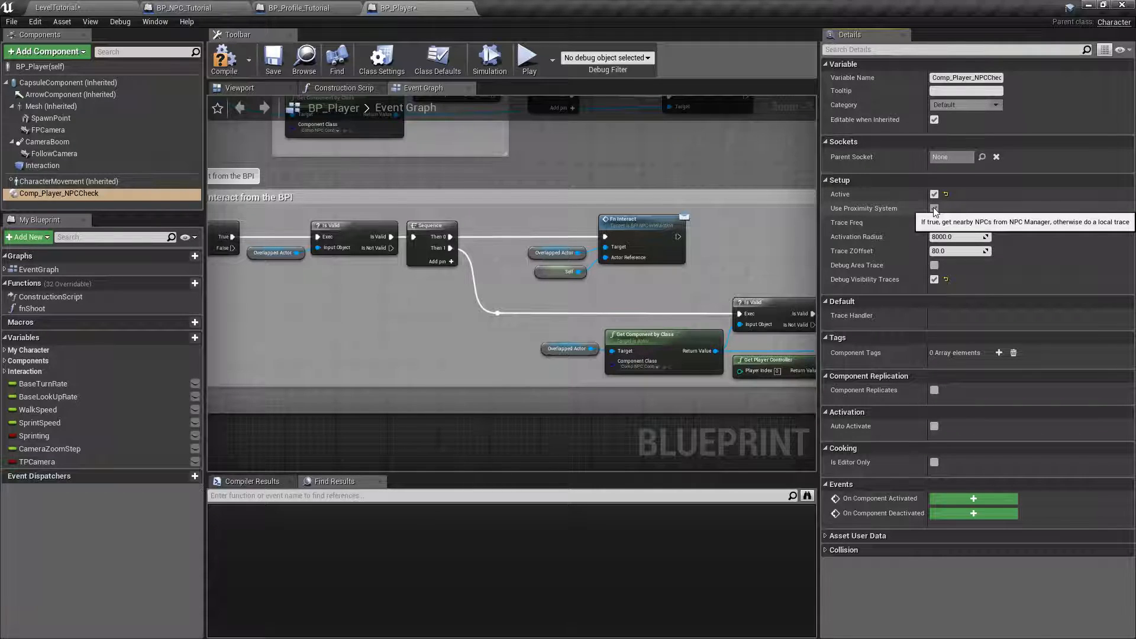
{"action": "left_click", "coordinate": [224, 60]}
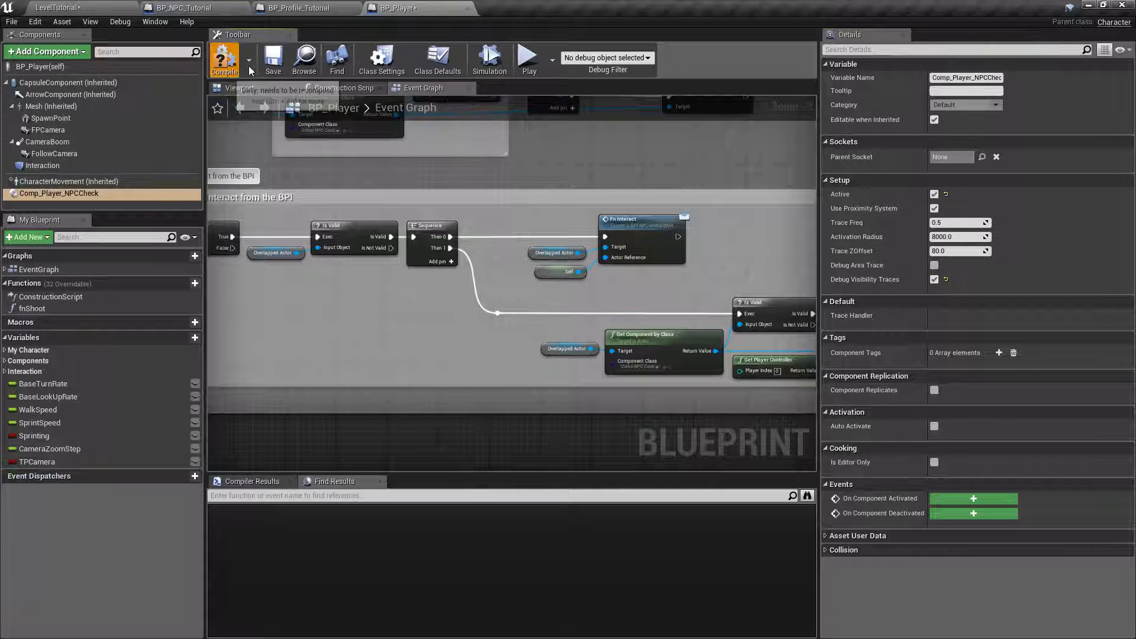
{"action": "left_click", "coordinate": [273, 59]}
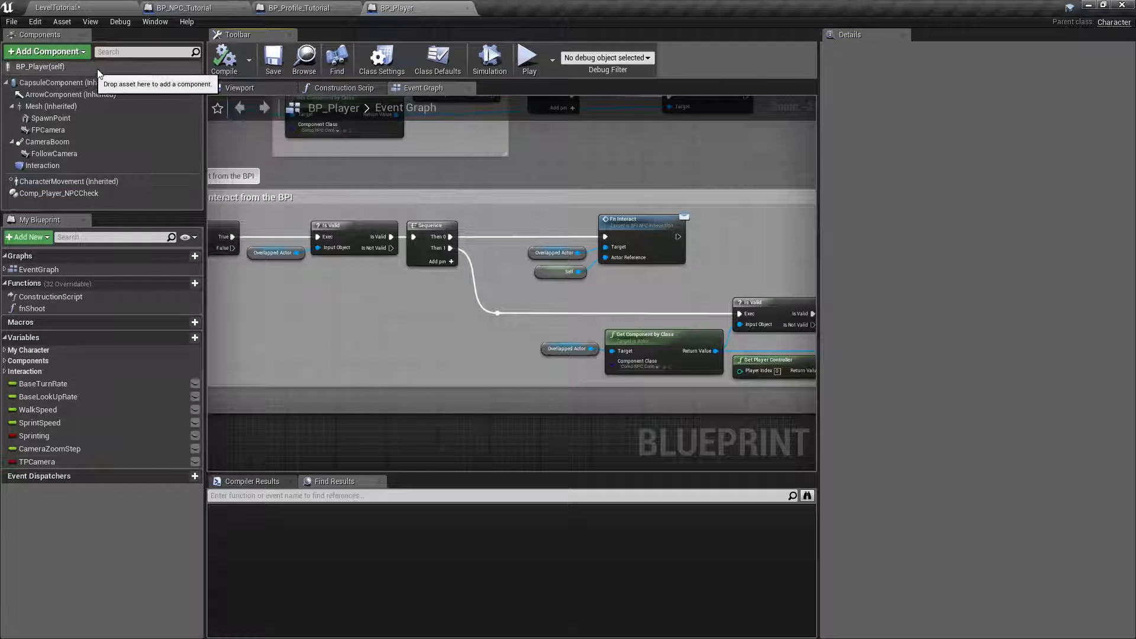
Review the setup options of Comp_Player_NPCCheck and run a brief play test of LevelTutorial.
{"action": "left_click", "coordinate": [66, 191]}
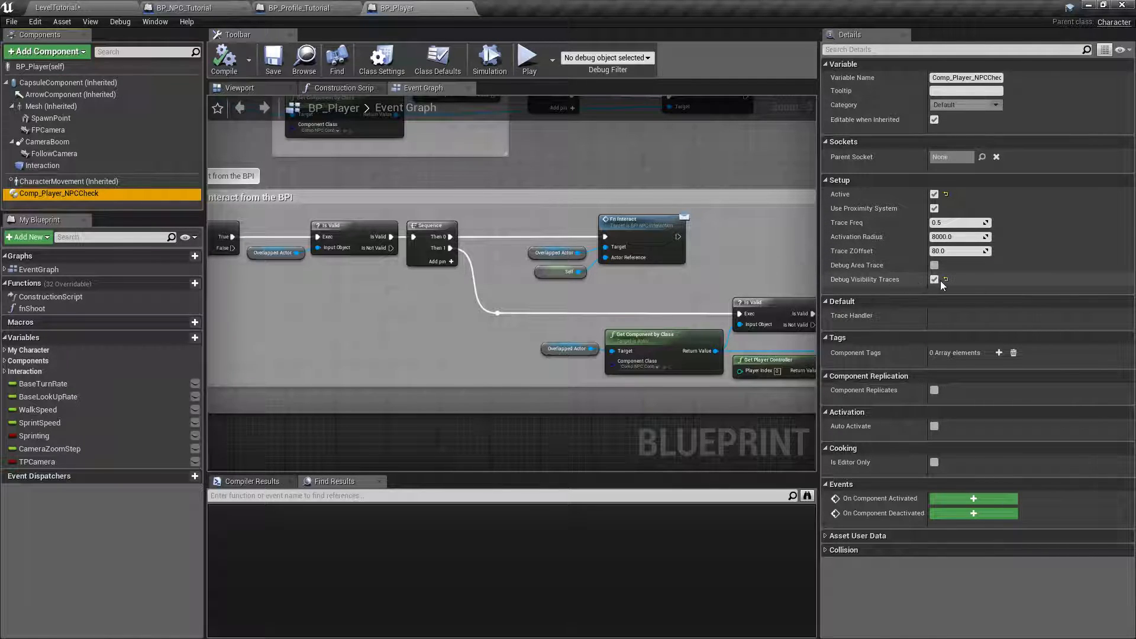
{"action": "mouse_move", "coordinate": [838, 268]}
{"action": "left_click", "coordinate": [81, 5]}
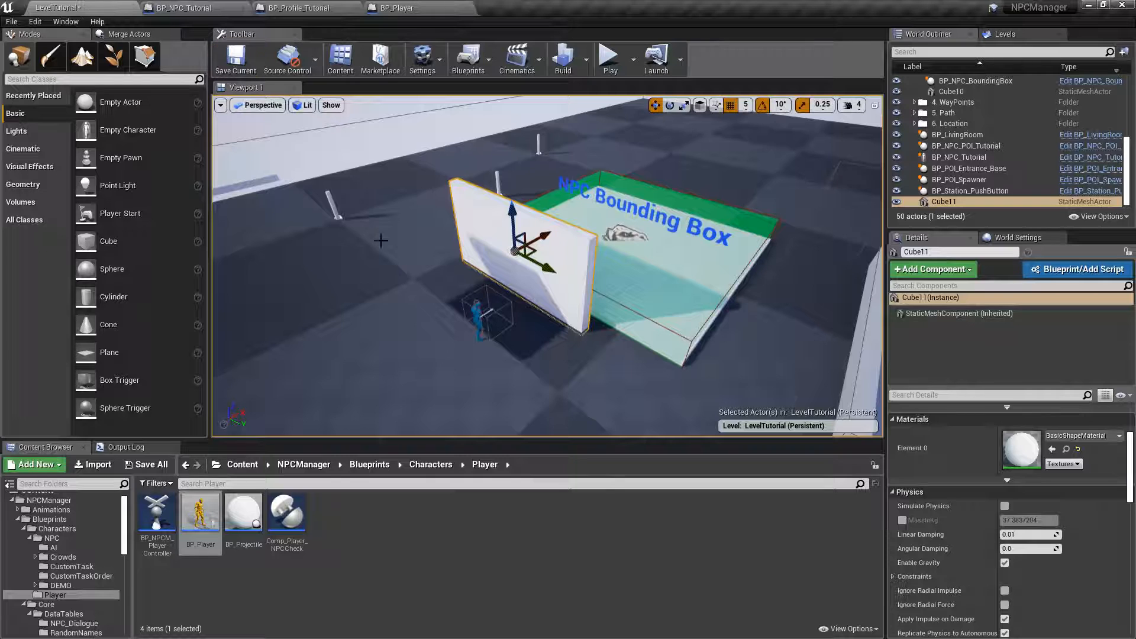
{"action": "left_click", "coordinate": [609, 59]}
{"action": "key", "text": "Escape"}
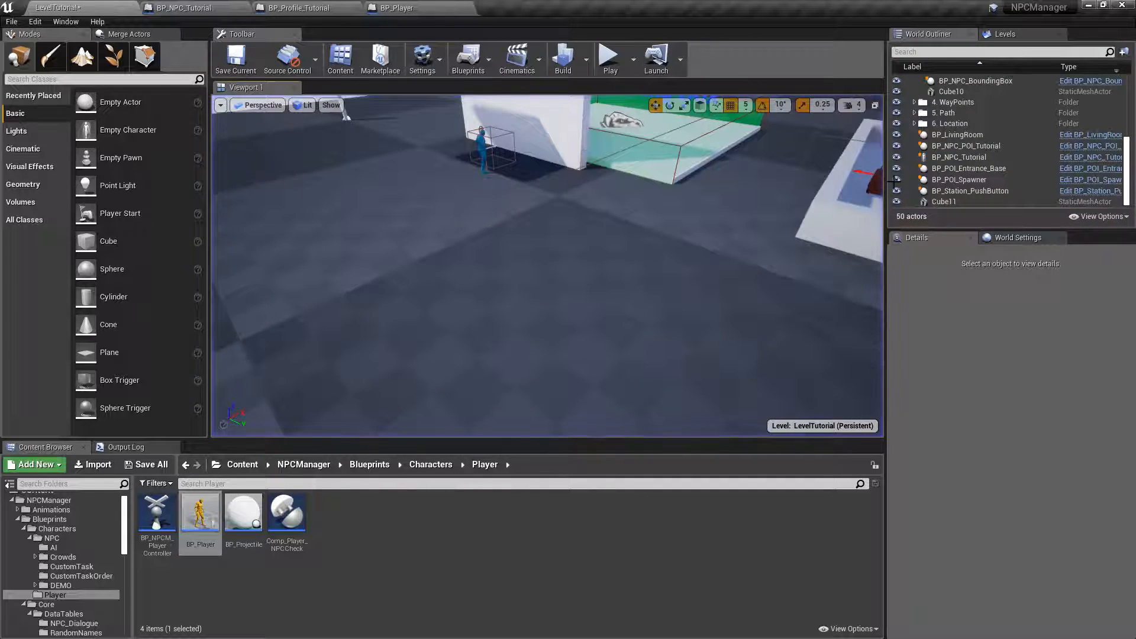
Set the Full Activation Radius of BP_NPC_Manager to 2000 and save LevelTutorial.
{"action": "scroll", "coordinate": [1132, 170], "scroll_direction": "up", "scroll_amount": 5}
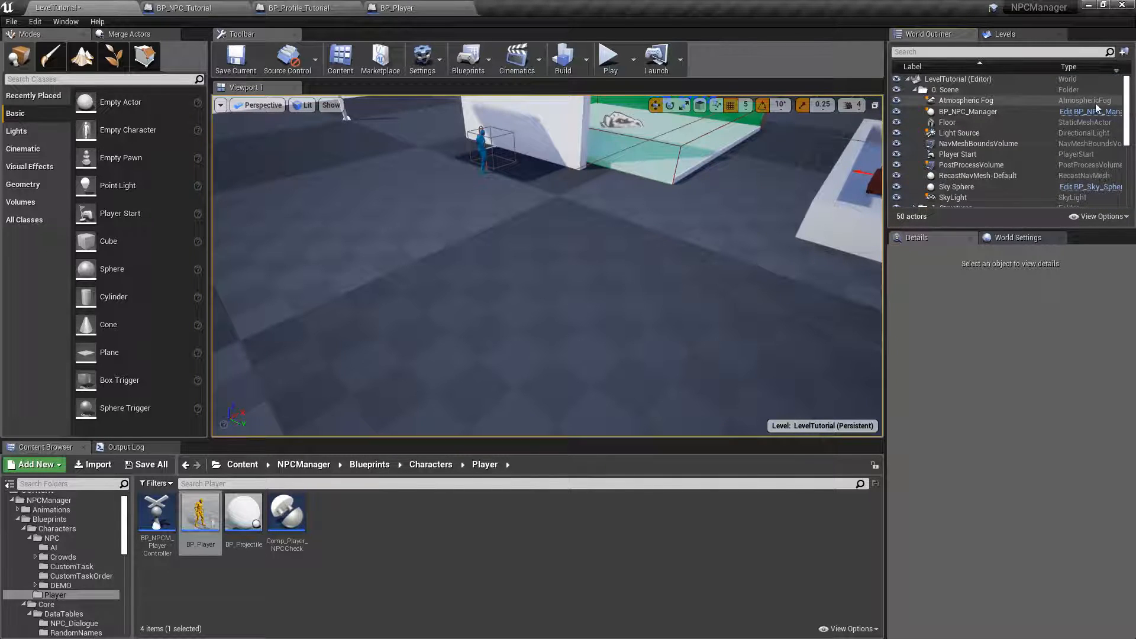
{"action": "left_click", "coordinate": [992, 111]}
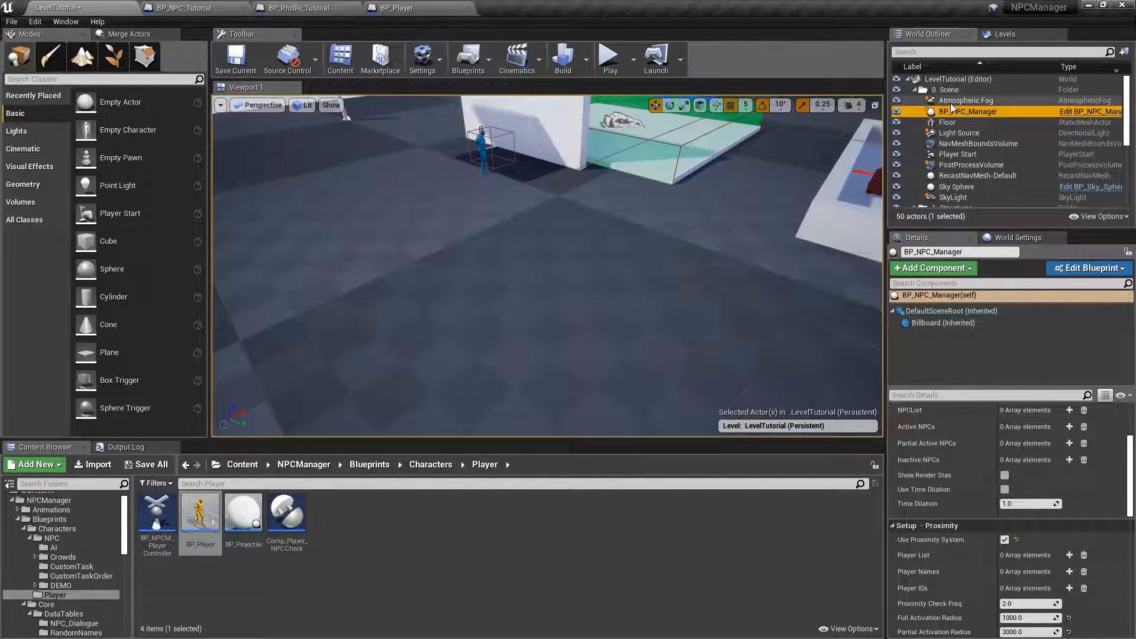
{"action": "scroll", "coordinate": [1025, 492], "scroll_direction": "down", "scroll_amount": 4}
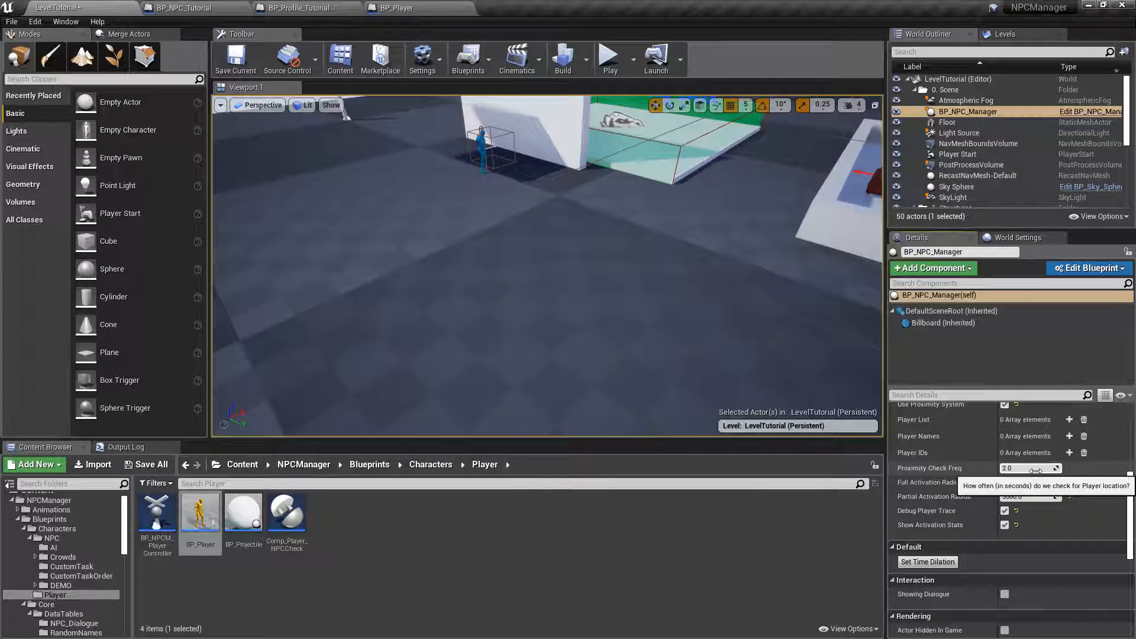
{"action": "left_click", "coordinate": [1018, 482]}
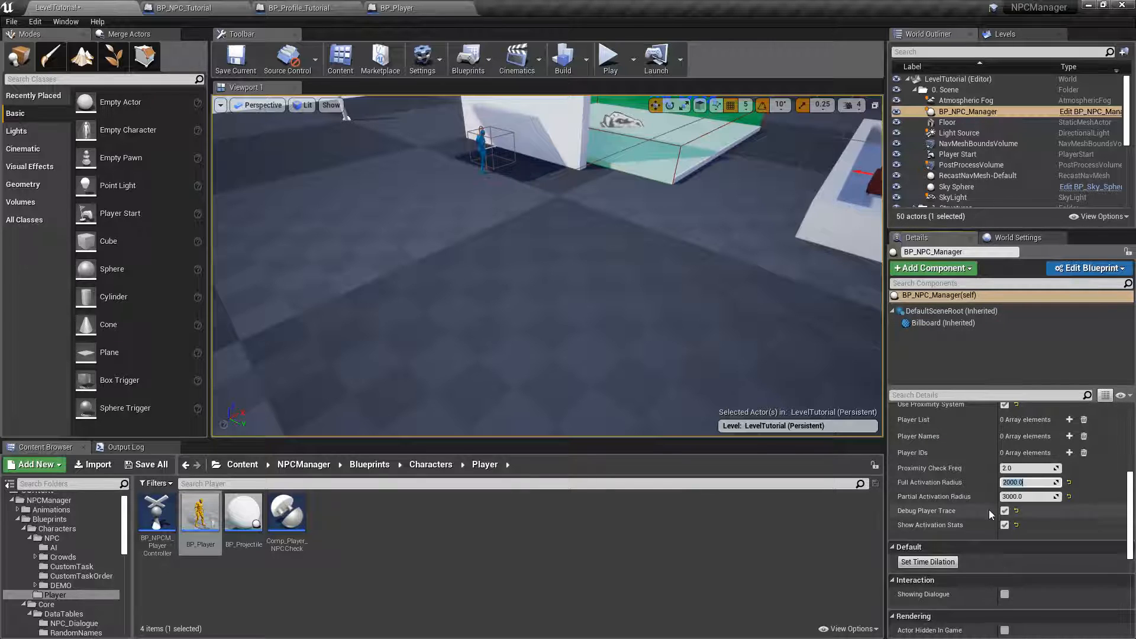
{"action": "left_click", "coordinate": [145, 465]}
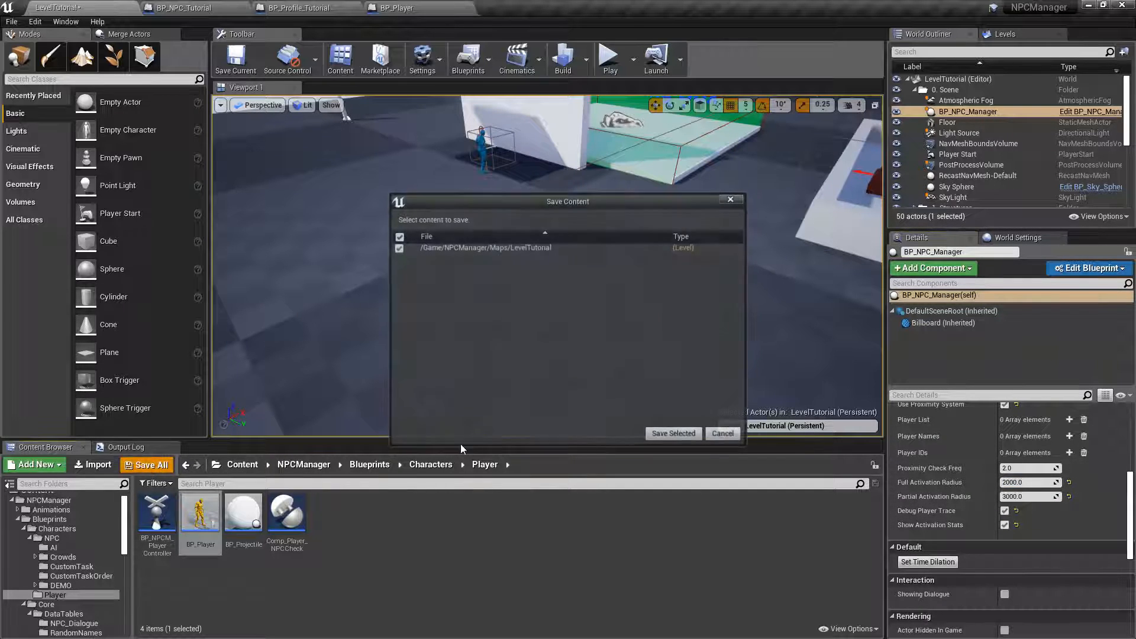
{"action": "left_click", "coordinate": [673, 433]}
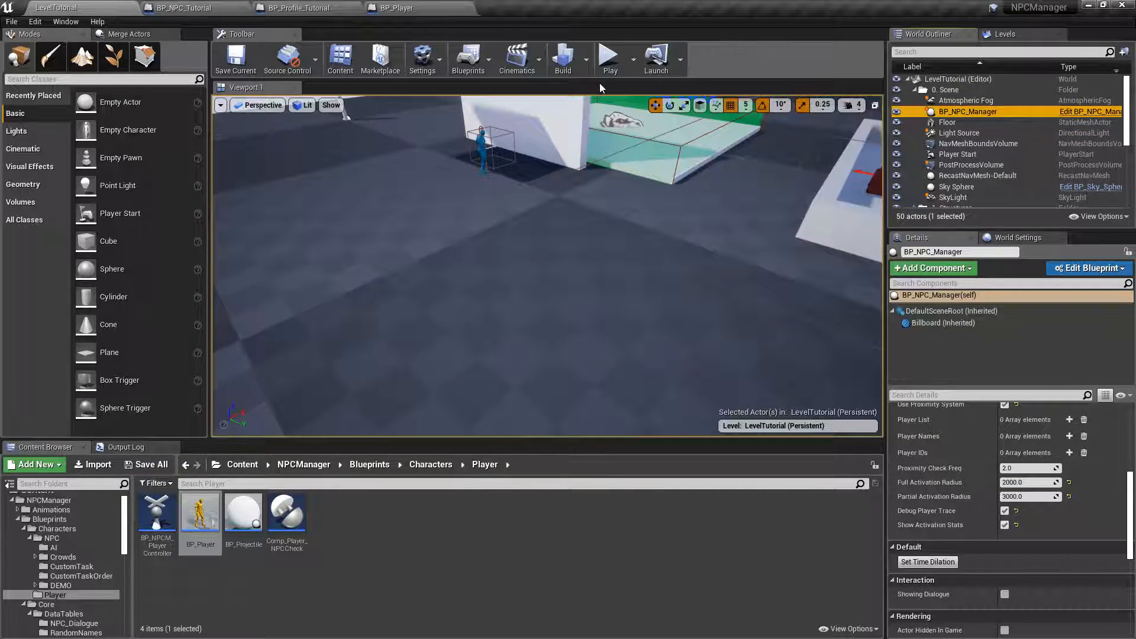
Play the level, walk the player toward the NPC, and detach from the player to examine the visibility trace from above.
{"action": "left_click", "coordinate": [609, 56]}
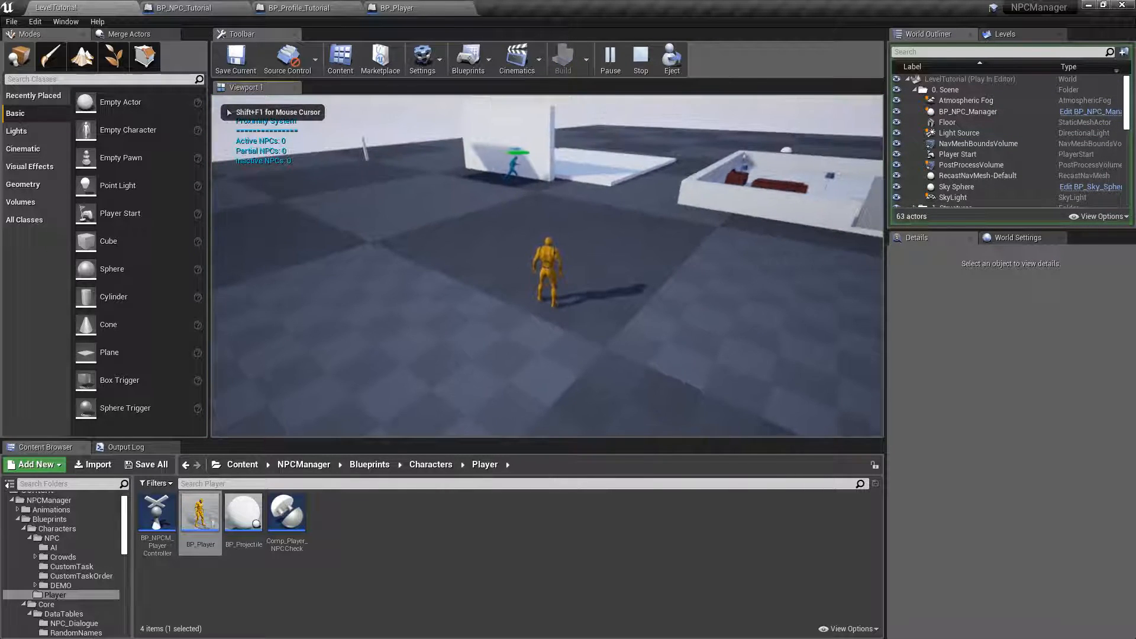
{"action": "key", "text": "w"}
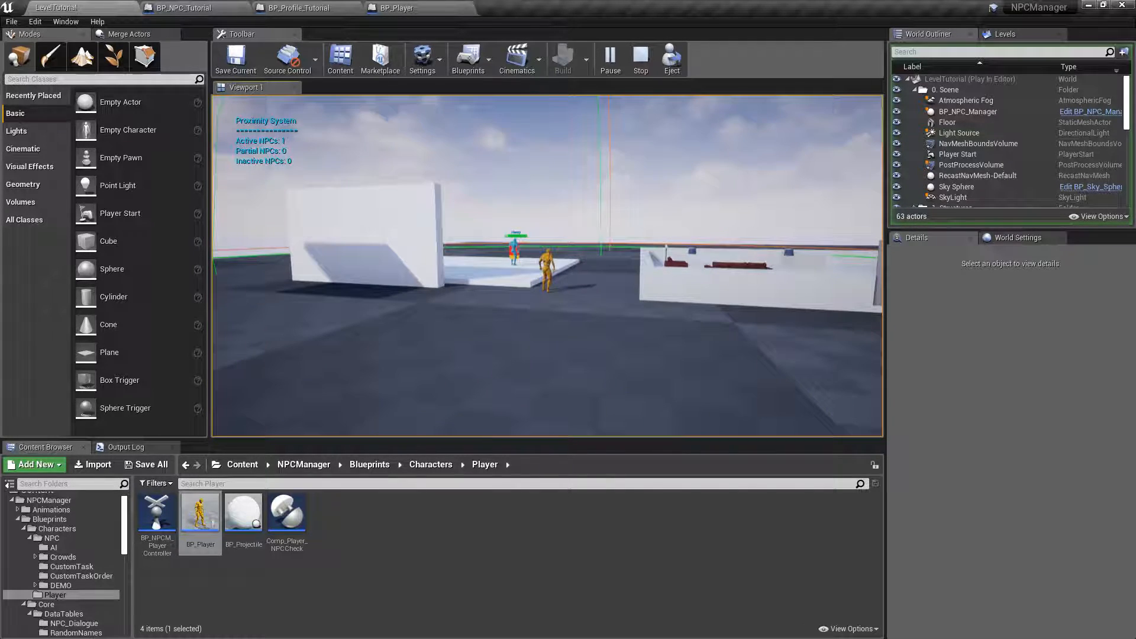
{"action": "key", "text": "shift+F1"}
{"action": "left_click", "coordinate": [672, 58]}
{"action": "right_click_drag", "start_coordinate": [615, 249], "coordinate": [674, 191]}
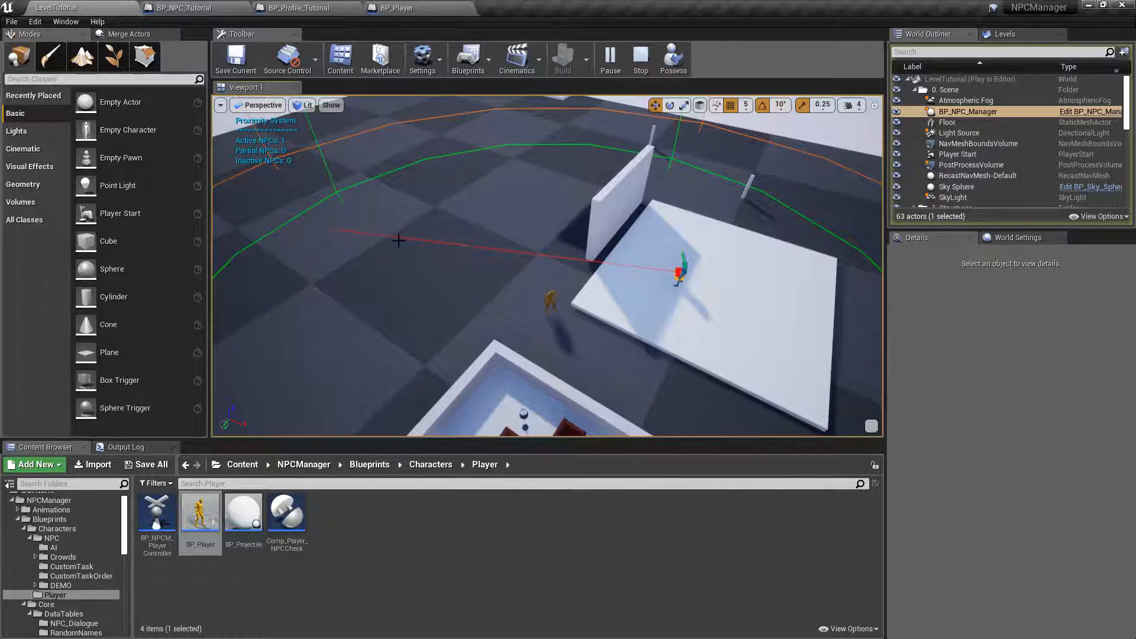
Put the player in front of the wall, then detach and examine the visibility traces on both sides of it.
{"action": "left_click", "coordinate": [673, 57]}
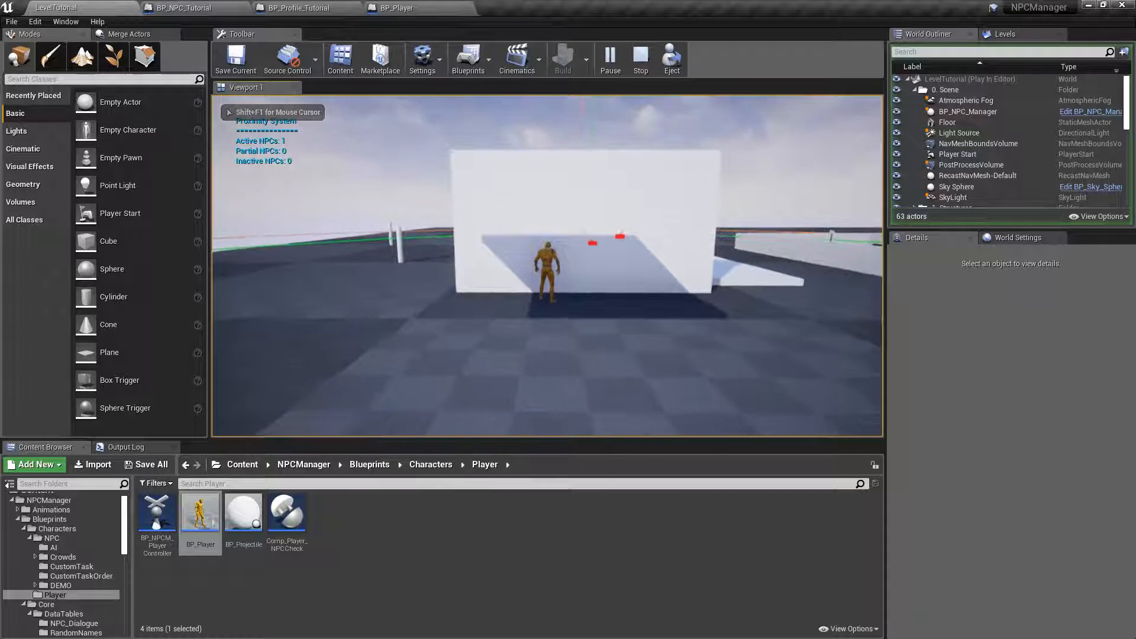
{"action": "left_click", "coordinate": [672, 65]}
{"action": "right_click_drag", "start_coordinate": [700, 193], "coordinate": [611, 370]}
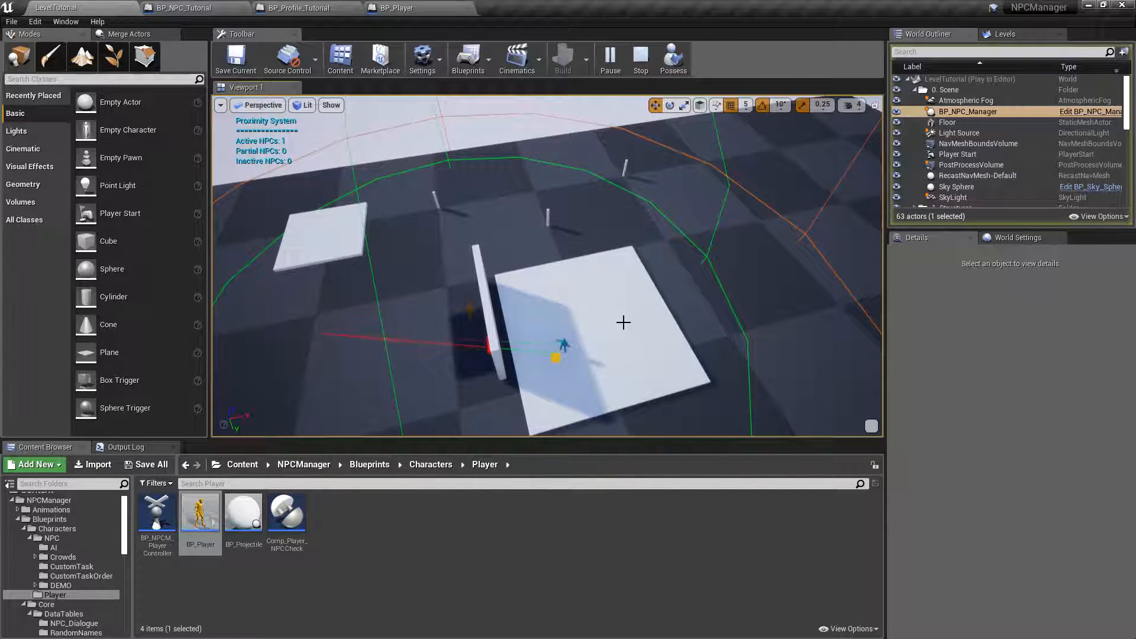
{"action": "right_click_drag", "start_coordinate": [661, 283], "coordinate": [769, 233]}
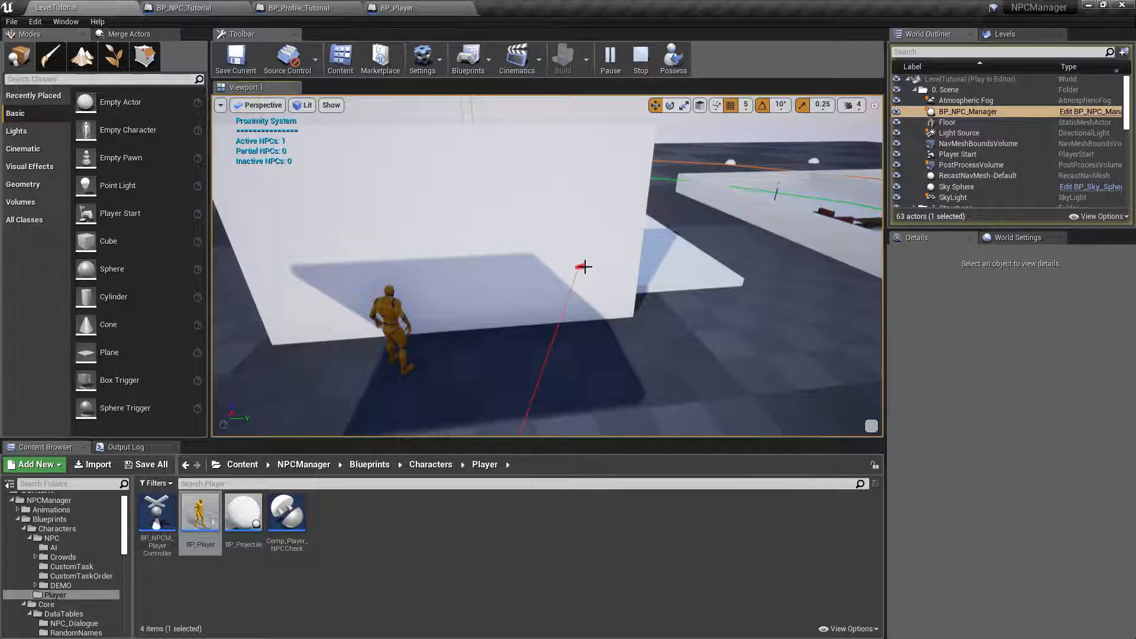
{"action": "right_click_drag", "start_coordinate": [586, 275], "coordinate": [822, 328]}
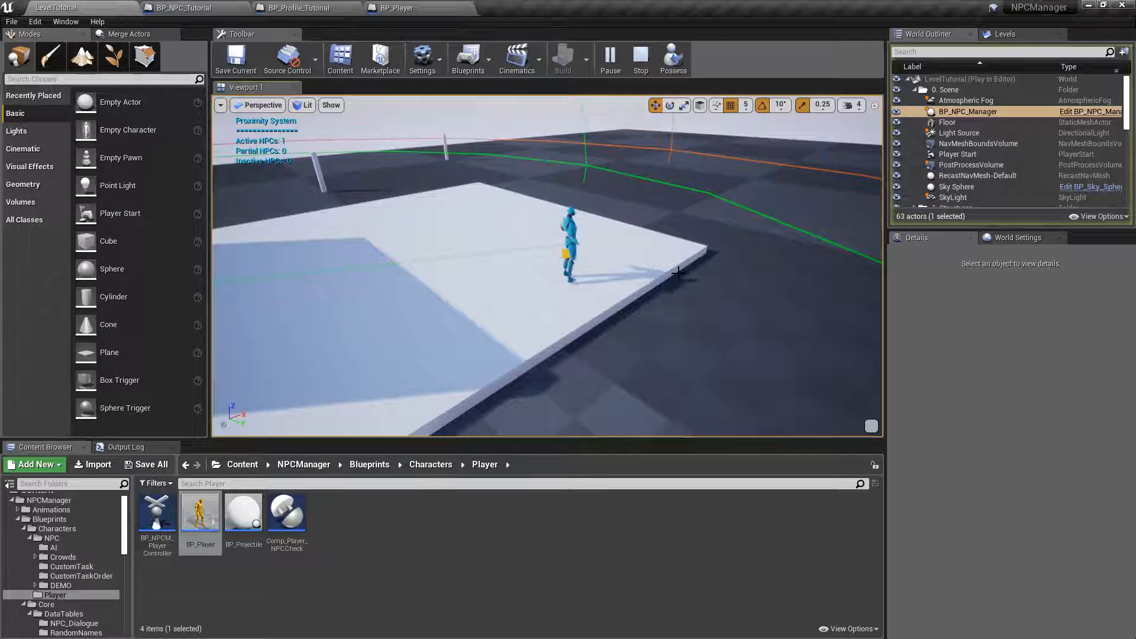
{"action": "right_click_drag", "start_coordinate": [711, 230], "coordinate": [439, 129]}
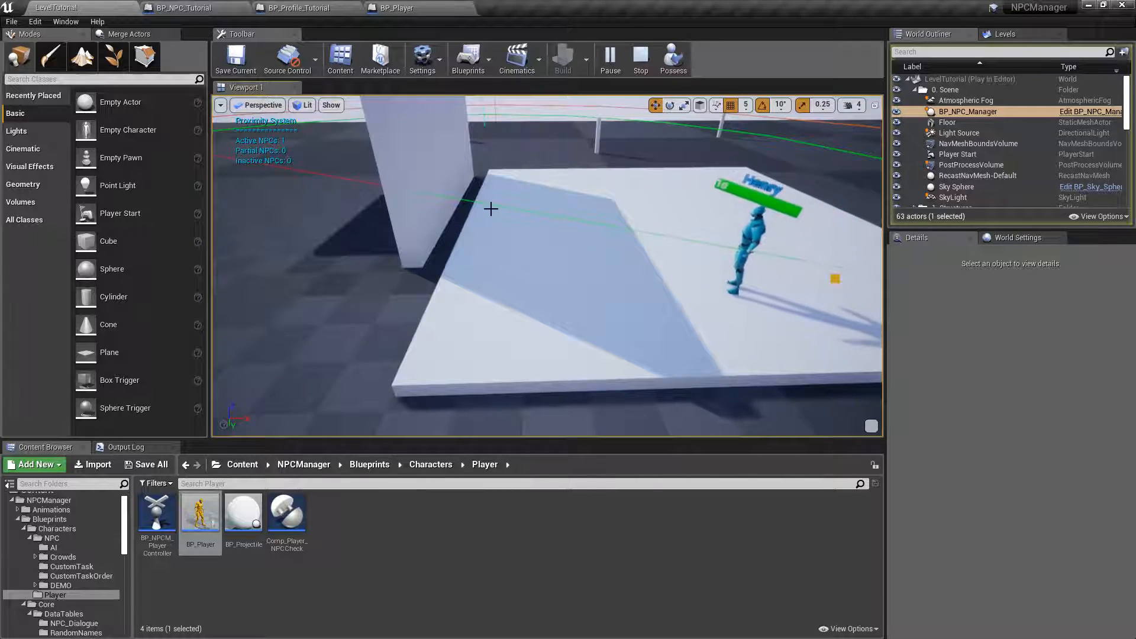
{"action": "right_click_drag", "start_coordinate": [611, 206], "coordinate": [668, 237]}
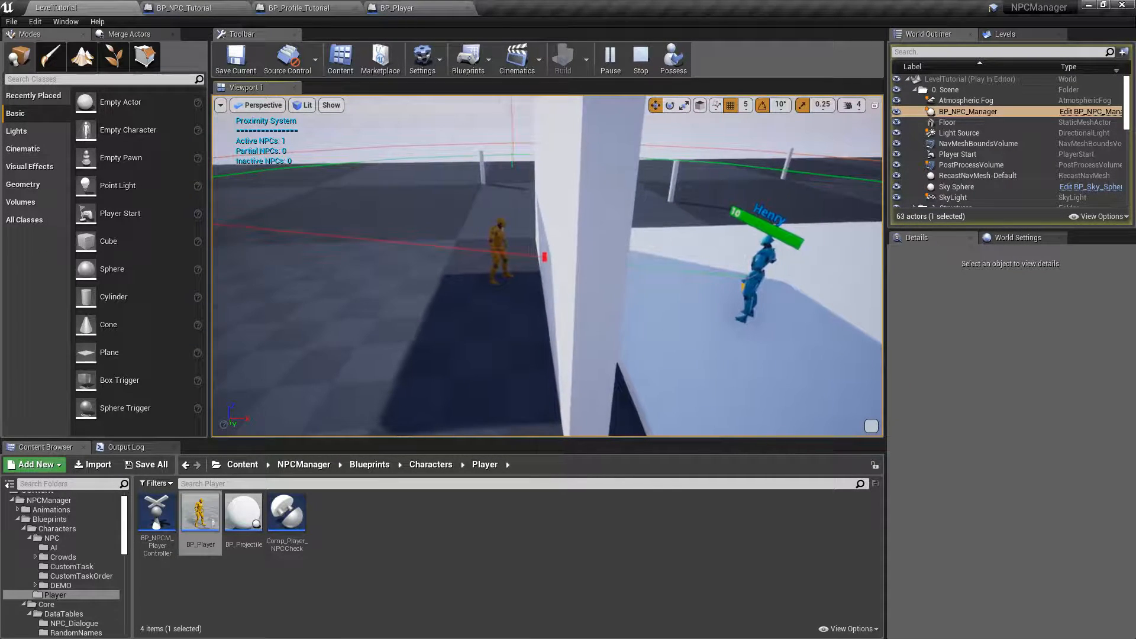
Possess the player again, run around the wall to test the NPC's visibility traces from both sides, and stop the play session.
{"action": "left_click", "coordinate": [673, 58]}
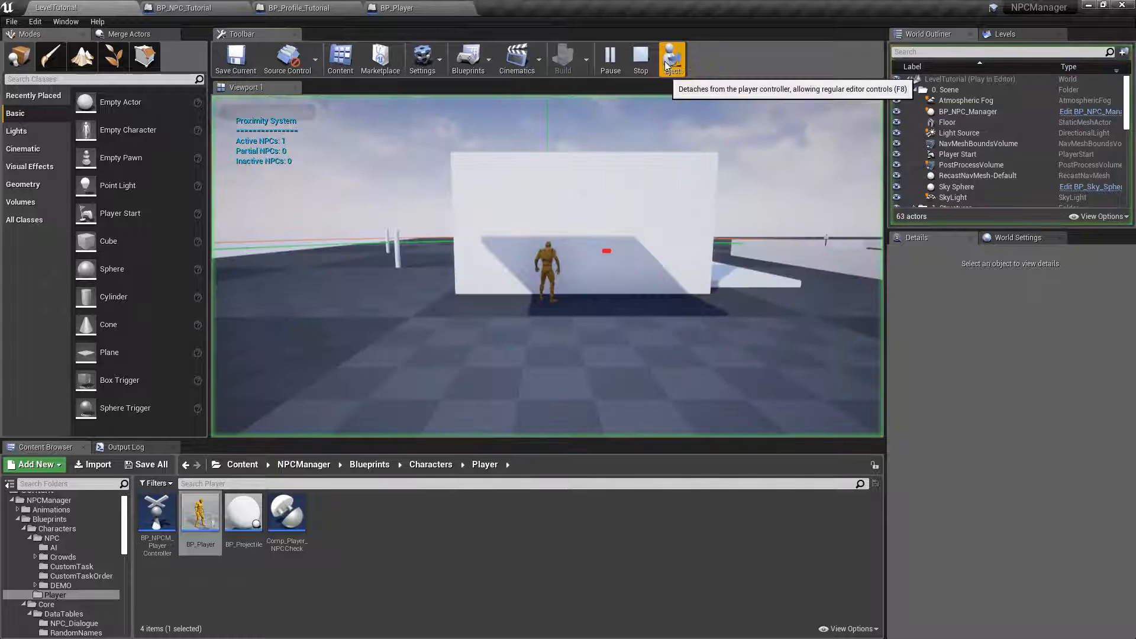
{"action": "key", "text": "w"}
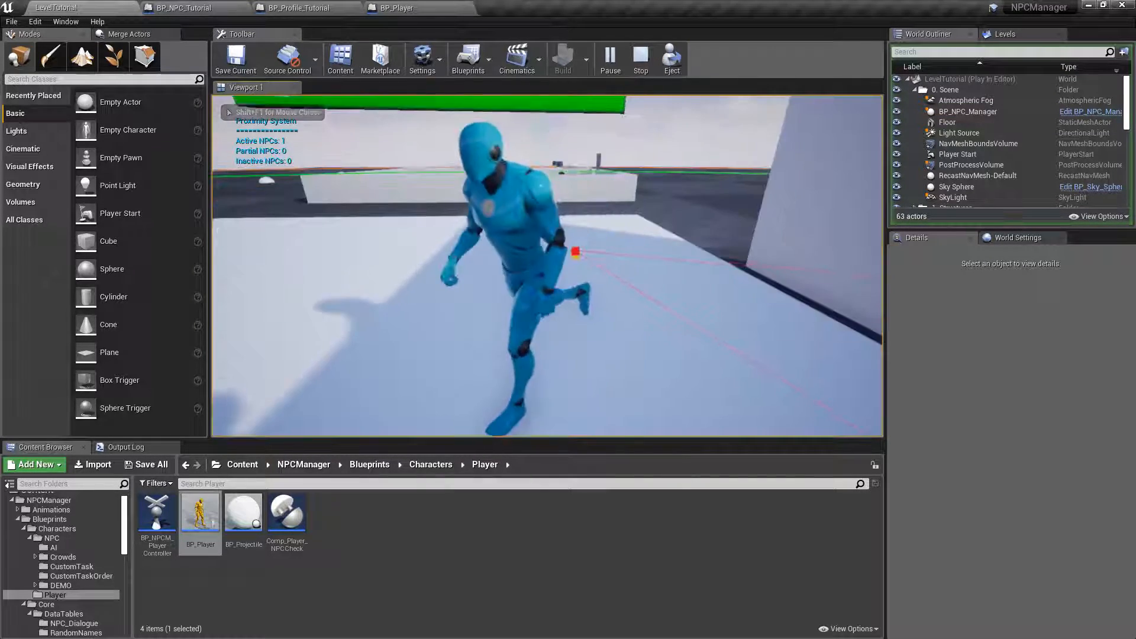
{"action": "key", "text": "s"}
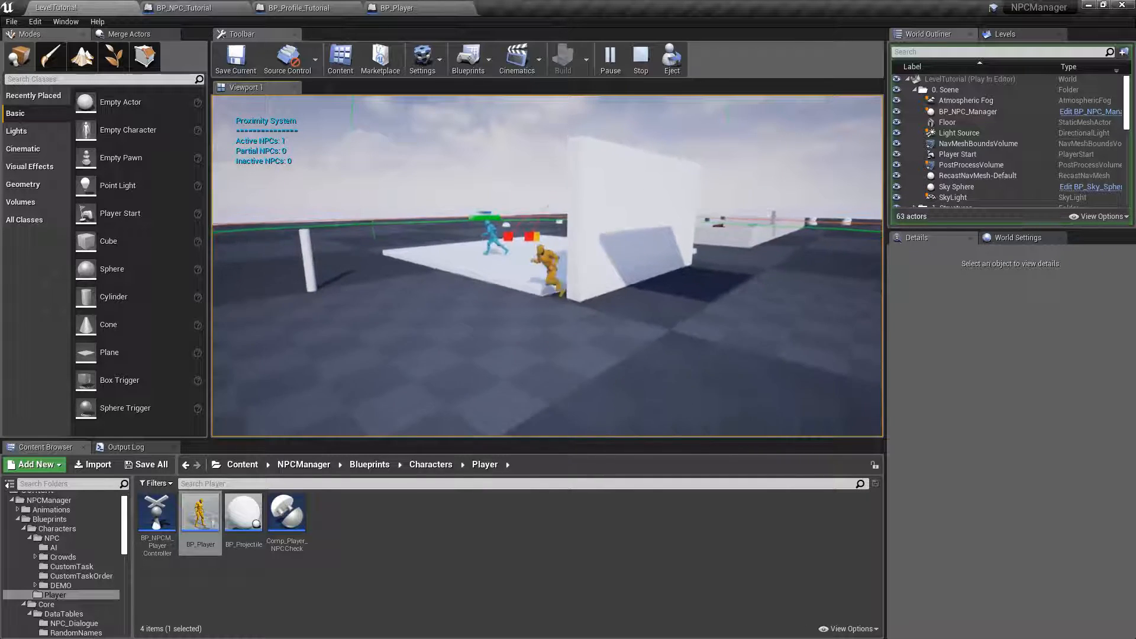
{"action": "key", "text": "w"}
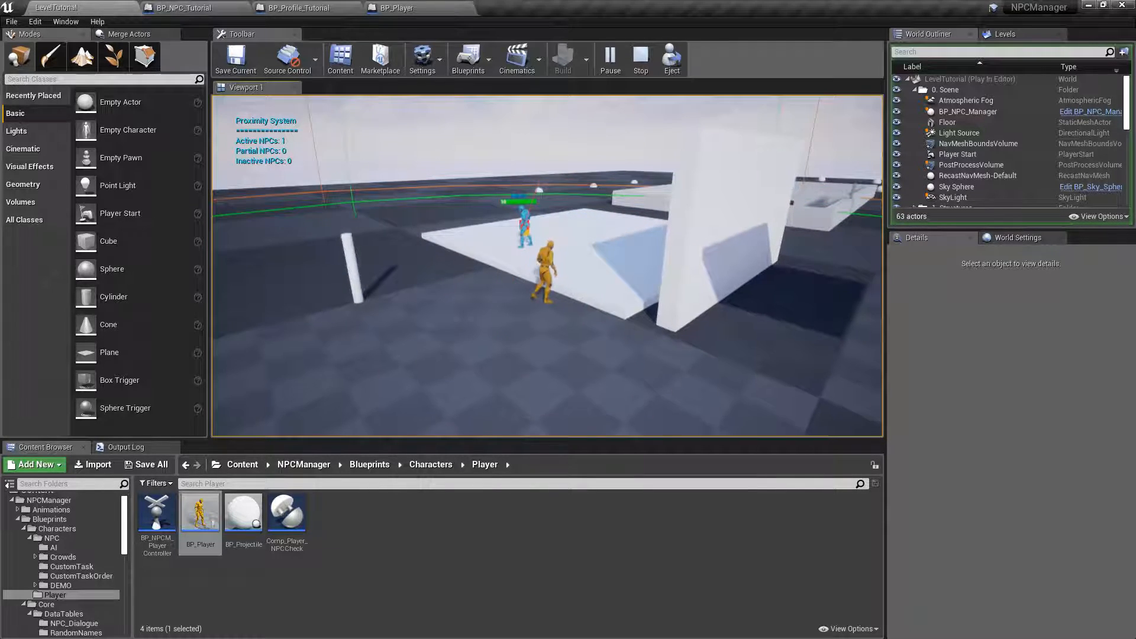
{"action": "key", "text": "d"}
{"action": "key", "text": "w"}
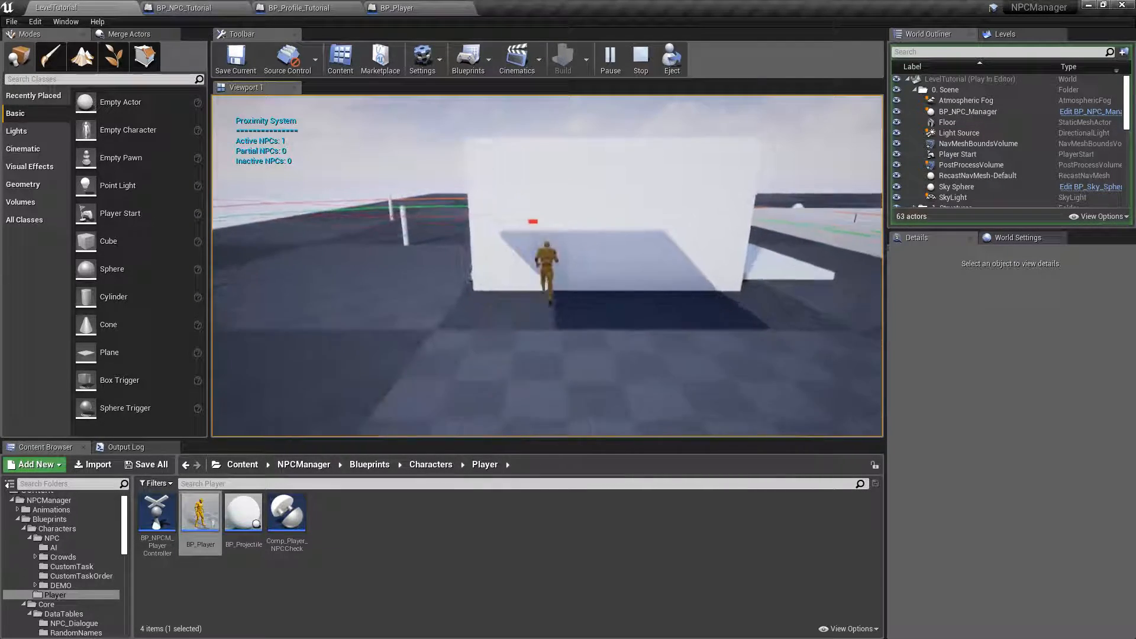
{"action": "key", "text": "a"}
{"action": "key", "text": "w"}
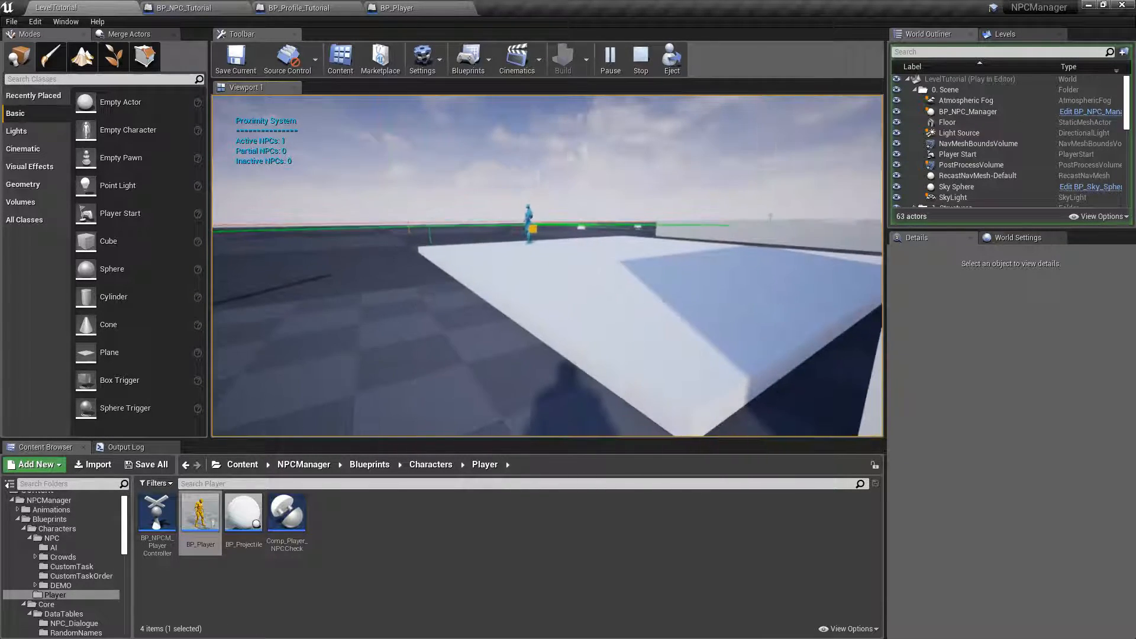
{"action": "key", "text": "s"}
{"action": "key", "text": "s"}
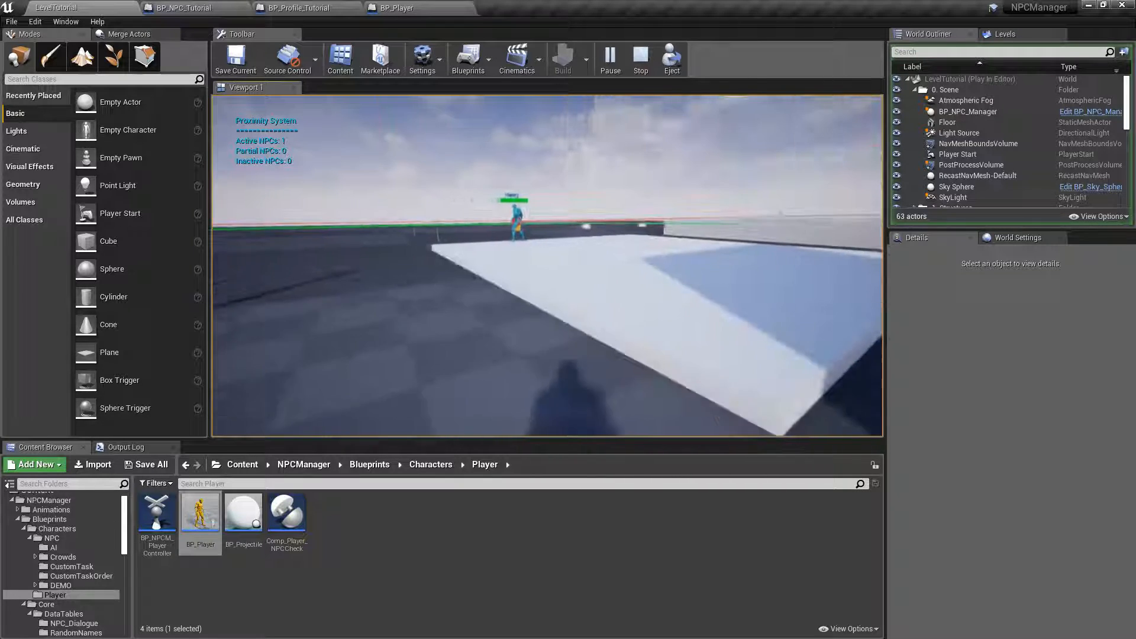
{"action": "key", "text": "w"}
{"action": "key", "text": "w"}
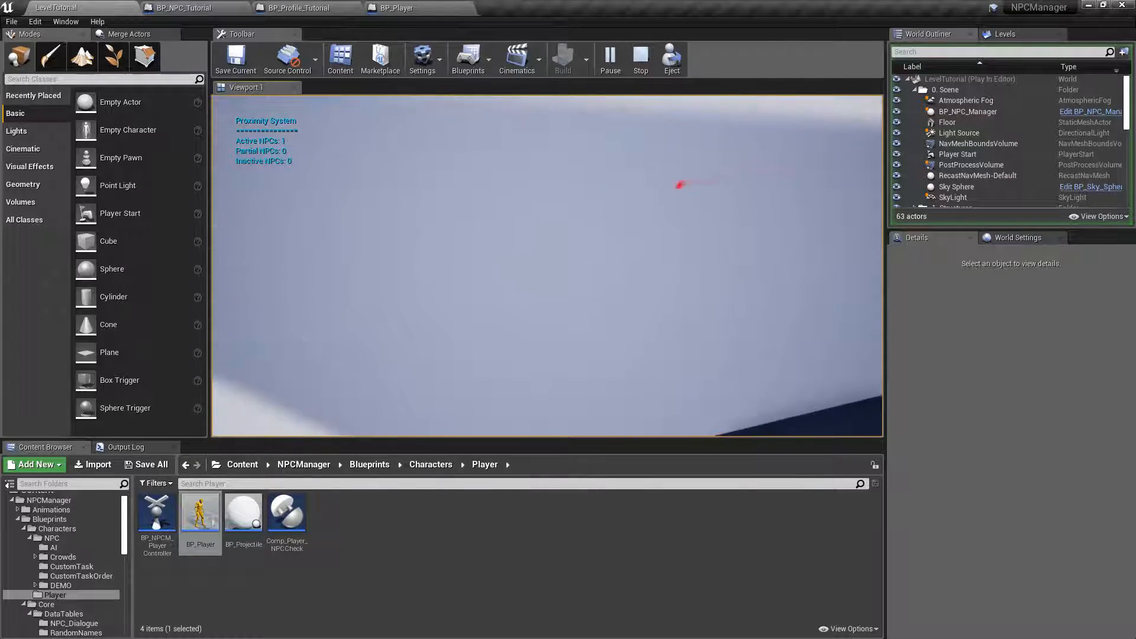
{"action": "key", "text": "s"}
{"action": "key", "text": "Escape"}
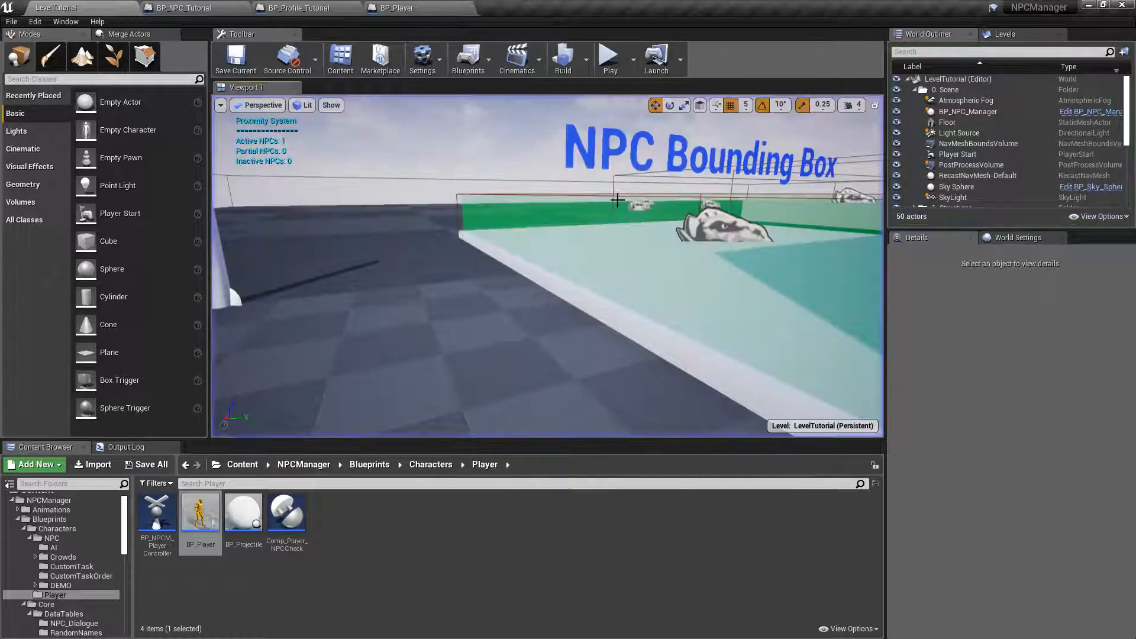
{"action": "right_click_drag", "start_coordinate": [645, 200], "coordinate": [835, 205]}
{"action": "key", "text": "a"}
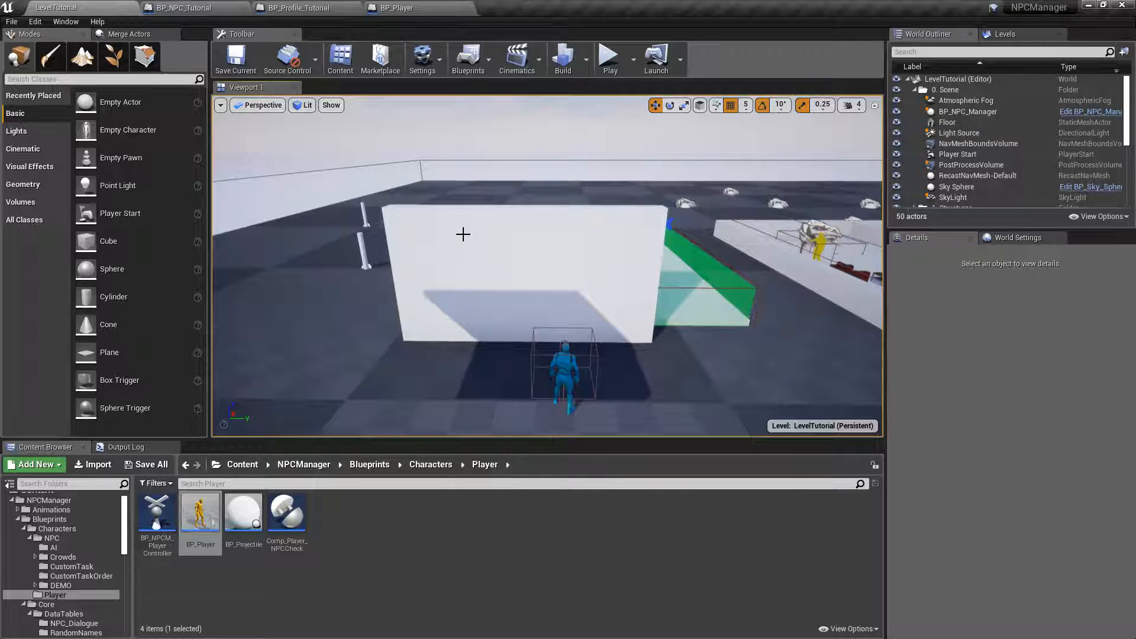
On BP_NPC_Tutorial's Comp_NPC_Controller, disable Use Visibility Optimizations and enable Use Rendering Optimization.
{"action": "left_click", "coordinate": [561, 364]}
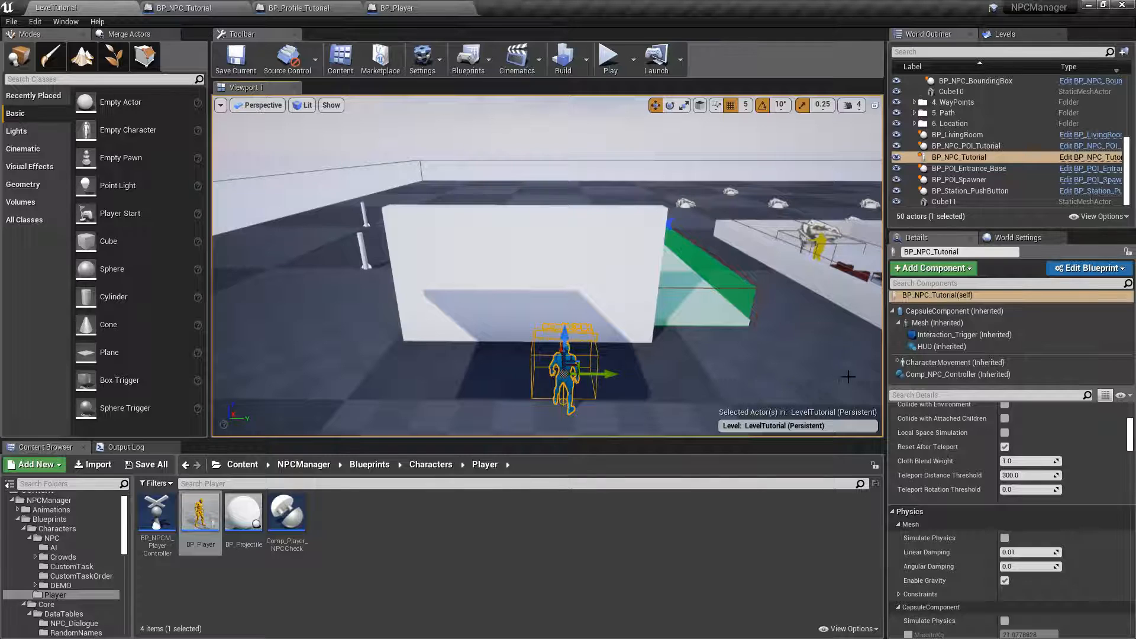
{"action": "left_click", "coordinate": [905, 379]}
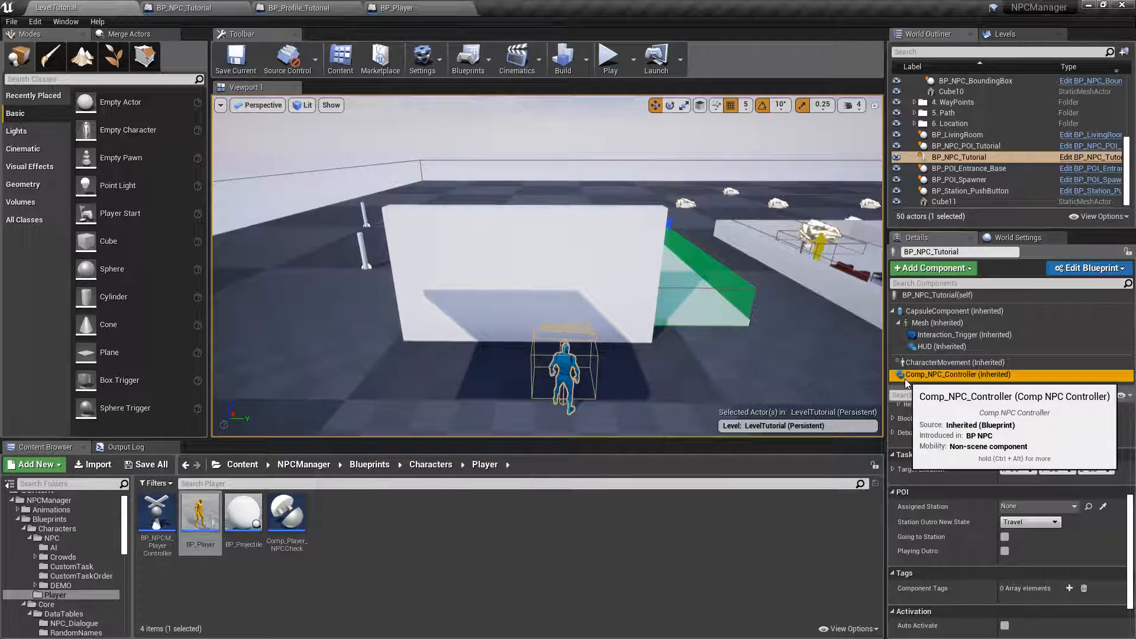
{"action": "left_click_drag", "start_coordinate": [1130, 517], "coordinate": [1130, 458]}
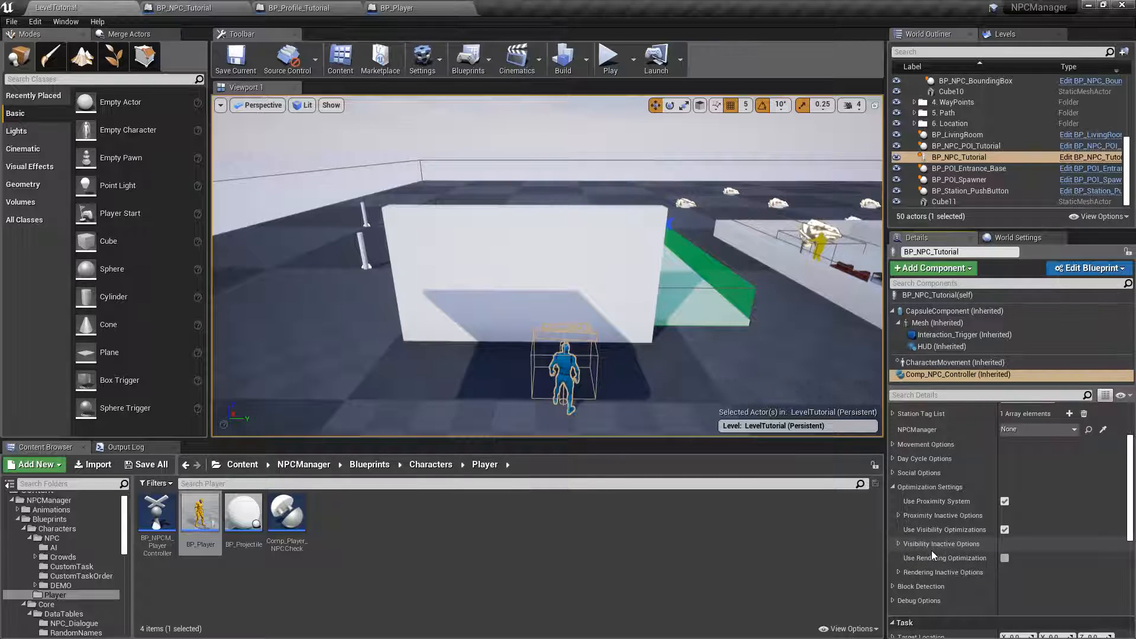
{"action": "left_click", "coordinate": [1005, 529]}
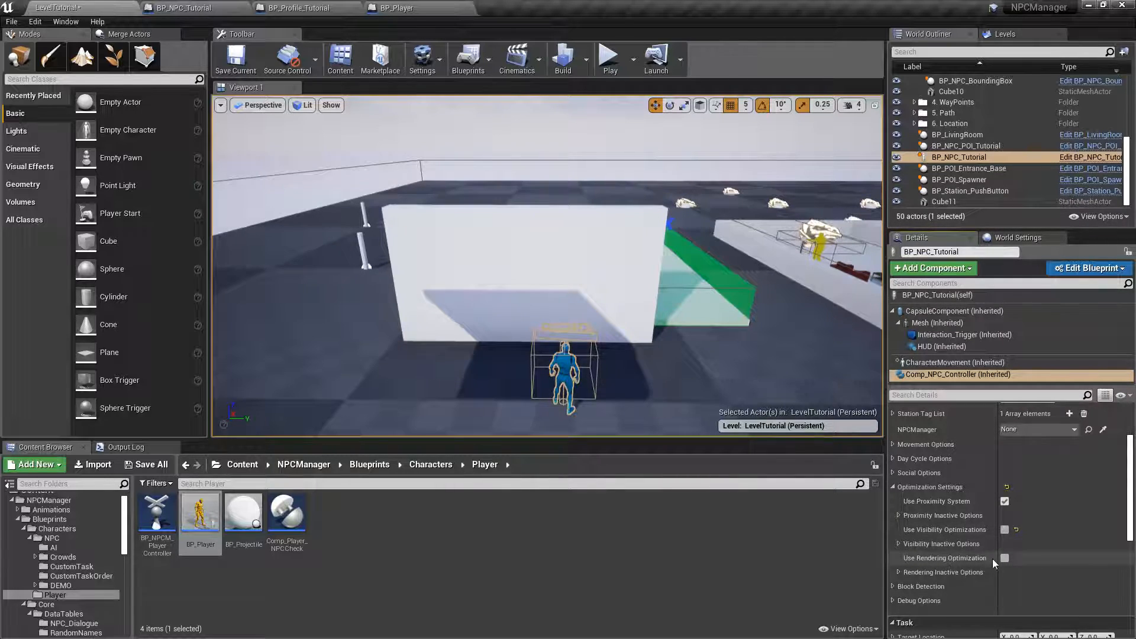
{"action": "left_click", "coordinate": [1007, 559]}
Compare the Visibility Inactive Options with the Rendering Inactive Options of Comp_NPC_Controller and collapse both groups.
{"action": "left_click", "coordinate": [898, 572]}
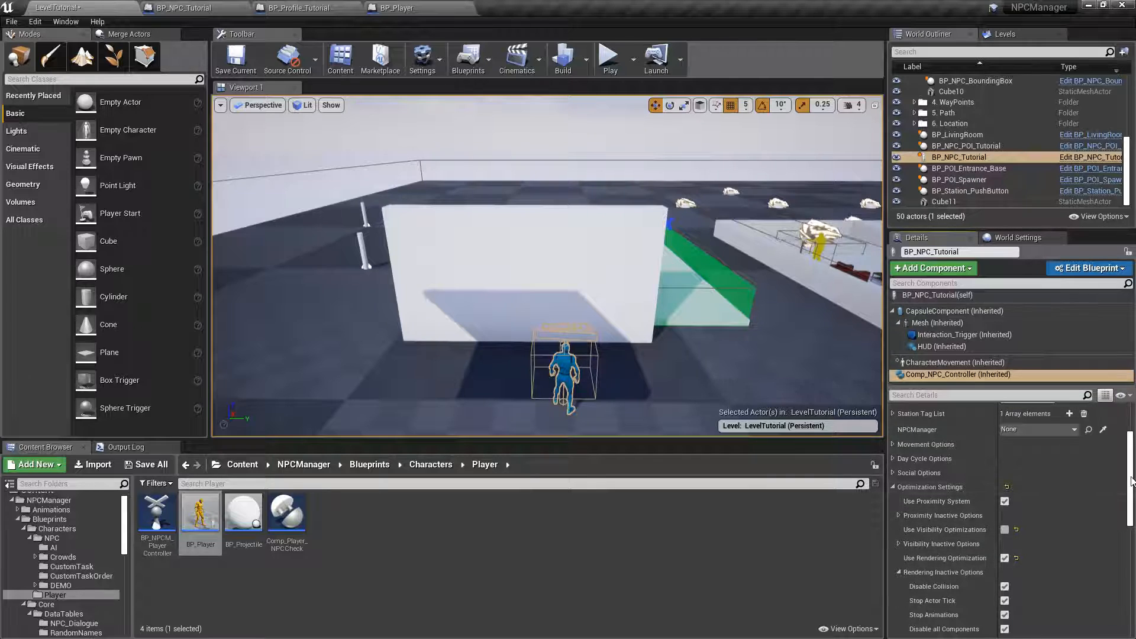
{"action": "left_click_drag", "start_coordinate": [1130, 484], "coordinate": [1131, 505]}
{"action": "left_click", "coordinate": [898, 466]}
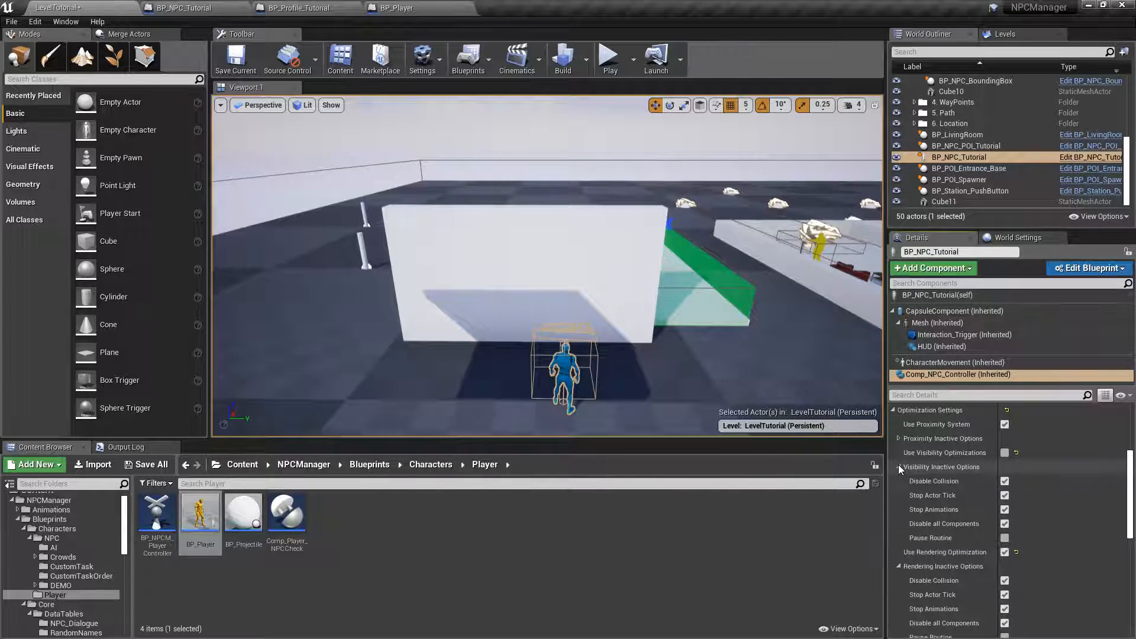
{"action": "left_click", "coordinate": [898, 466]}
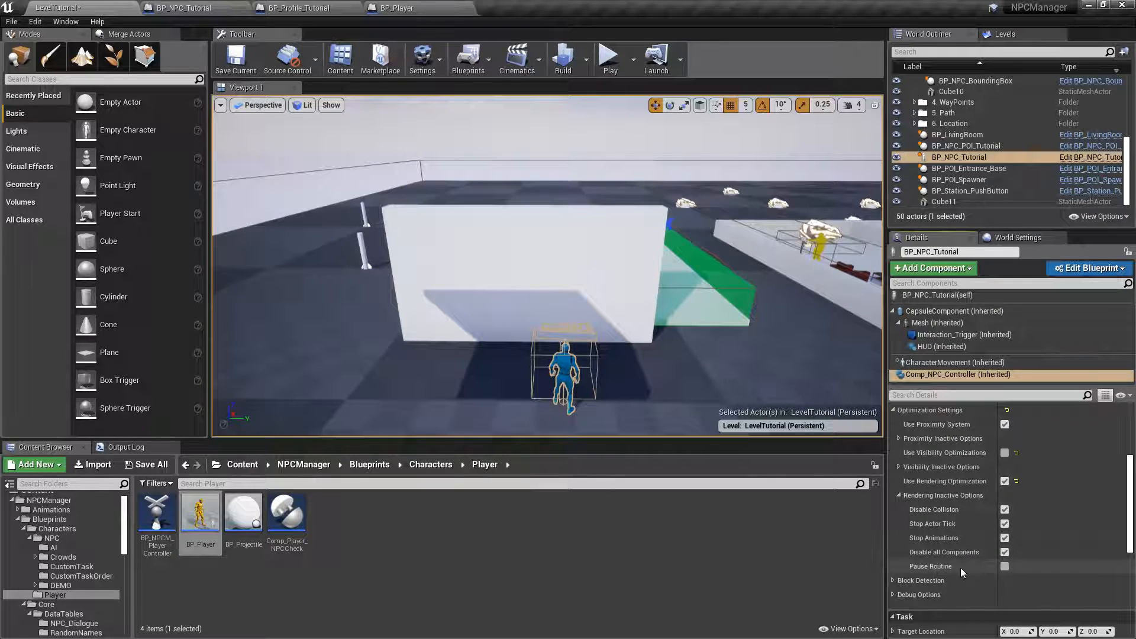
{"action": "left_click", "coordinate": [899, 466]}
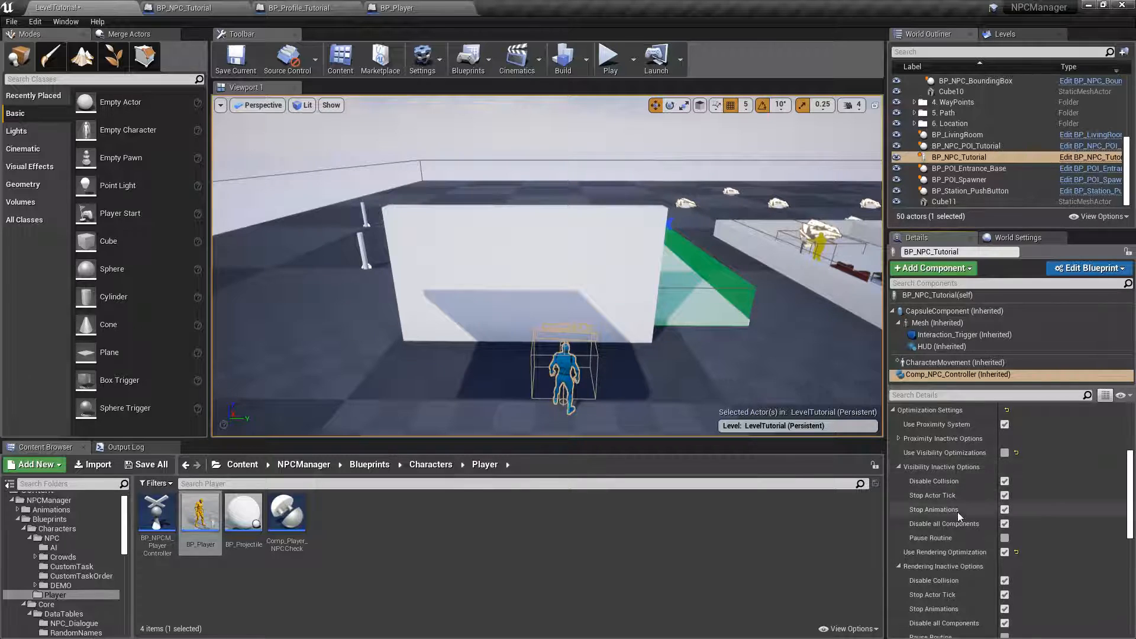
{"action": "scroll", "coordinate": [938, 559], "scroll_direction": "down", "scroll_amount": 3}
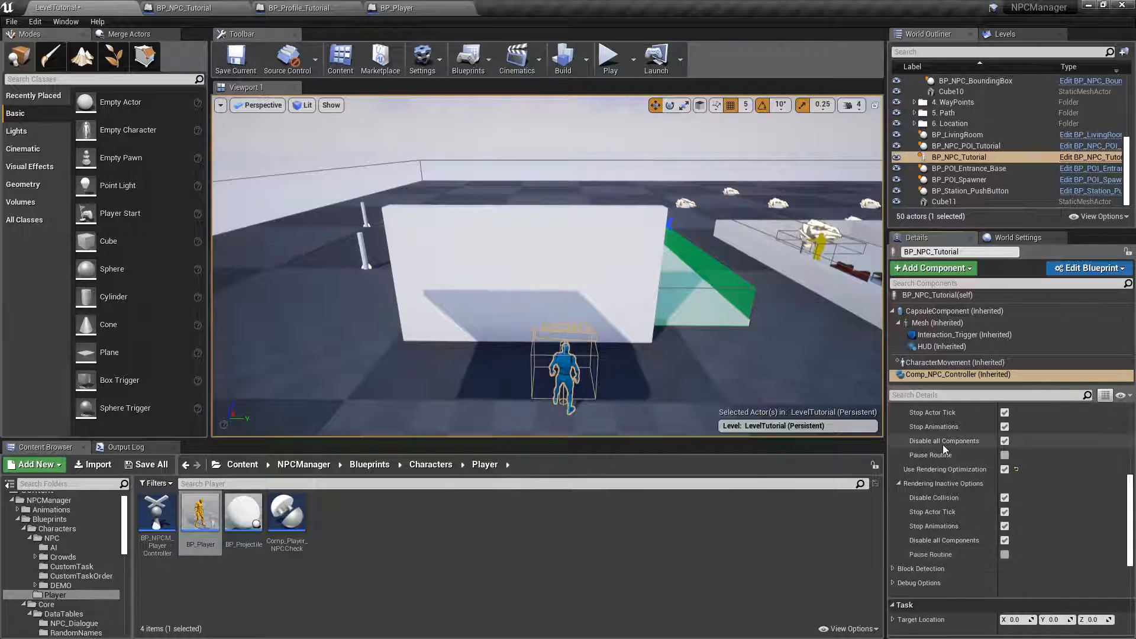
{"action": "scroll", "coordinate": [942, 447], "scroll_direction": "up", "scroll_amount": 2}
{"action": "left_click", "coordinate": [899, 460]}
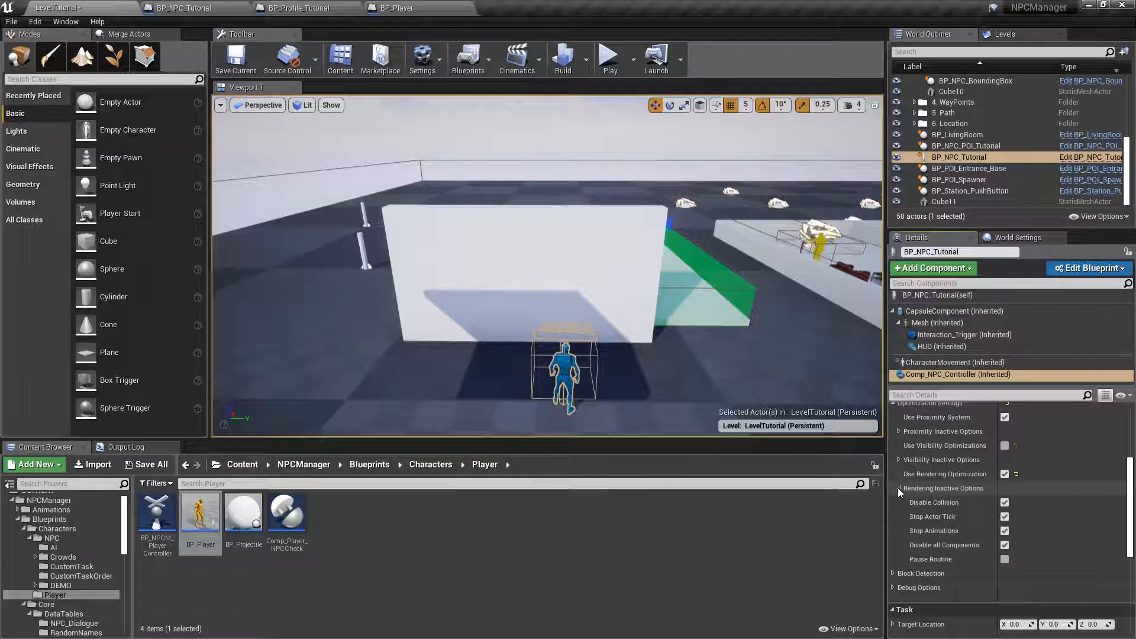
{"action": "left_click", "coordinate": [898, 489]}
In BP_Player, turn off Active and Debug Visibility Traces on Comp_Player_NPCCheck, and compile the blueprint.
{"action": "left_click", "coordinate": [414, 8]}
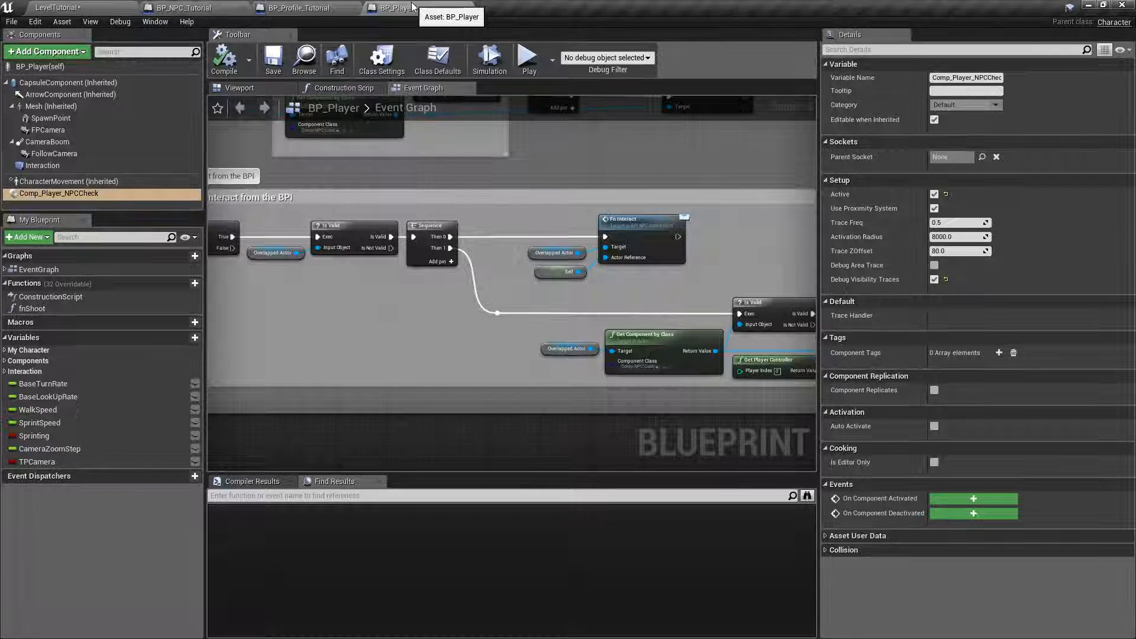
{"action": "left_click", "coordinate": [37, 196]}
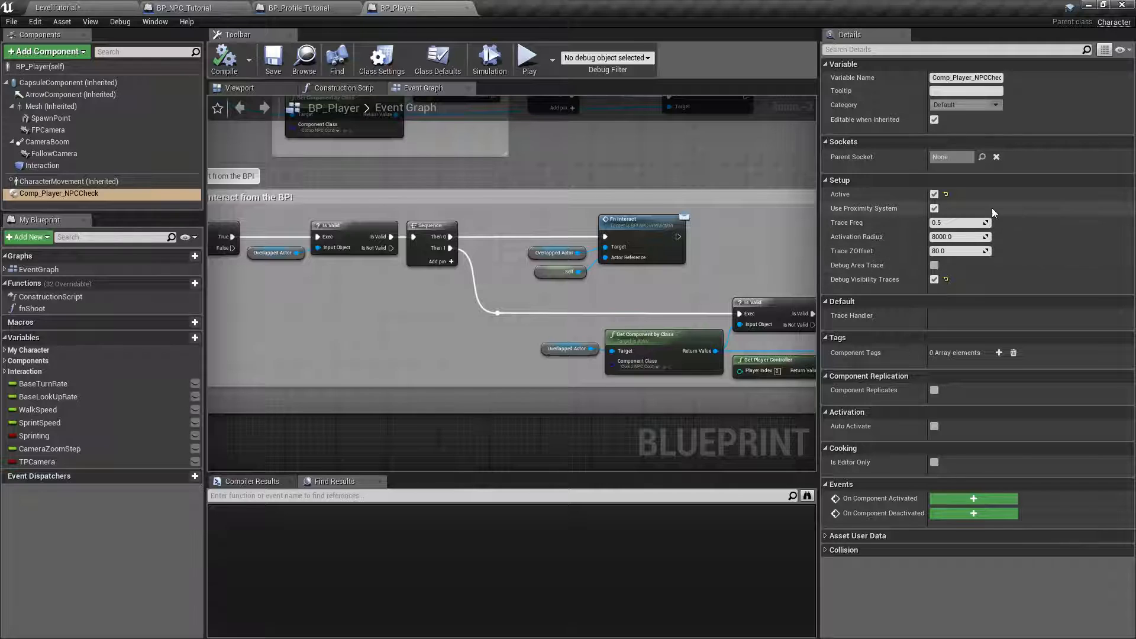
{"action": "left_click", "coordinate": [934, 195]}
{"action": "left_click", "coordinate": [934, 279]}
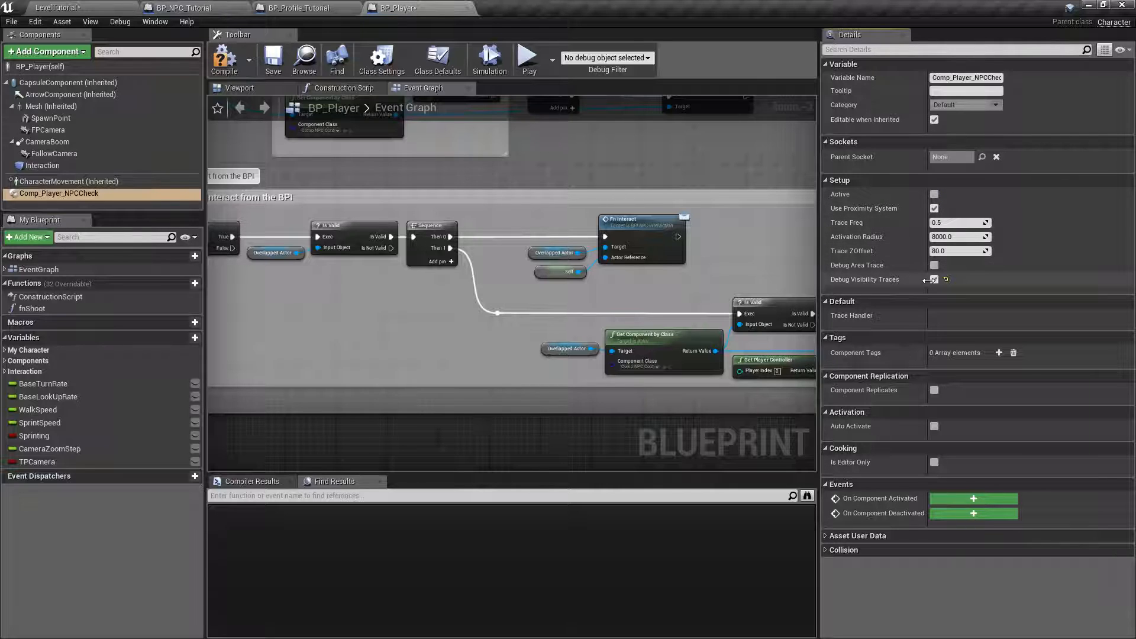
{"action": "left_click", "coordinate": [224, 59]}
Make sure Show Render Stas is enabled on BP_NPC_Manager in LevelTutorial, and save the level.
{"action": "left_click", "coordinate": [97, 7]}
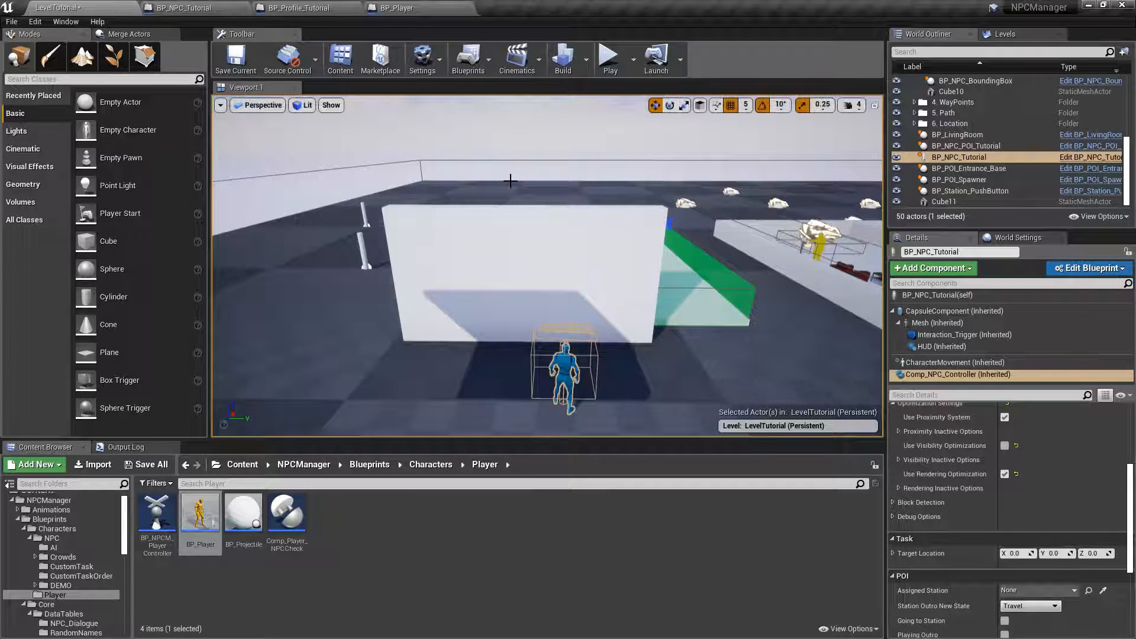
{"action": "left_click_drag", "start_coordinate": [1127, 150], "coordinate": [1127, 86]}
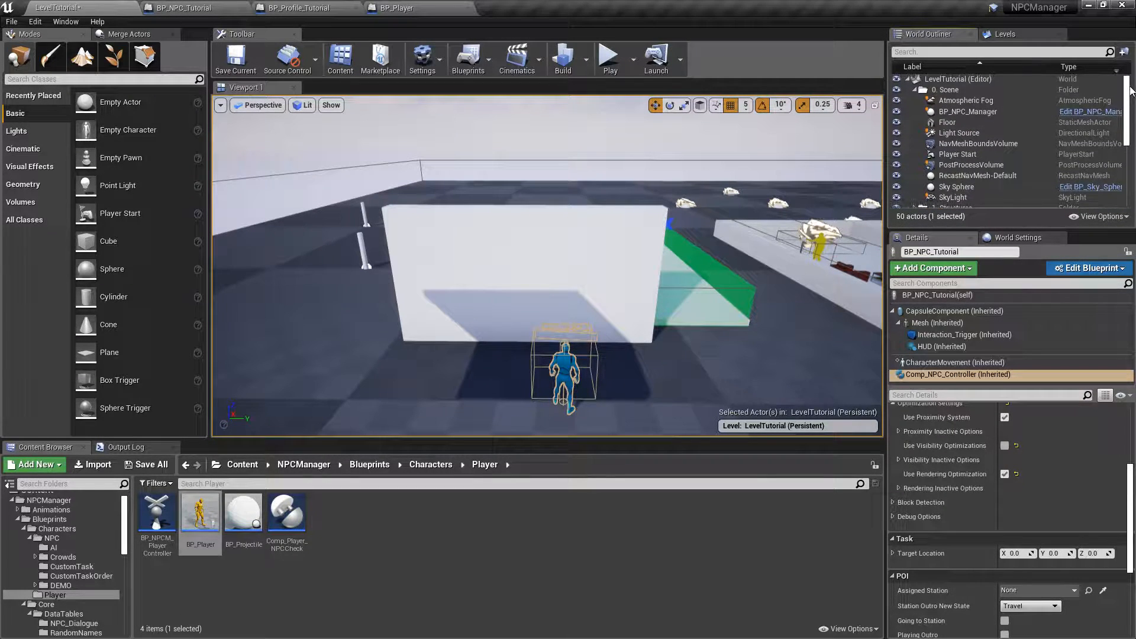
{"action": "left_click", "coordinate": [976, 112]}
{"action": "scroll", "coordinate": [1088, 433], "scroll_direction": "up", "scroll_amount": 5}
{"action": "scroll", "coordinate": [900, 460], "scroll_direction": "up", "scroll_amount": 2}
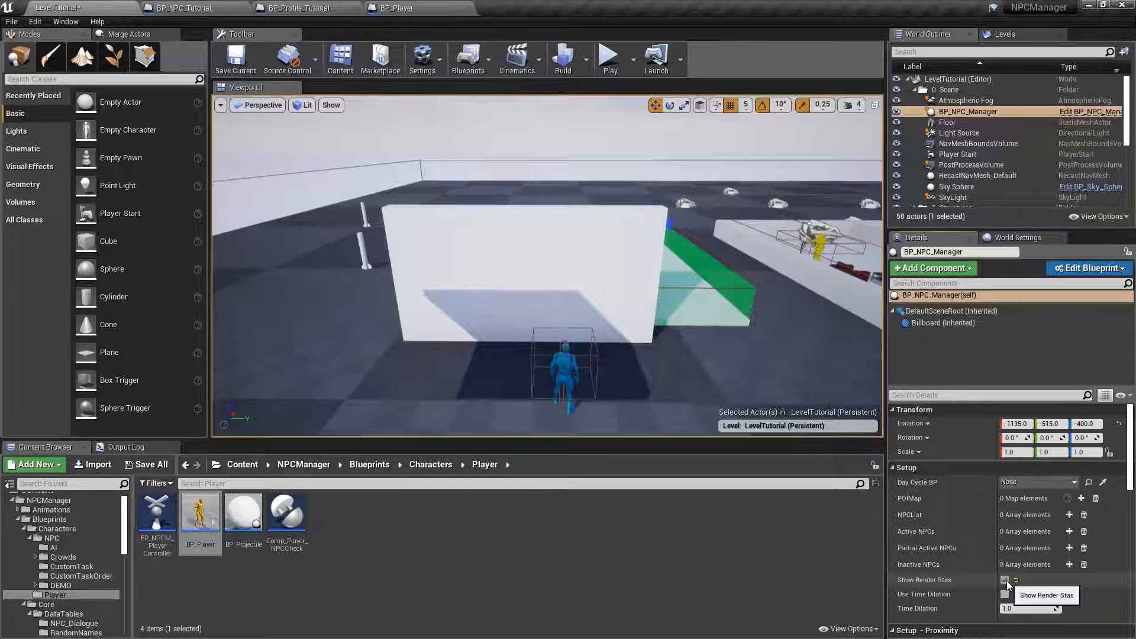
{"action": "left_click", "coordinate": [155, 467]}
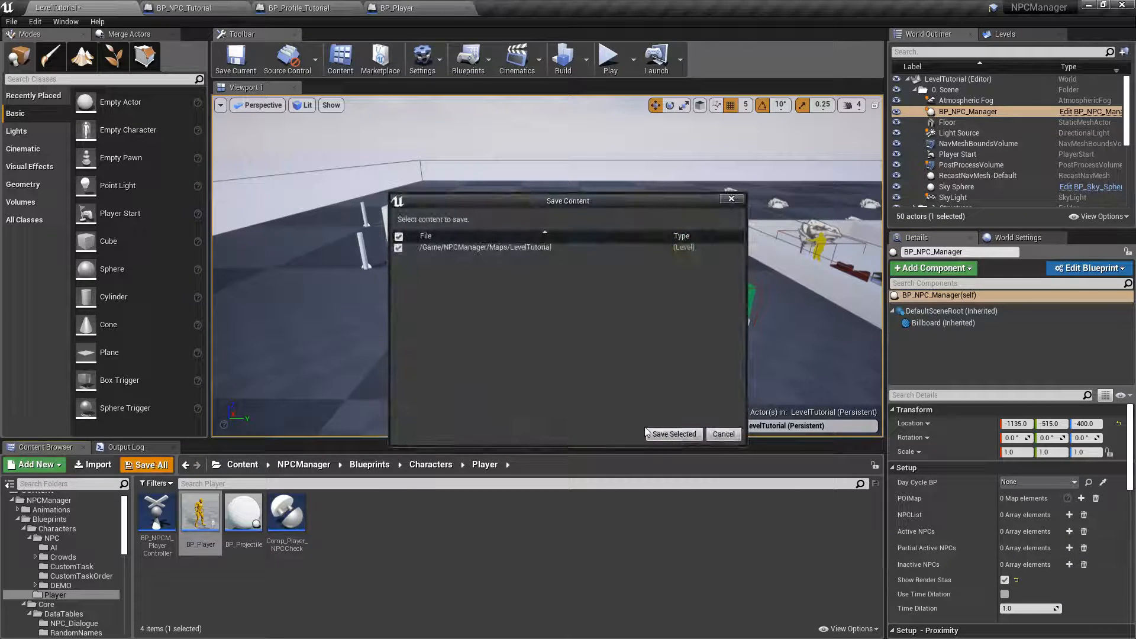
{"action": "left_click", "coordinate": [673, 434]}
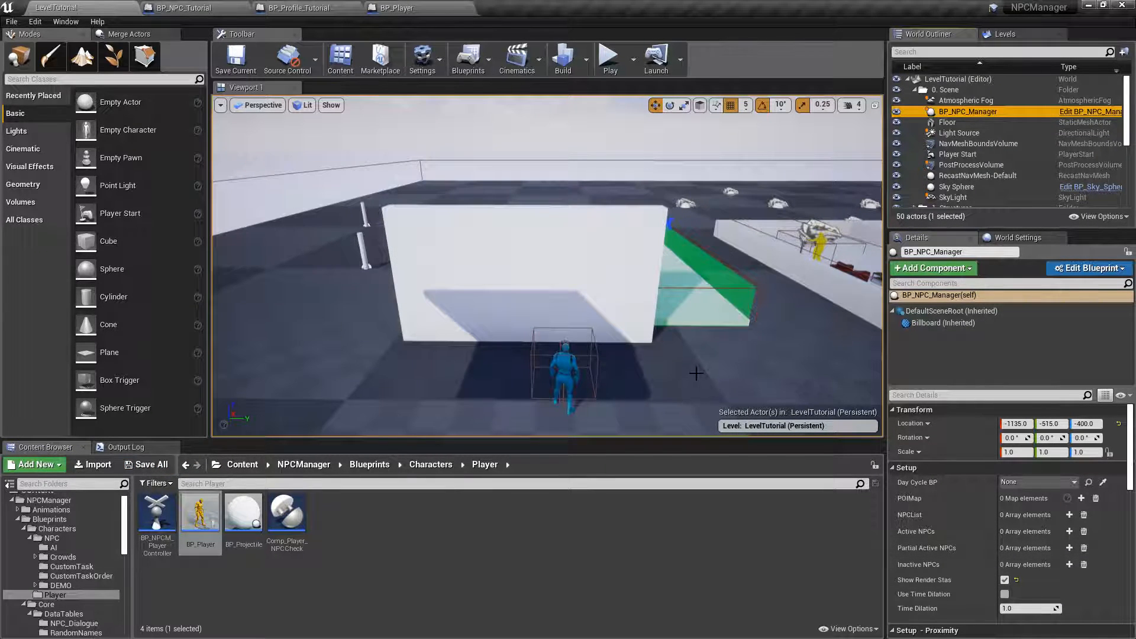
Look over the wall and the NPC Bounding Box area, and start a play session of LevelTutorial.
{"action": "right_click_drag", "start_coordinate": [717, 291], "coordinate": [656, 266]}
{"action": "key", "text": "d"}
{"action": "key", "text": "w"}
{"action": "key", "text": "d"}
{"action": "key", "text": "s"}
{"action": "key", "text": "w"}
{"action": "key", "text": "d"}
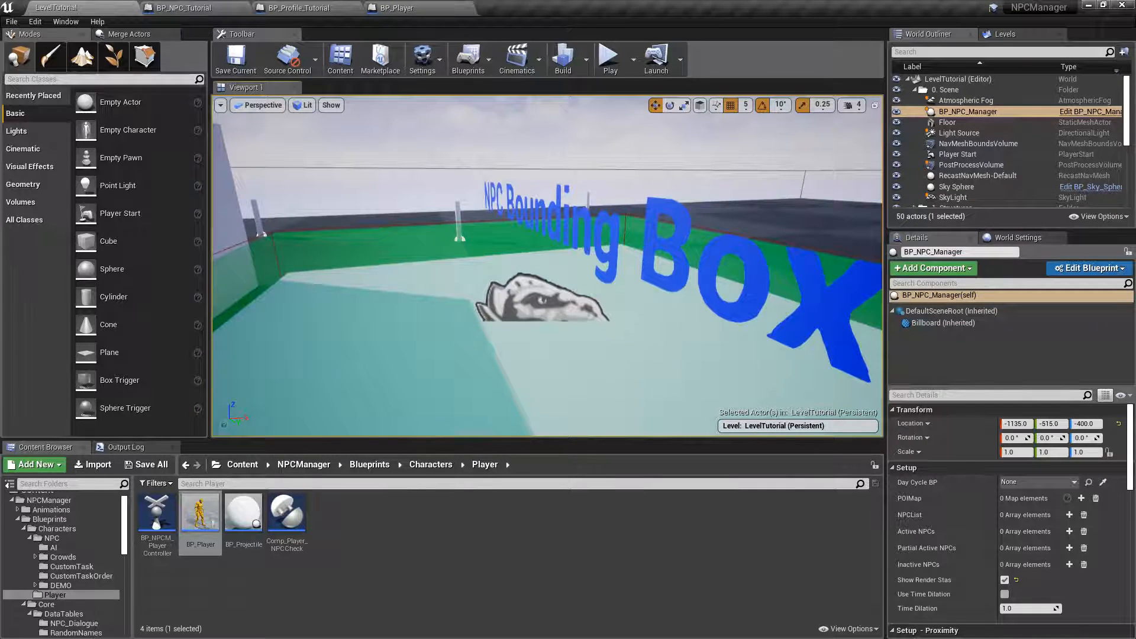
{"action": "right_click_drag", "start_coordinate": [723, 291], "coordinate": [415, 291]}
{"action": "left_click", "coordinate": [601, 71]}
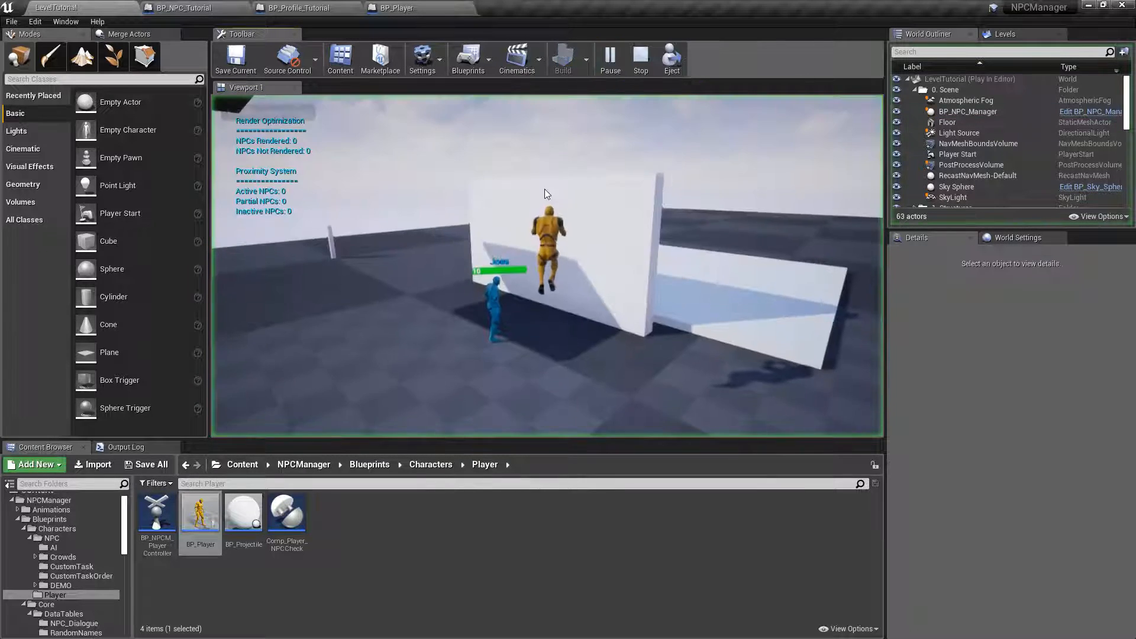
Run the player around the wall with the NPC in and out of view, checking the Render Optimization stats.
{"action": "key", "text": "w"}
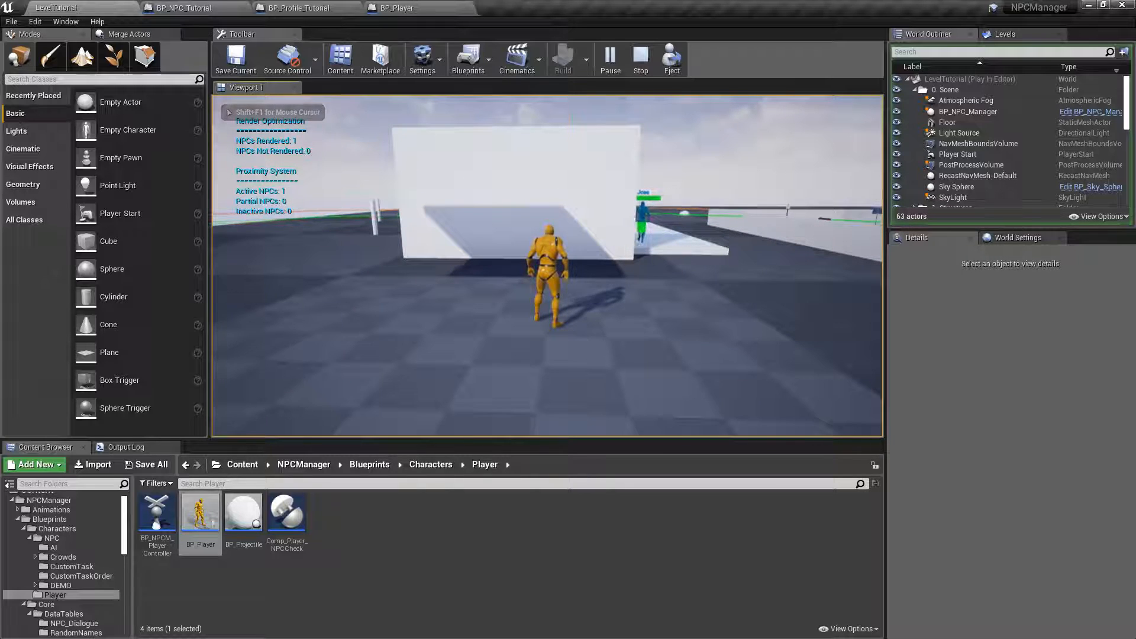
{"action": "key", "text": "d"}
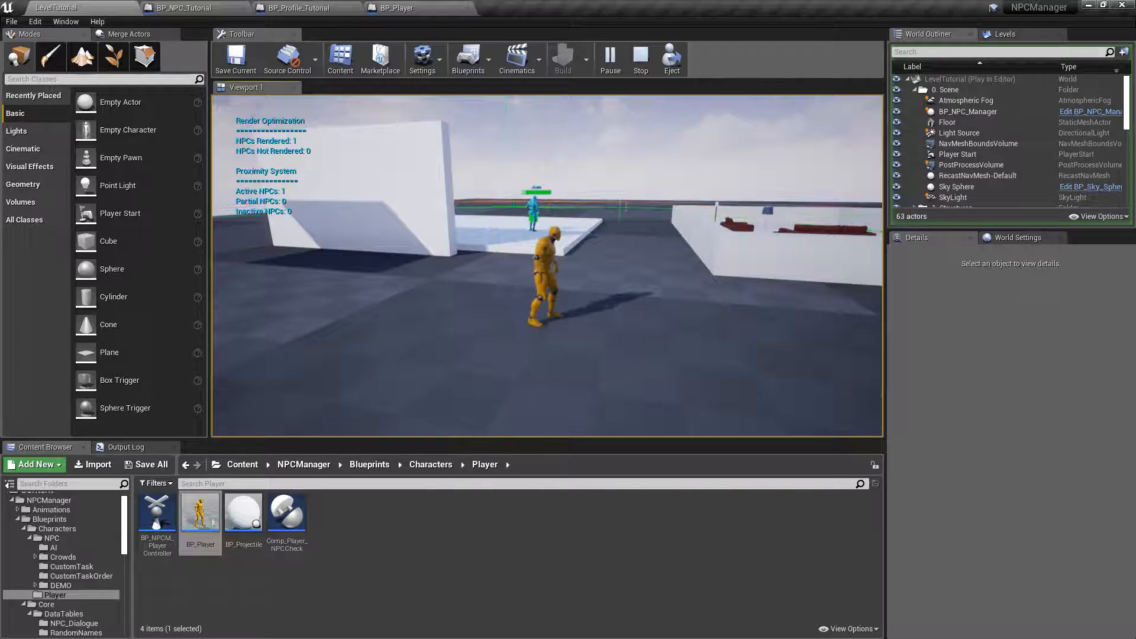
{"action": "key", "text": "a"}
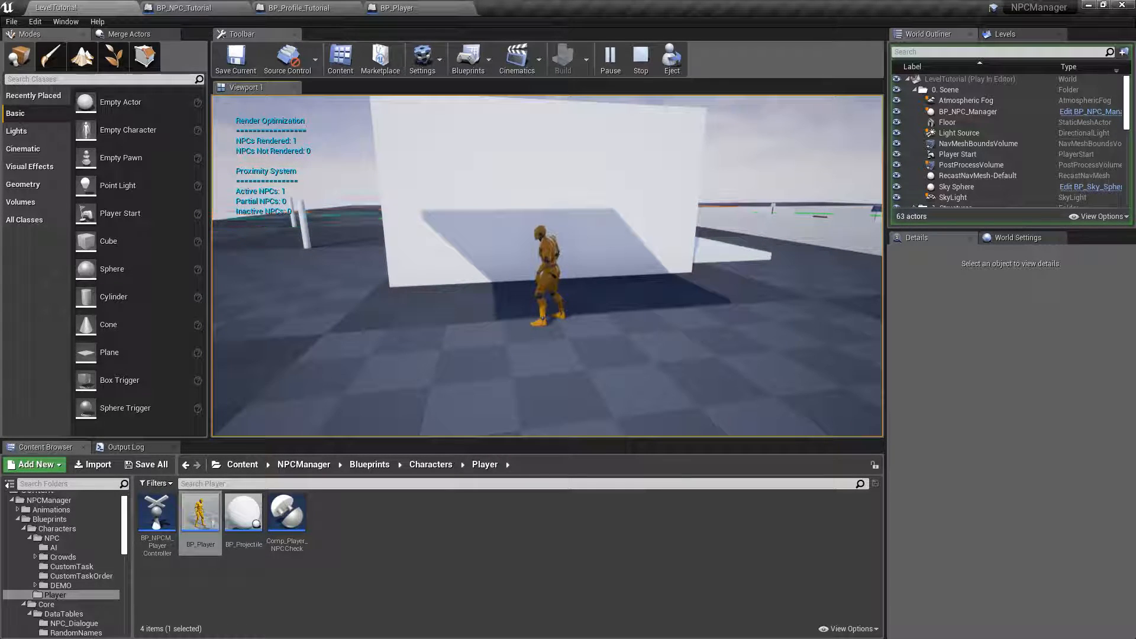
{"action": "key", "text": "w"}
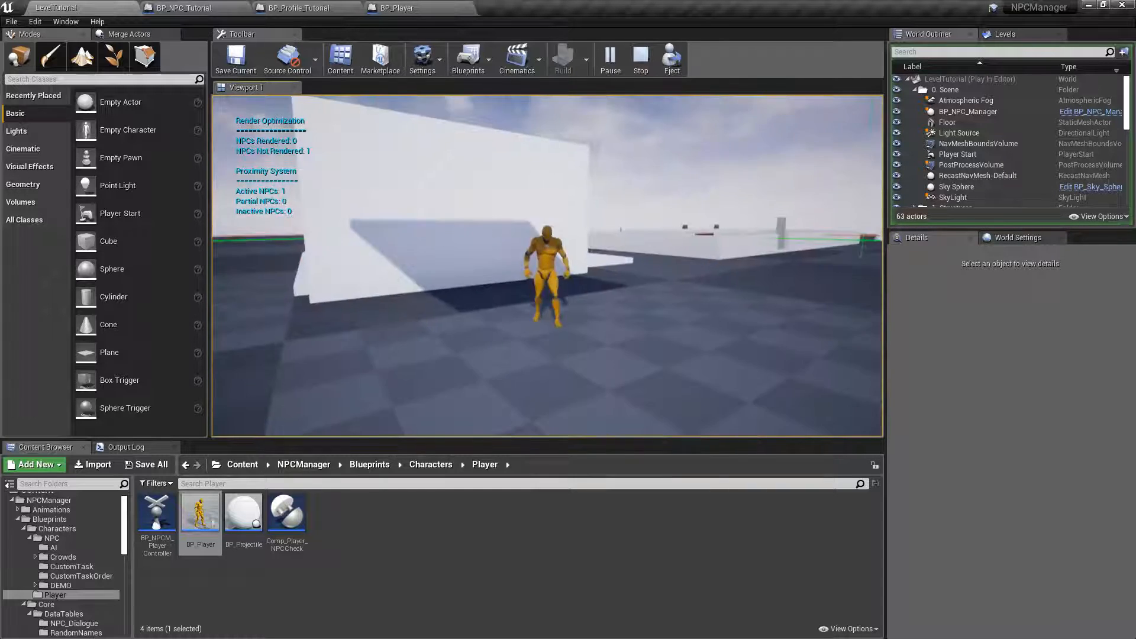
{"action": "key", "text": "a"}
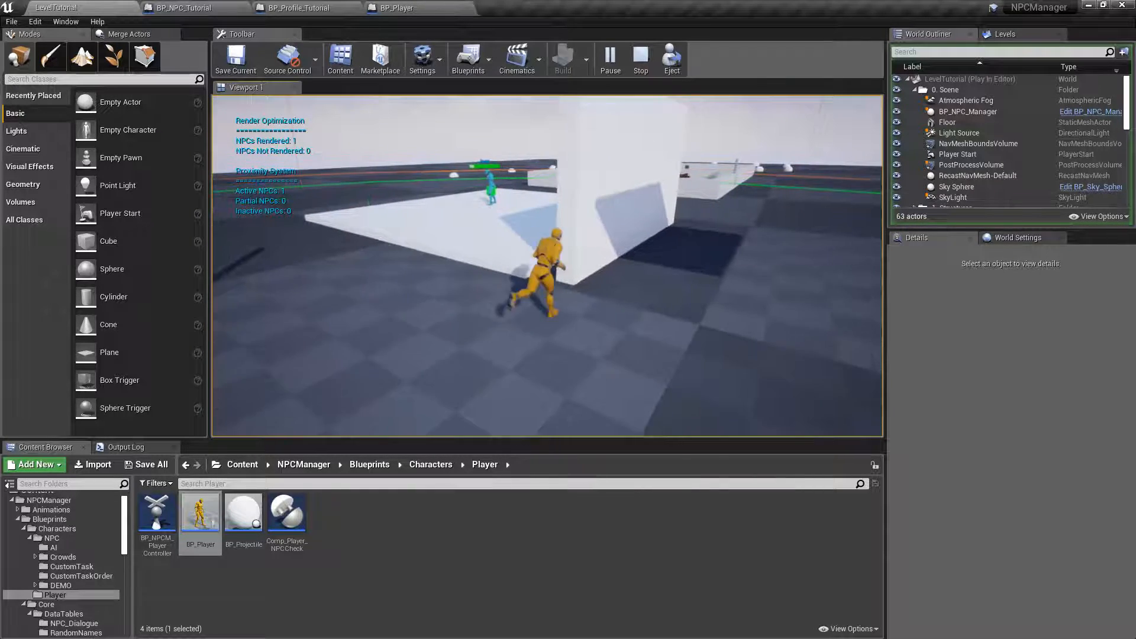
{"action": "key", "text": "w"}
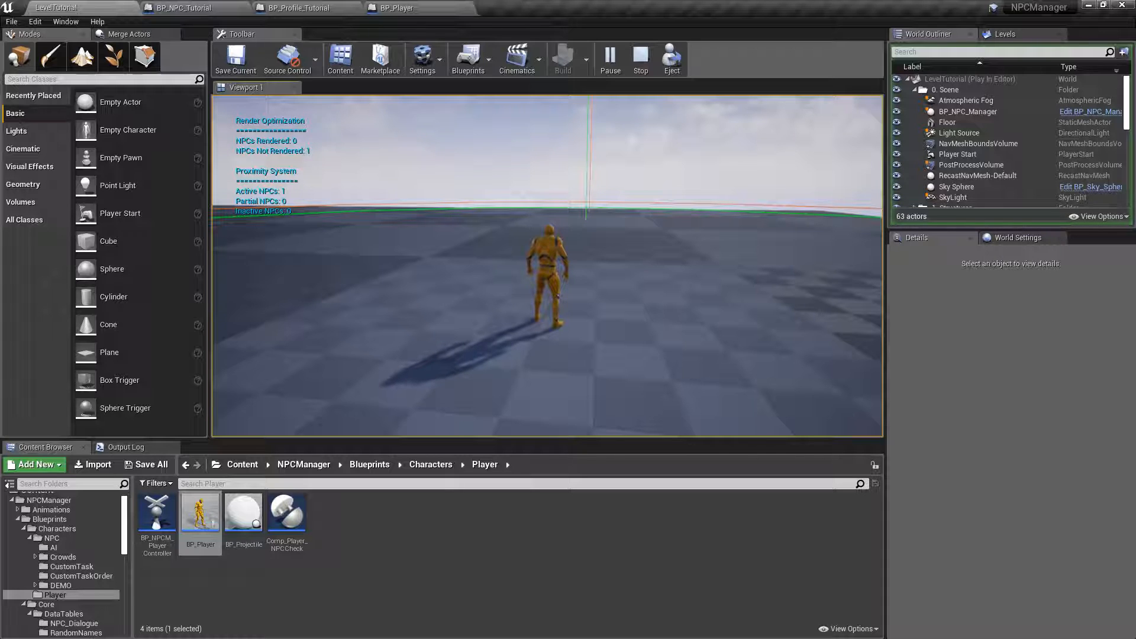
Run the player around the NPC, turn the camera away from it to check the rendering stats, and stop the play session.
{"action": "key", "text": "w"}
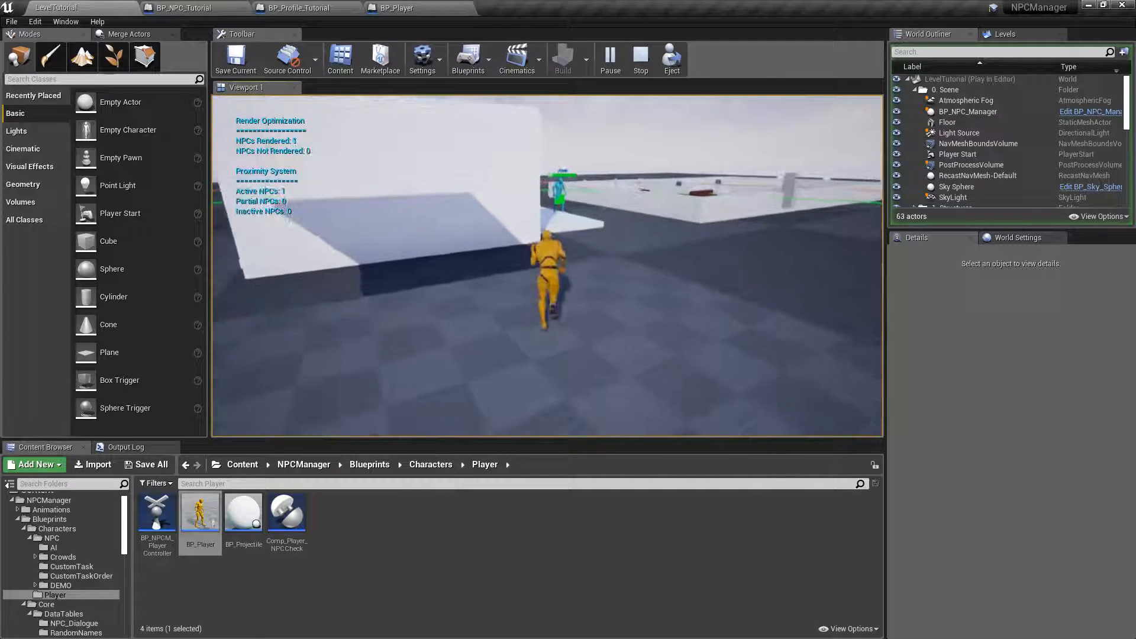
{"action": "key", "text": "w"}
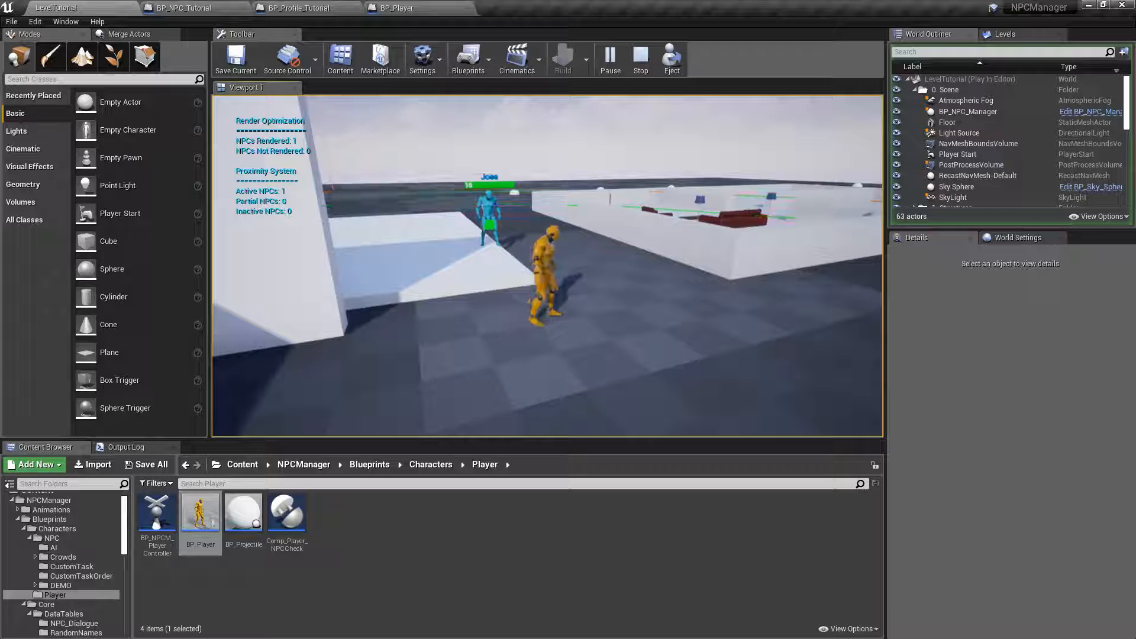
{"action": "key", "text": "w"}
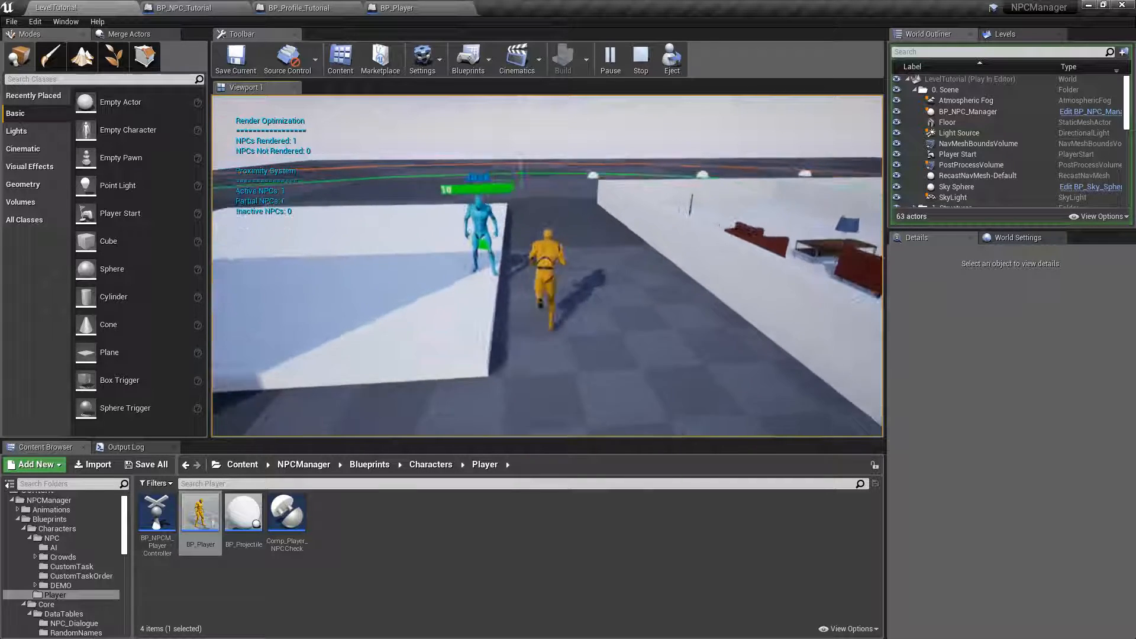
{"action": "key", "text": "w"}
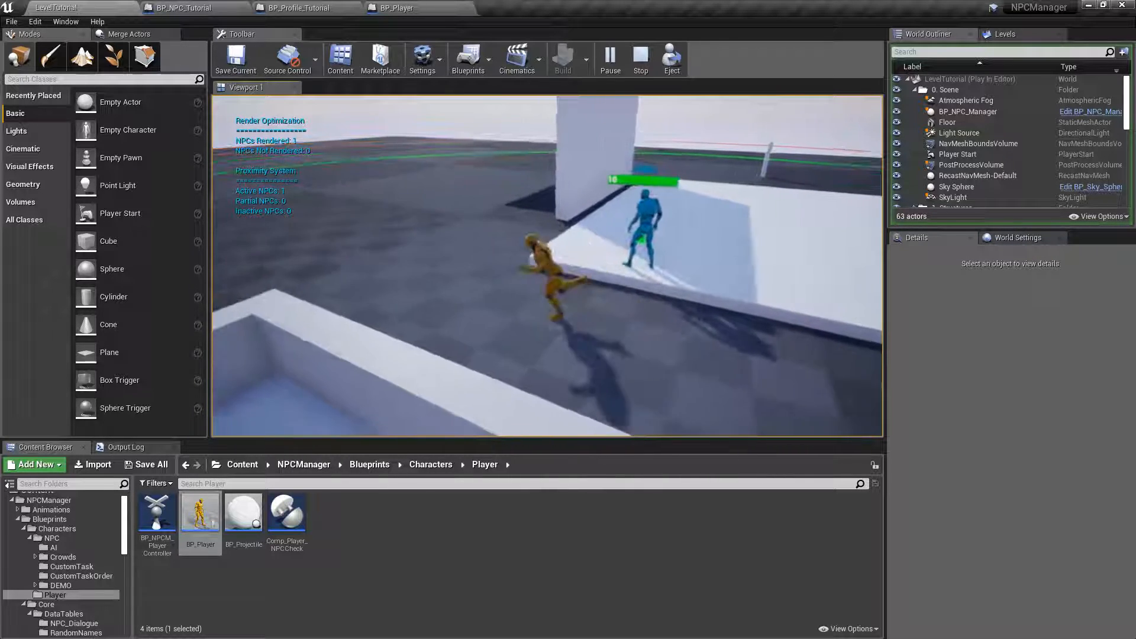
{"action": "key", "text": "w"}
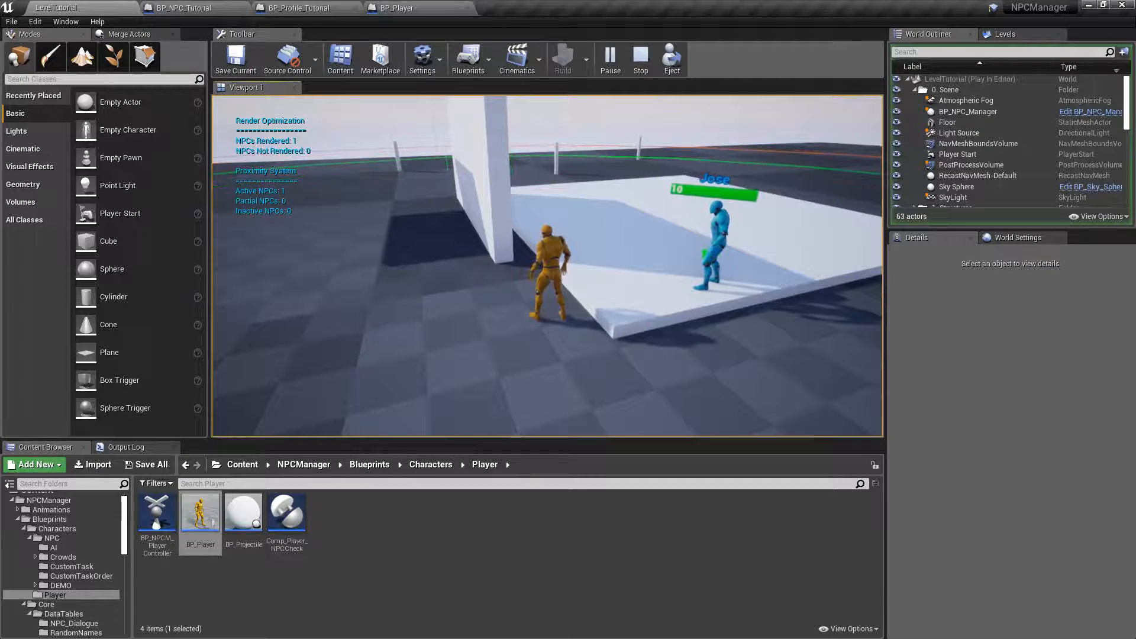
{"action": "key", "text": "w"}
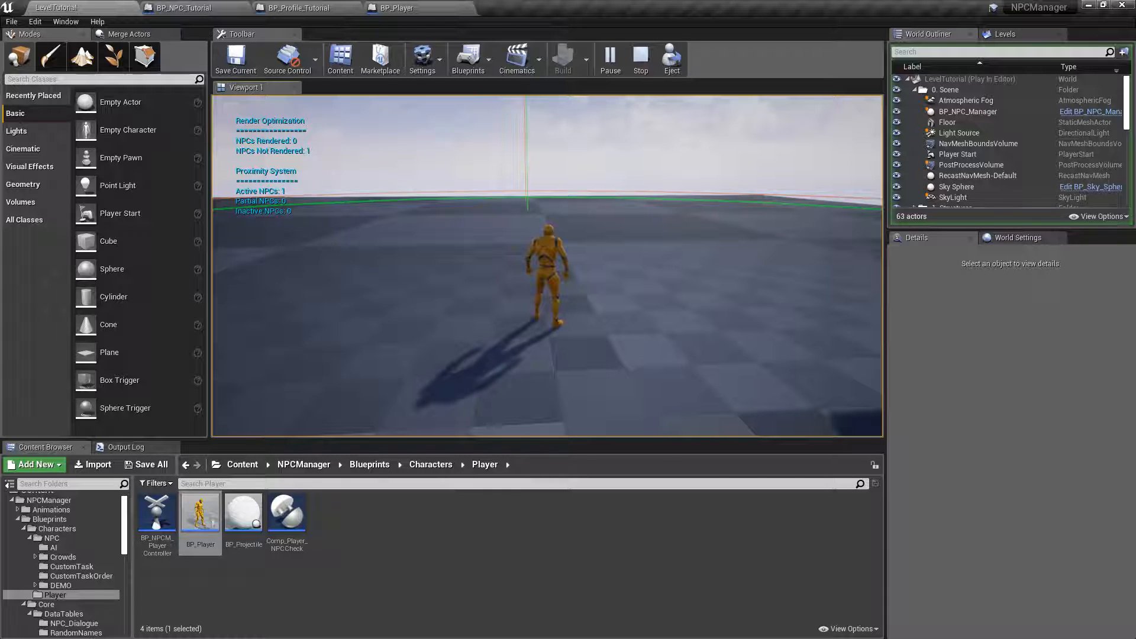
{"action": "key", "text": "Escape"}
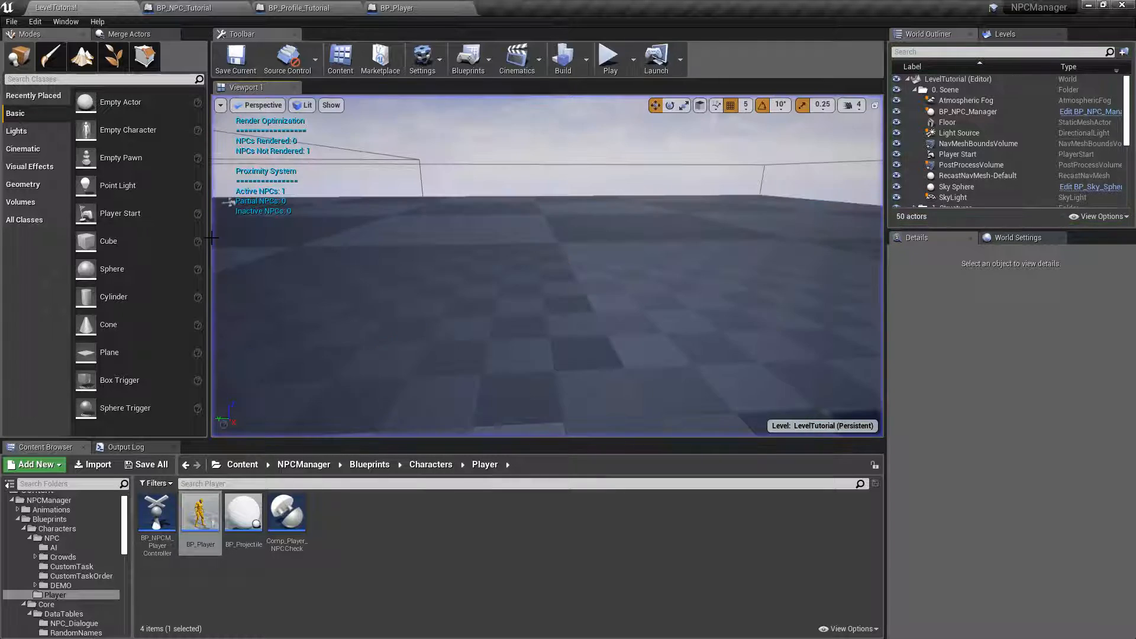
Disable Use Proximity System on the BP_NPC_Manager actor in LevelTutorial.
{"action": "mouse_move", "coordinate": [405, 174]}
{"action": "right_mouse_down"}
{"action": "mouse_move", "coordinate": [450, 195]}
{"action": "mouse_move", "coordinate": [503, 284]}
{"action": "mouse_move", "coordinate": [416, 180]}
{"action": "right_mouse_up"}
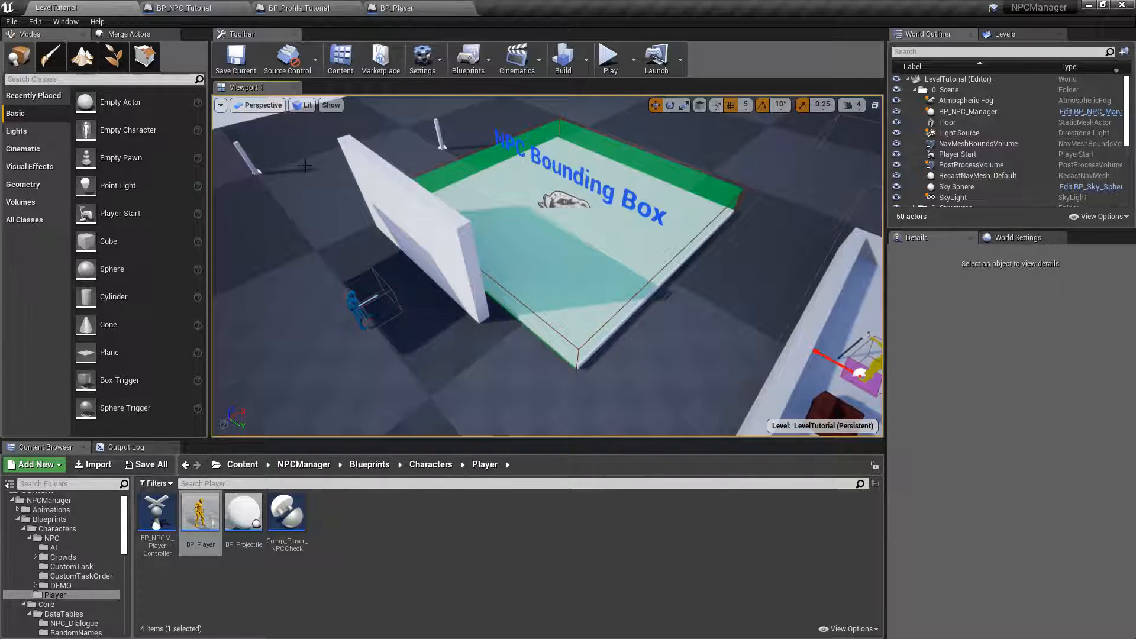
{"action": "left_click", "coordinate": [349, 301]}
{"action": "scroll", "coordinate": [1032, 121], "scroll_direction": "up", "scroll_amount": 10}
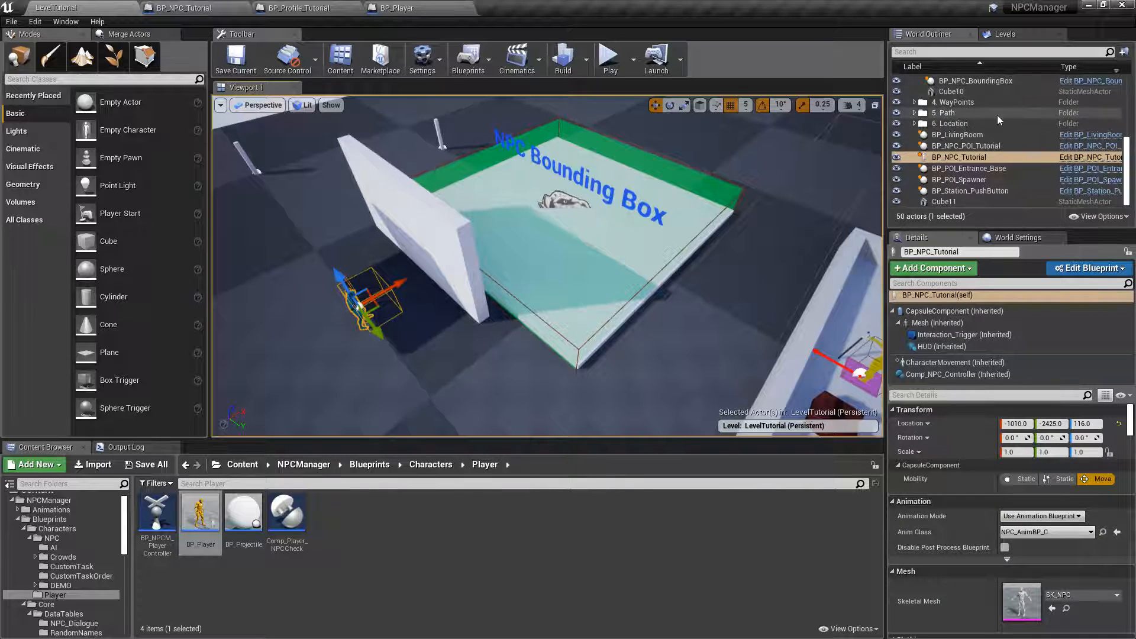
{"action": "left_click", "coordinate": [1036, 113]}
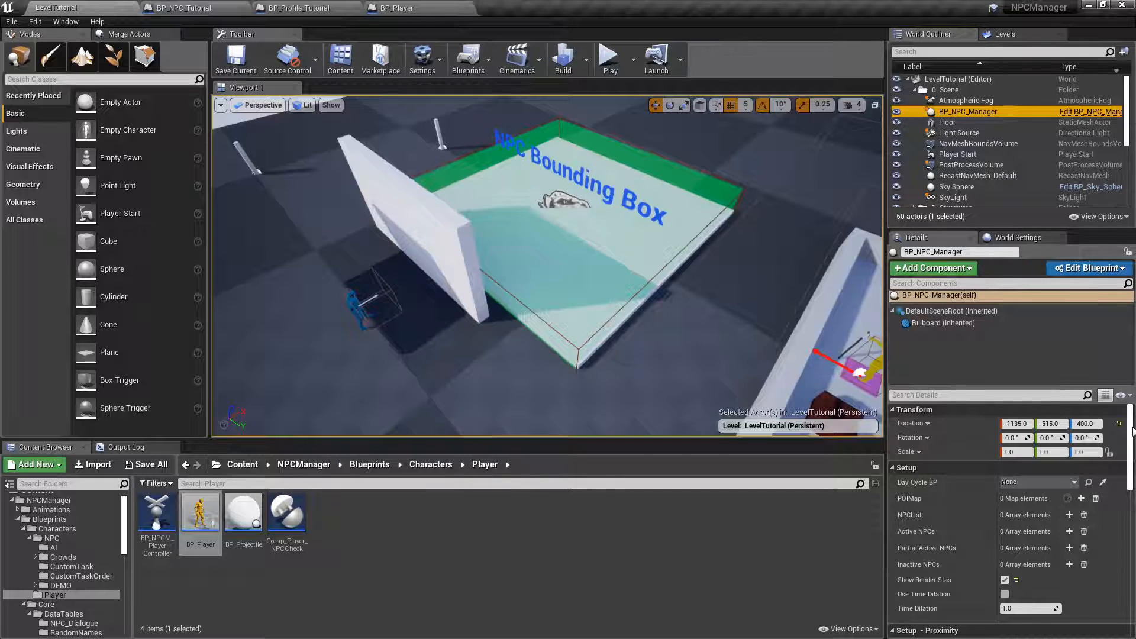
{"action": "scroll", "coordinate": [1132, 477], "scroll_direction": "down", "scroll_amount": 5}
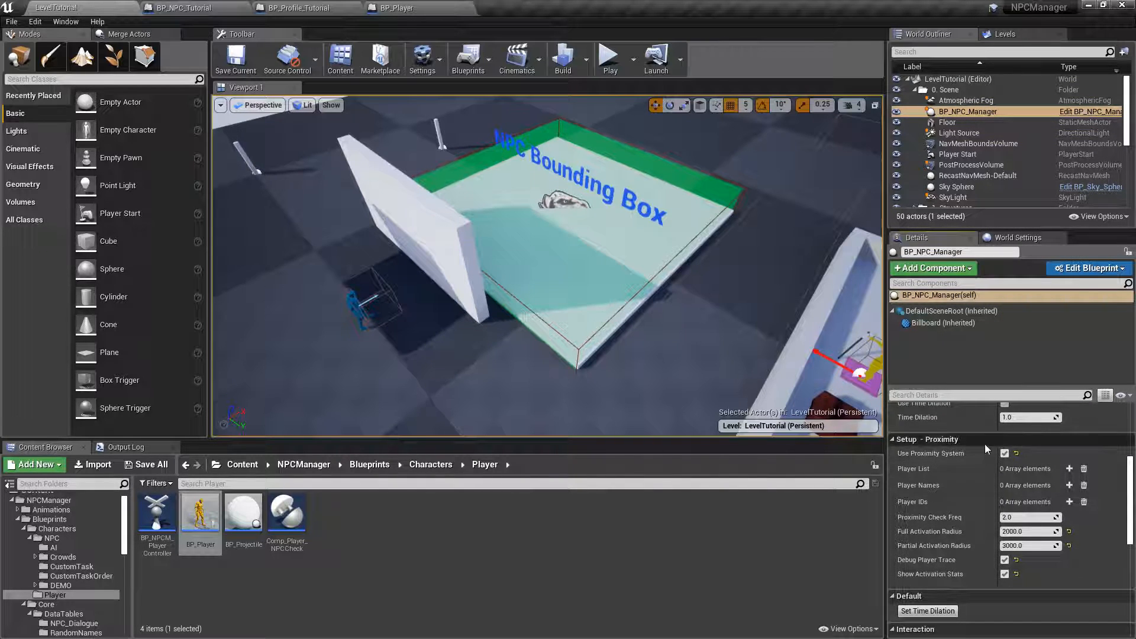
{"action": "left_click", "coordinate": [1004, 453]}
Turn off Show Render Stas on BP_NPC_Manager and save the LevelTutorial level.
{"action": "scroll", "coordinate": [1120, 458], "scroll_direction": "up", "scroll_amount": 5}
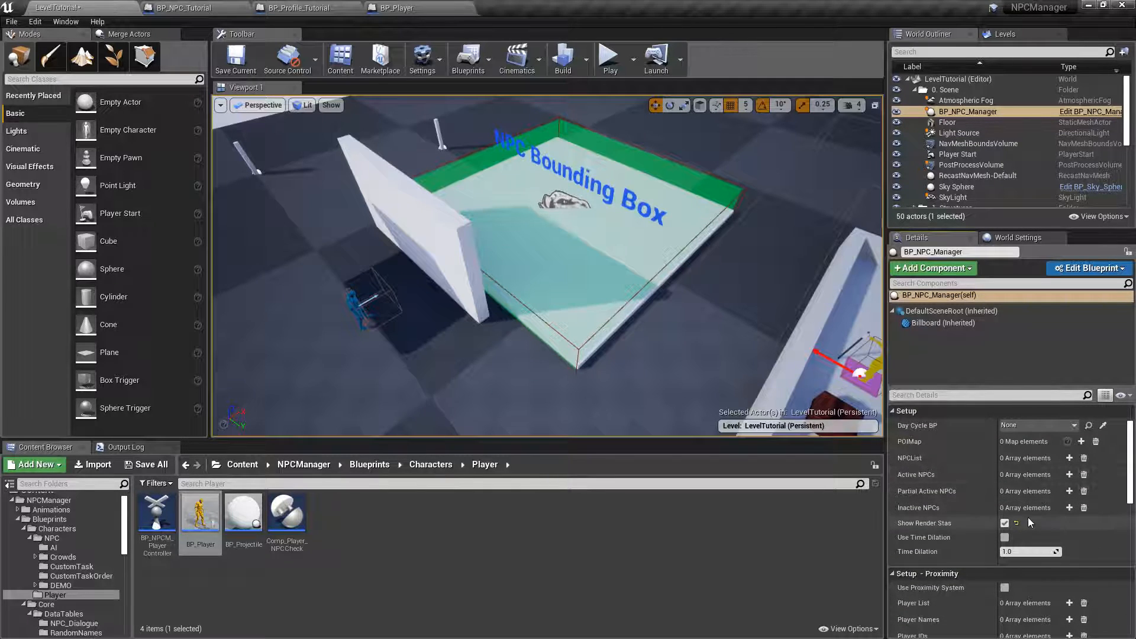
{"action": "left_click", "coordinate": [1004, 523]}
{"action": "left_click", "coordinate": [151, 470]}
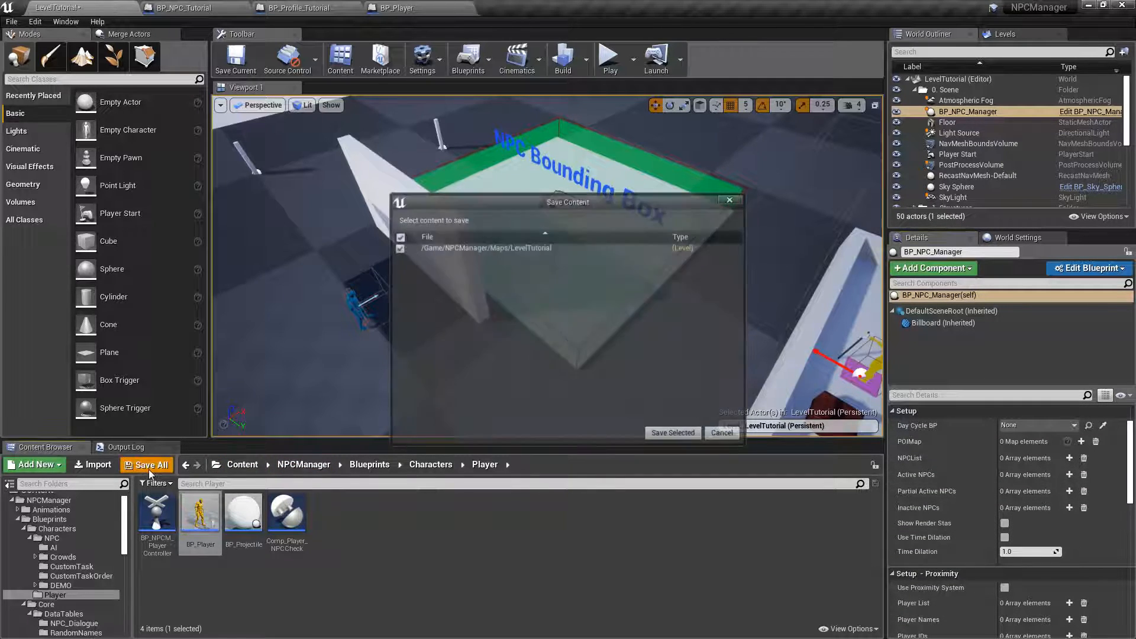
{"action": "left_click", "coordinate": [658, 435]}
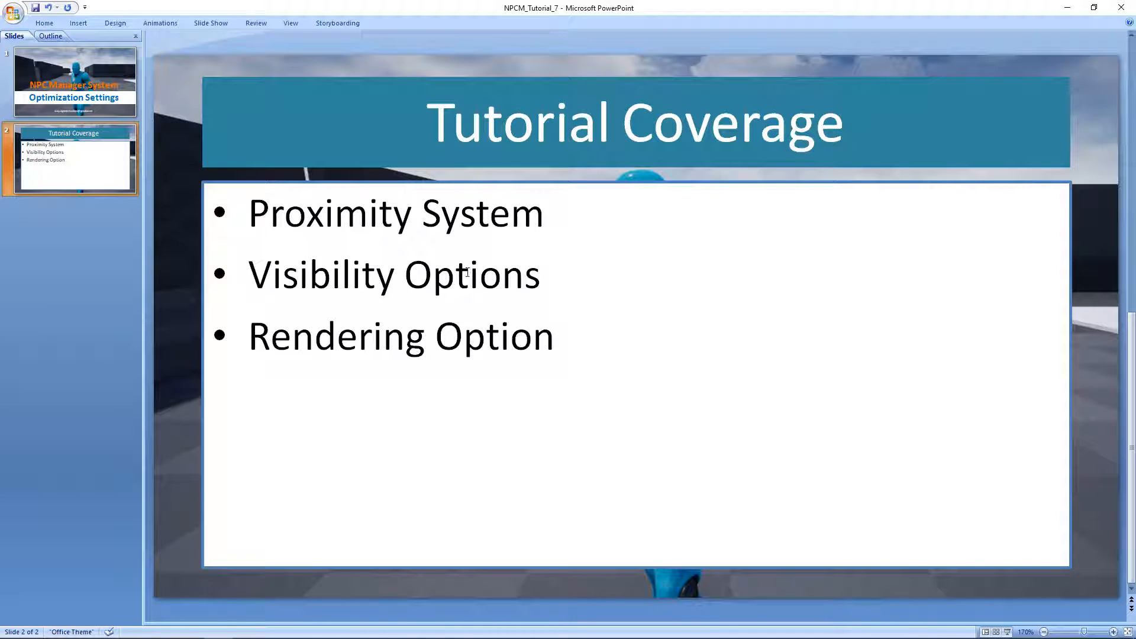
{"action": "left_click", "coordinate": [553, 195]}
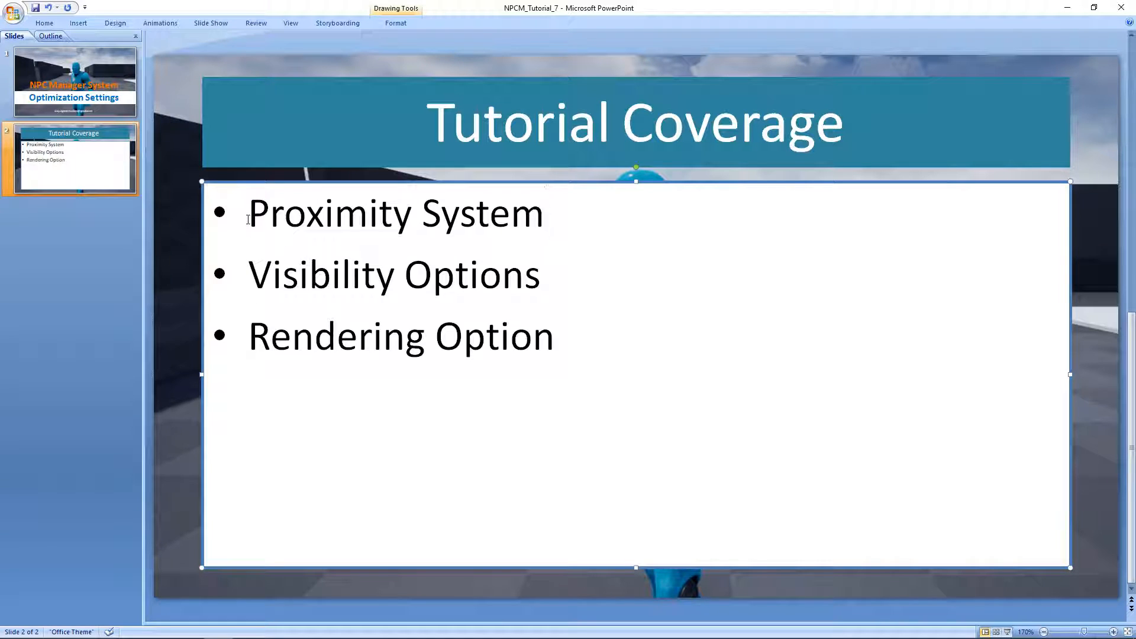